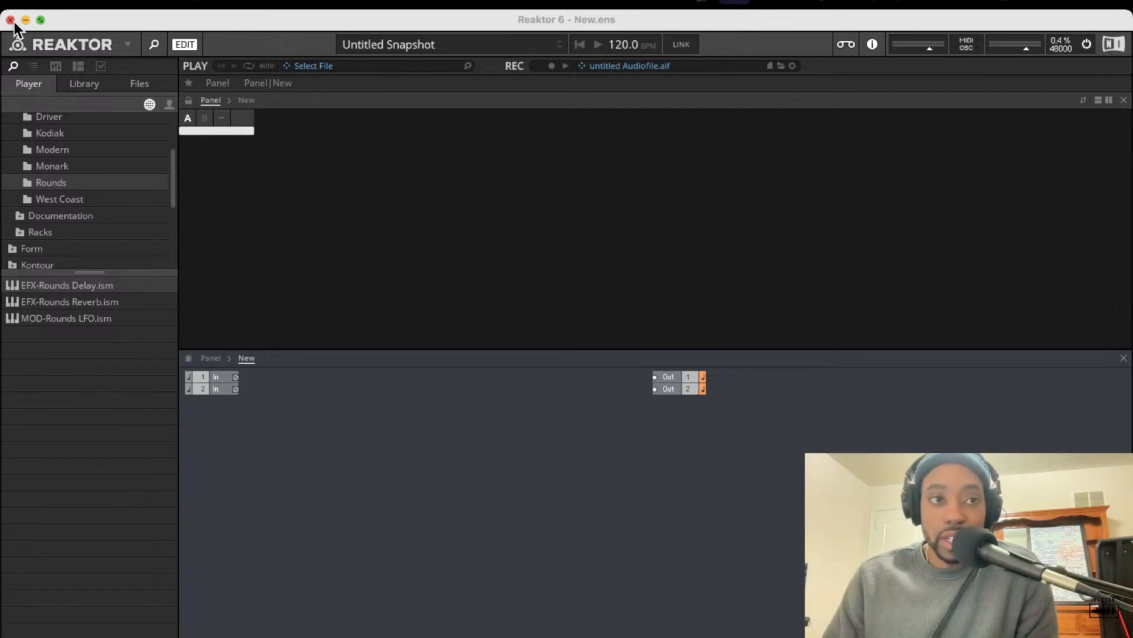
Close the open ensemble and start a new Build ensemble from the start screen.
click(13, 22)
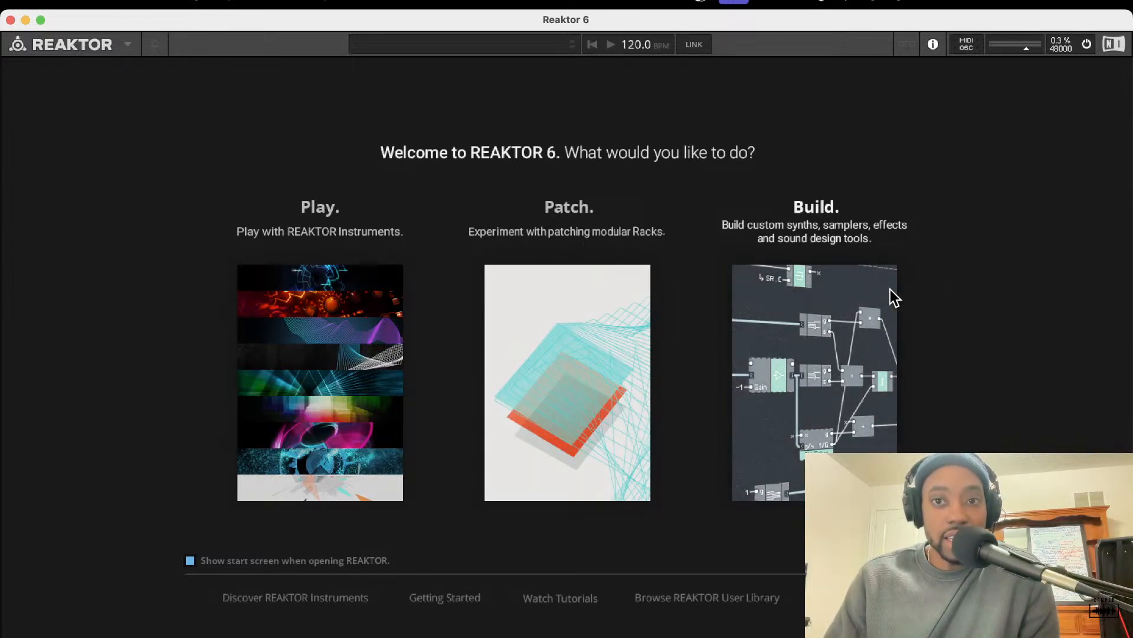
click(841, 302)
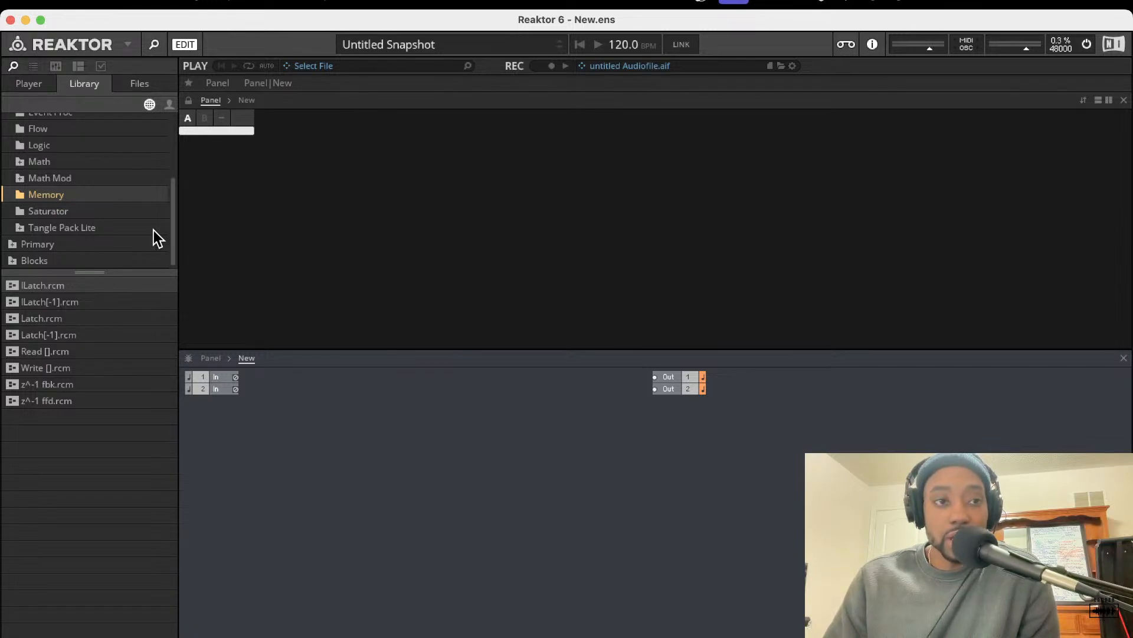
Add the Util Note In block from the Blocks Base player content to the structure.
click(46, 86)
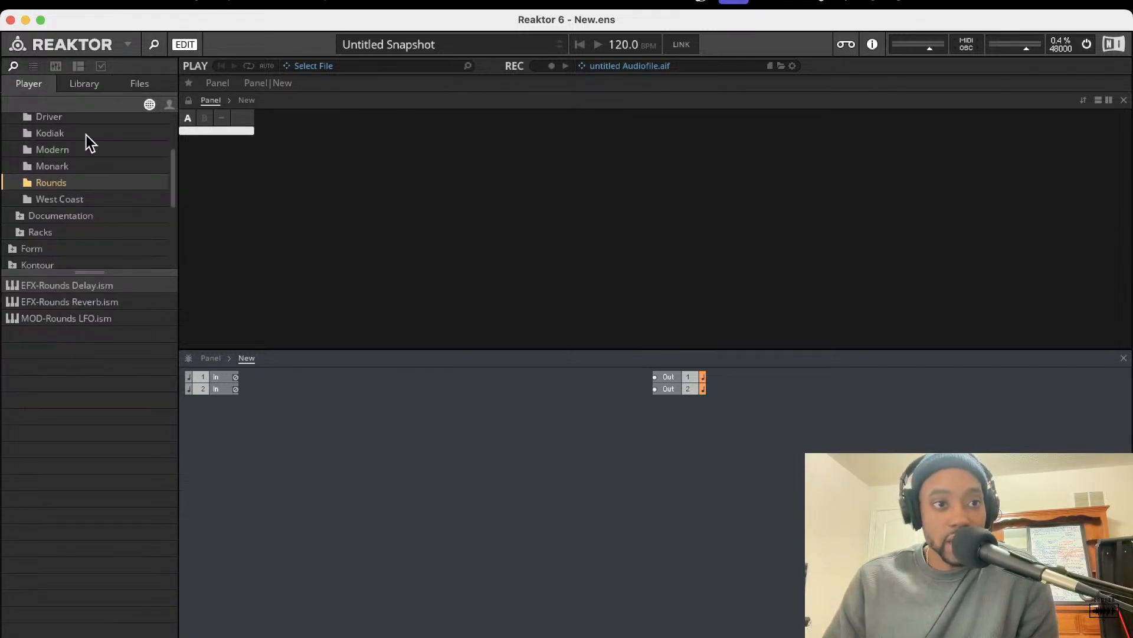
scroll(94, 144, up, 3)
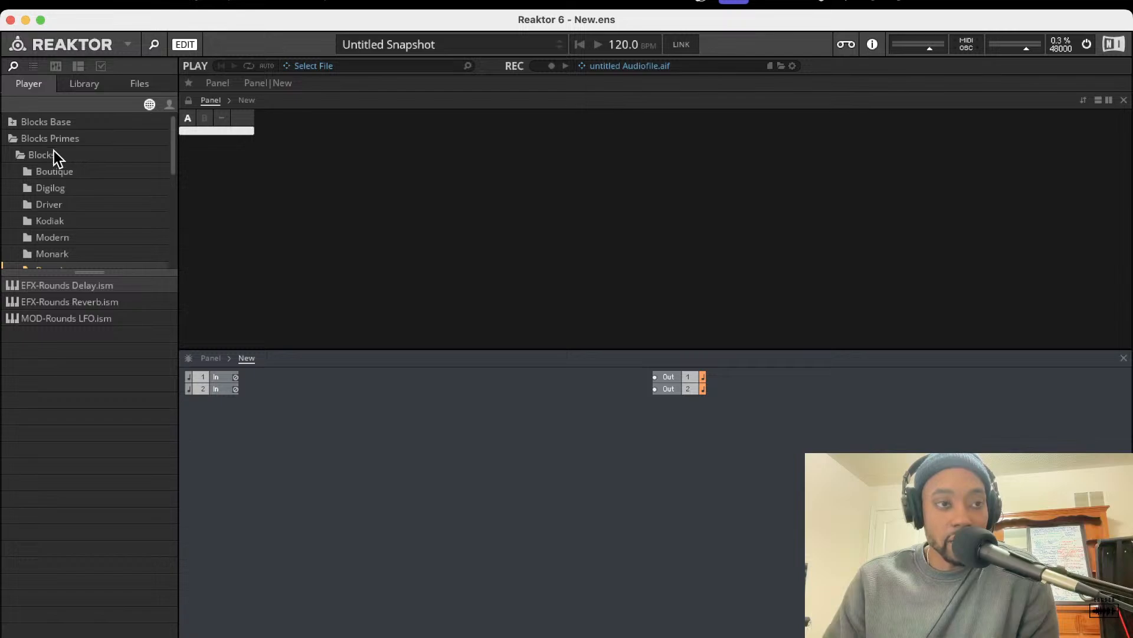
click(20, 125)
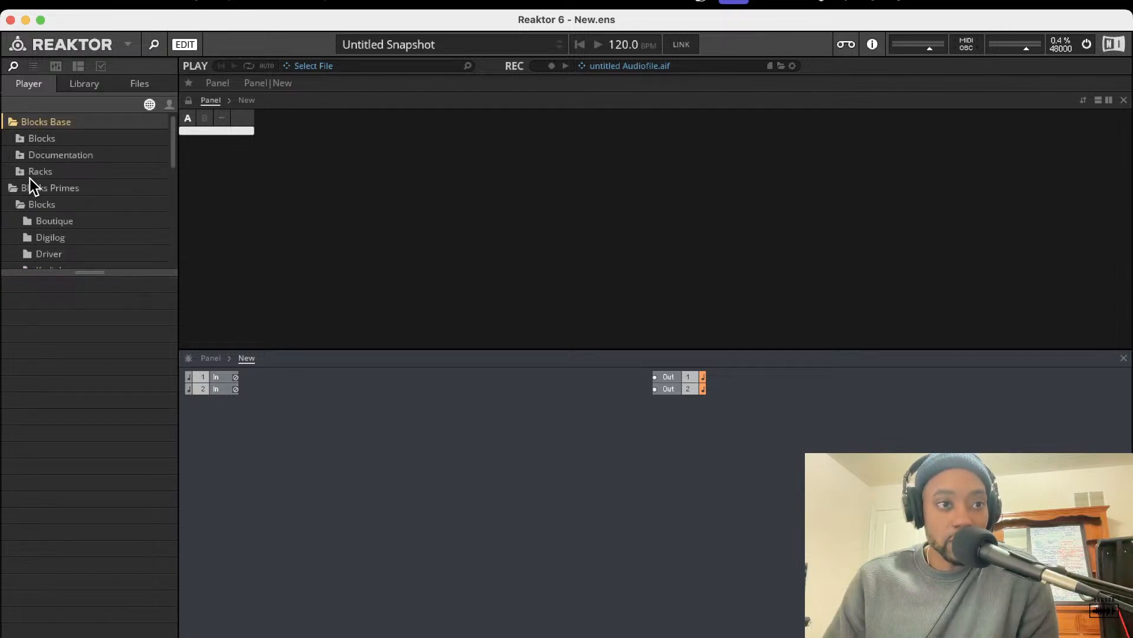
click(23, 141)
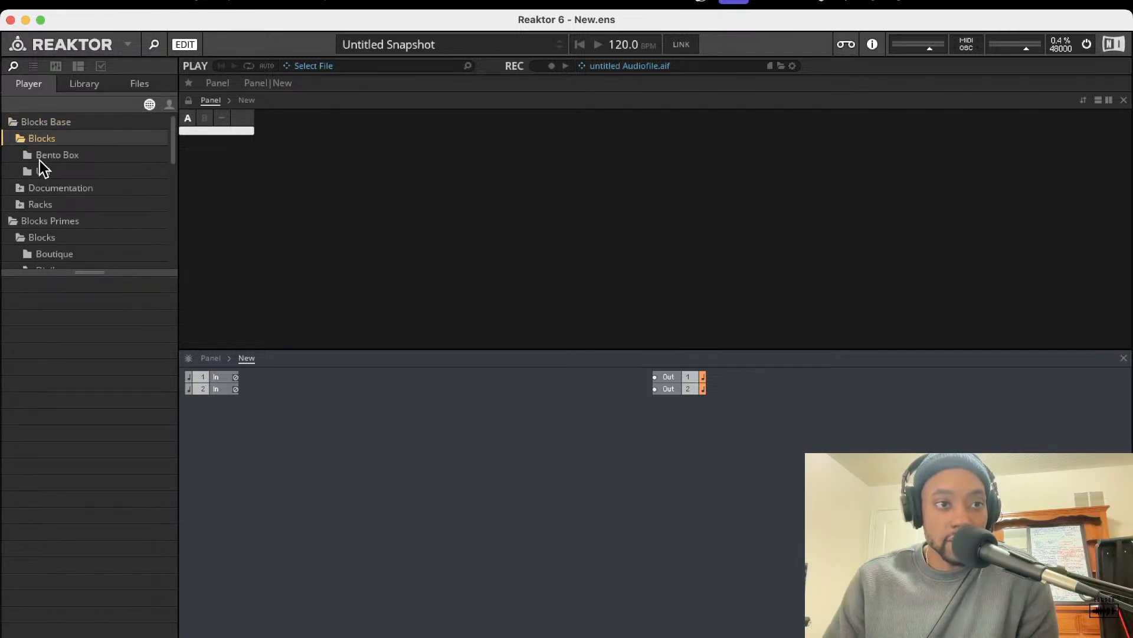
click(40, 158)
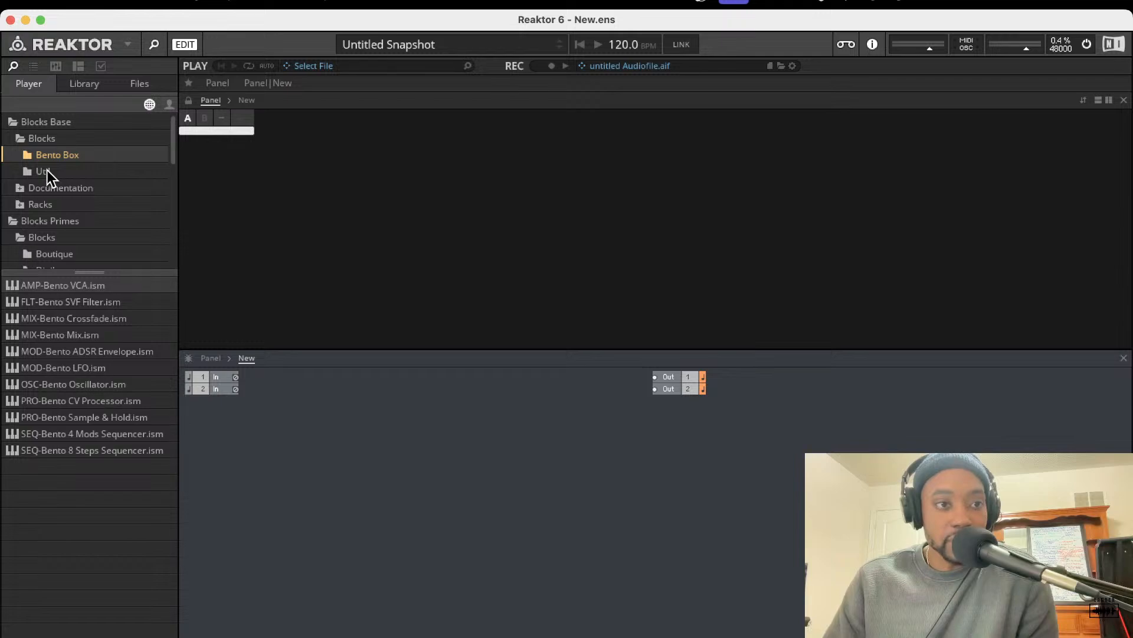
click(47, 171)
drag(75, 433, 282, 430)
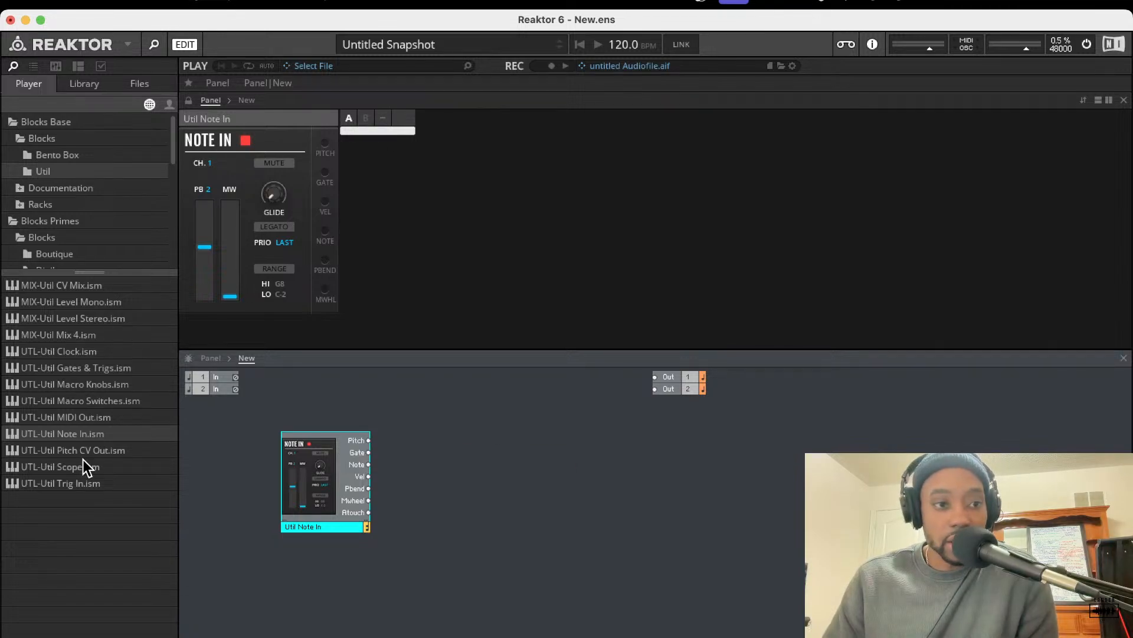
Add the Util Clock block from Blocks Base below the Note In block.
click(65, 154)
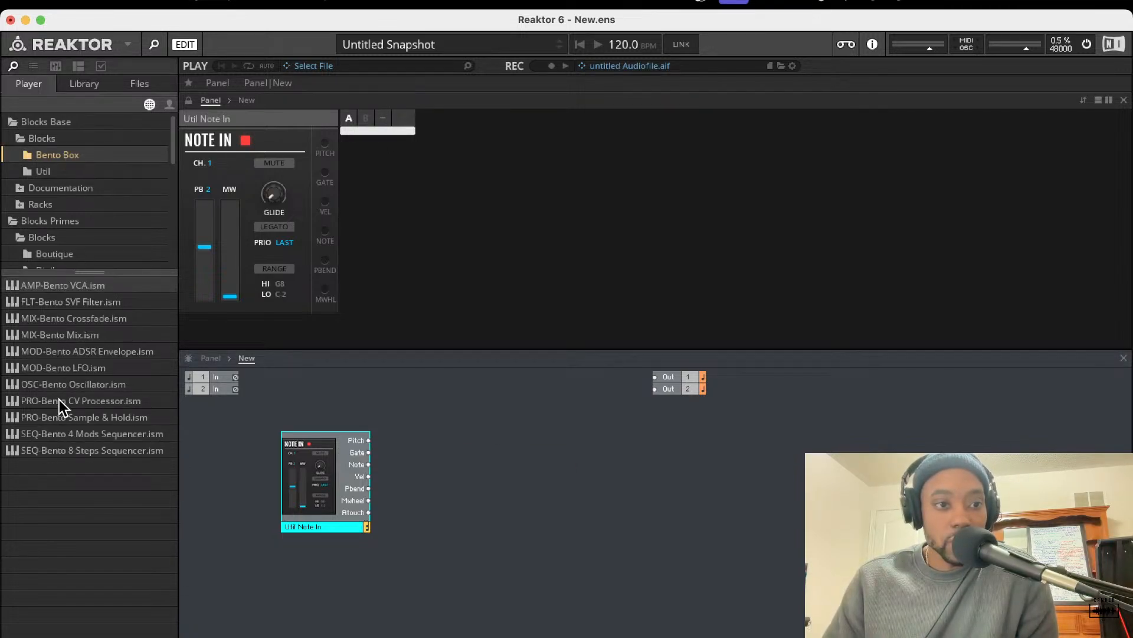
click(65, 171)
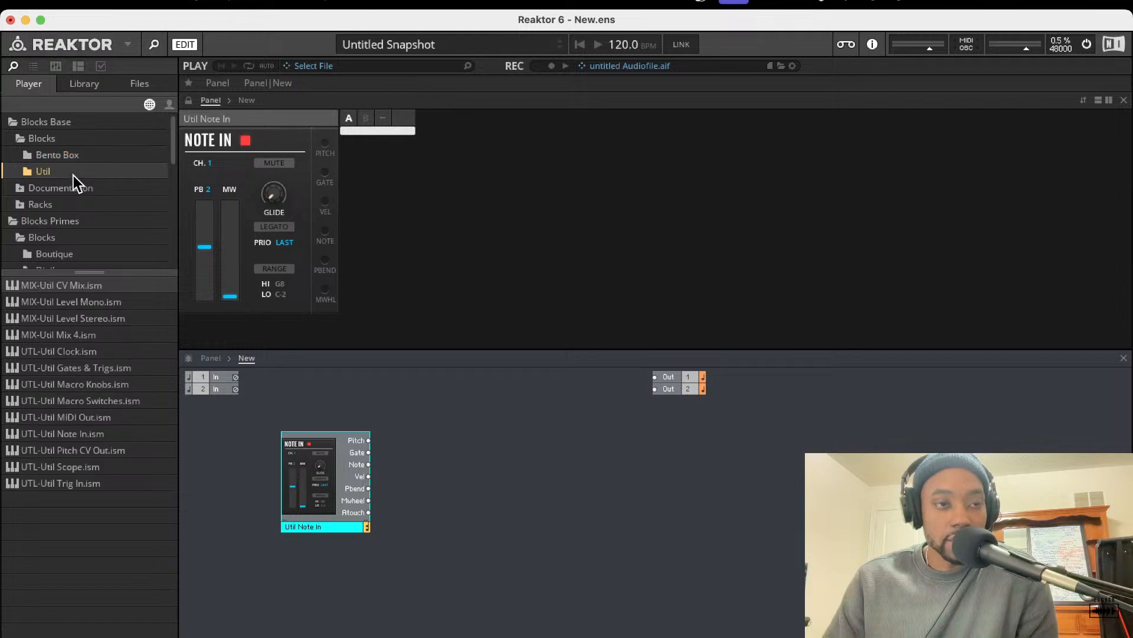
drag(83, 351, 309, 587)
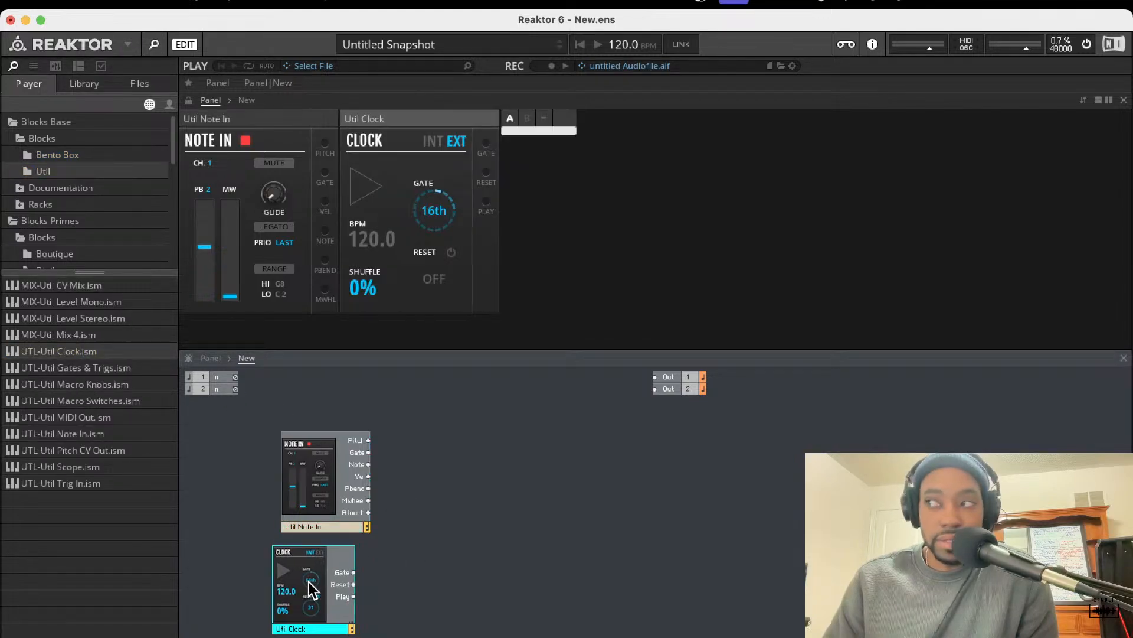
mouse_move(346, 561)
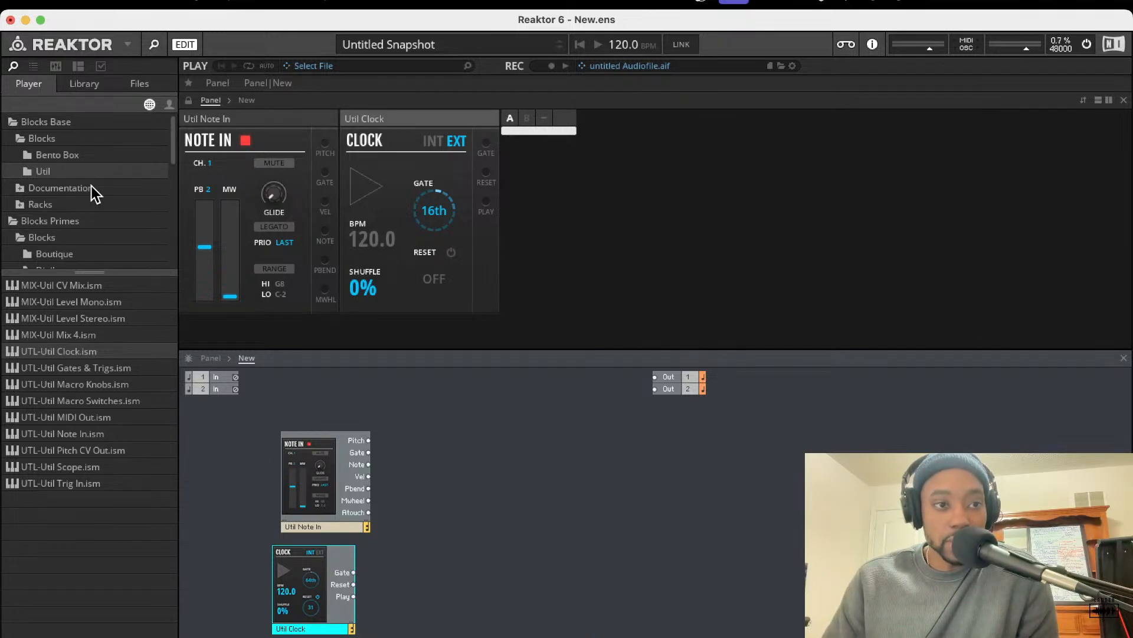
Add the Bento 8 Steps Sequencer from the Bento Box blocks and place it beside the Clock.
click(99, 156)
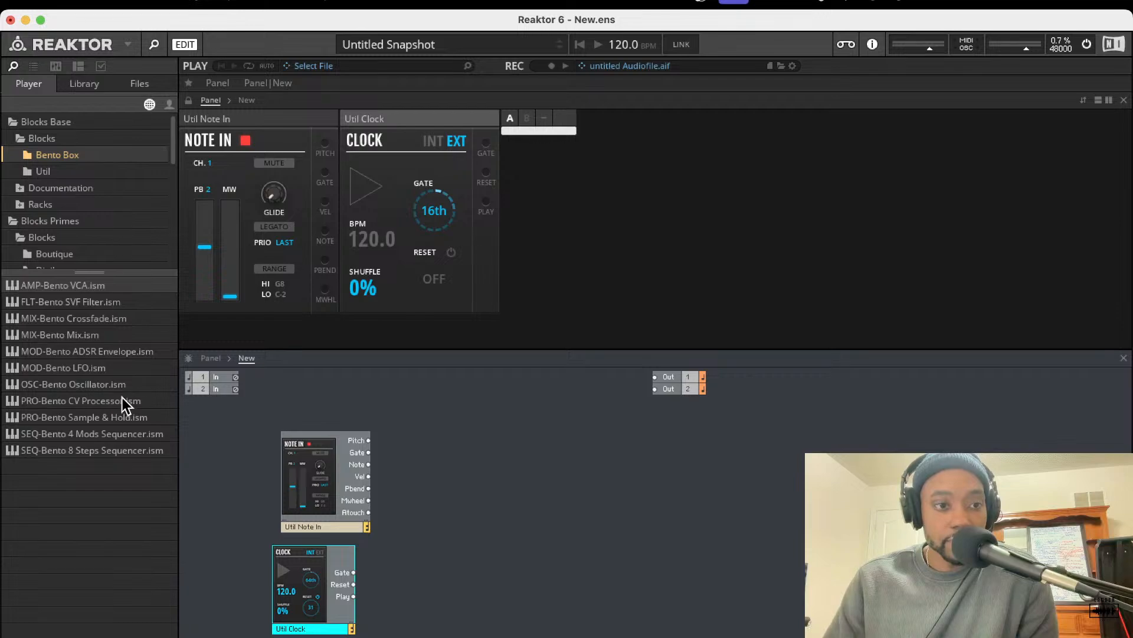
drag(112, 450, 458, 597)
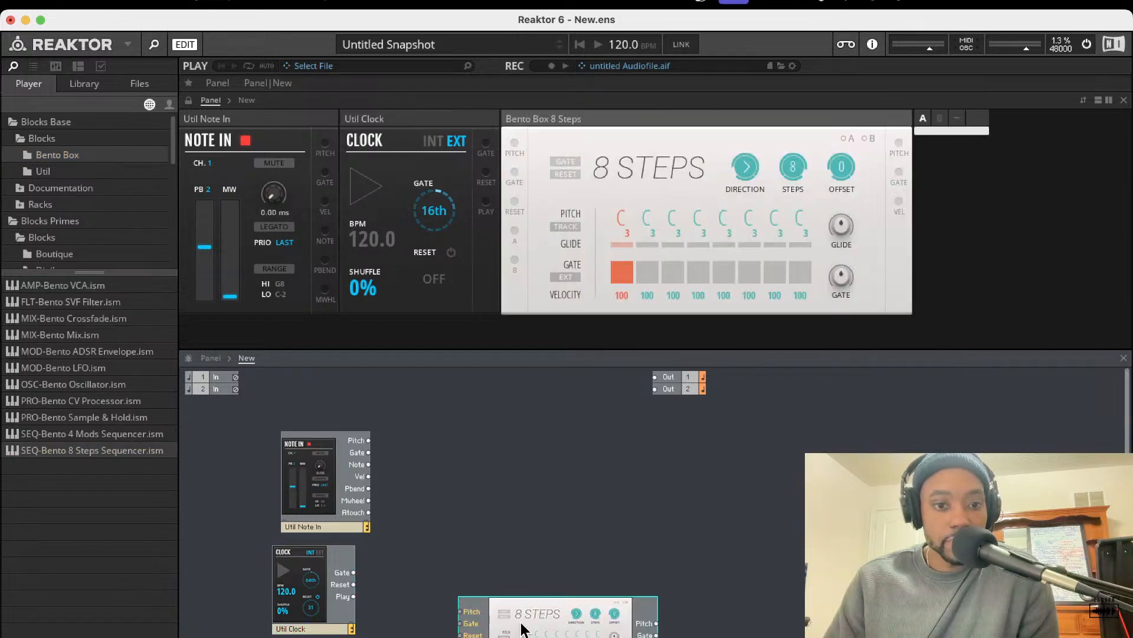
drag(453, 548, 442, 562)
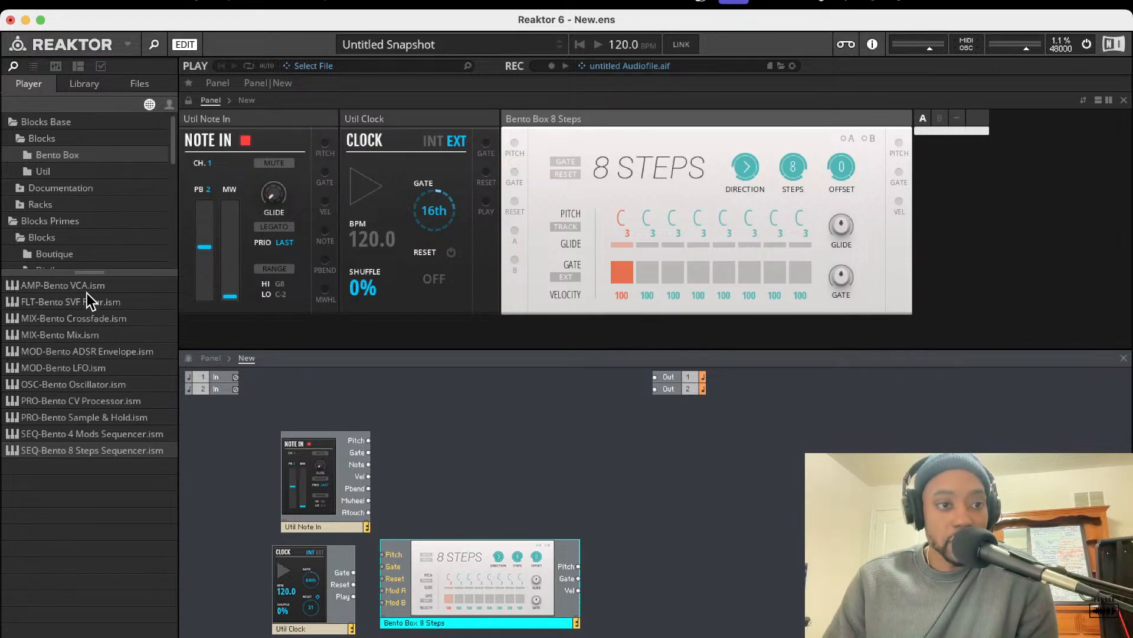
Add the Bento VCA, Oscillator and SVF Filter blocks, with the filter placed between the oscillator and the VCA.
drag(90, 288, 632, 445)
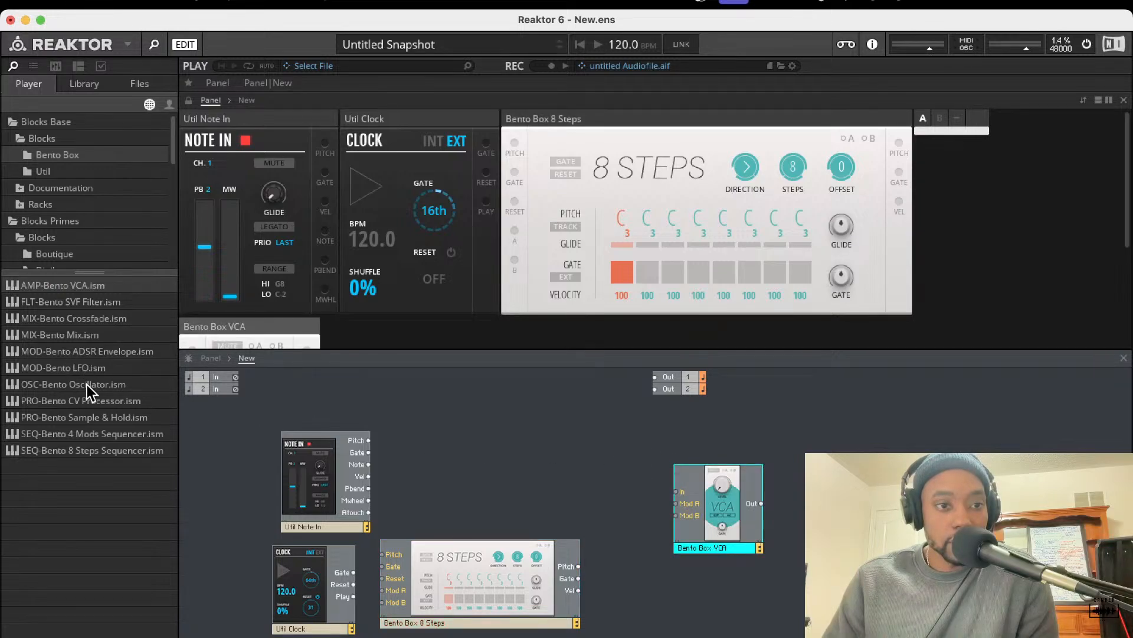
drag(86, 385, 443, 425)
drag(561, 473, 472, 428)
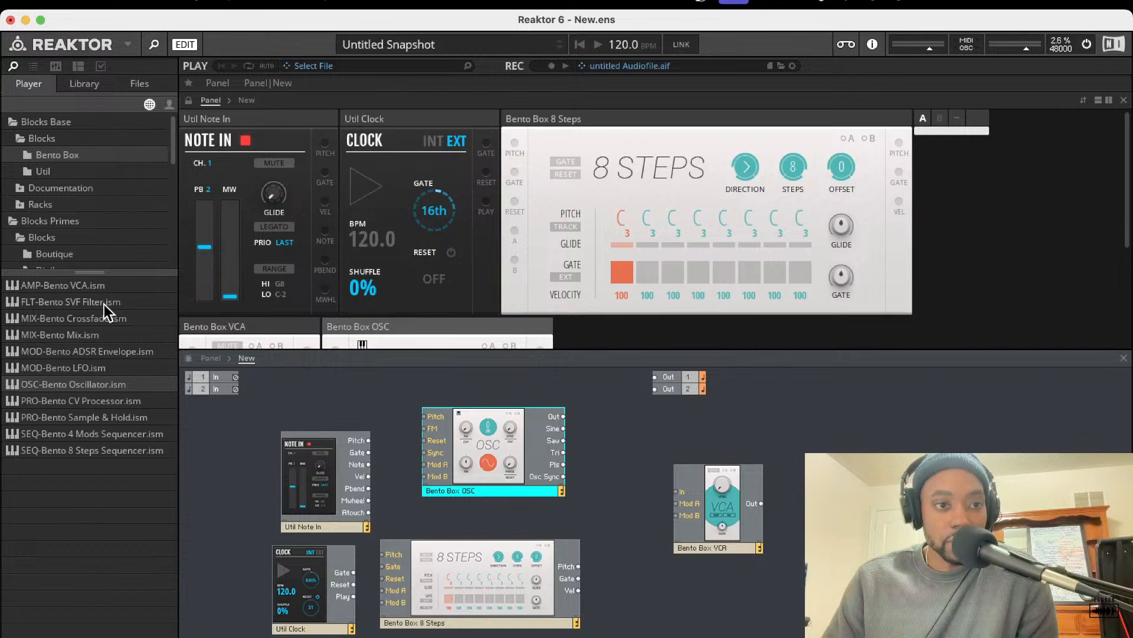
drag(104, 303, 597, 505)
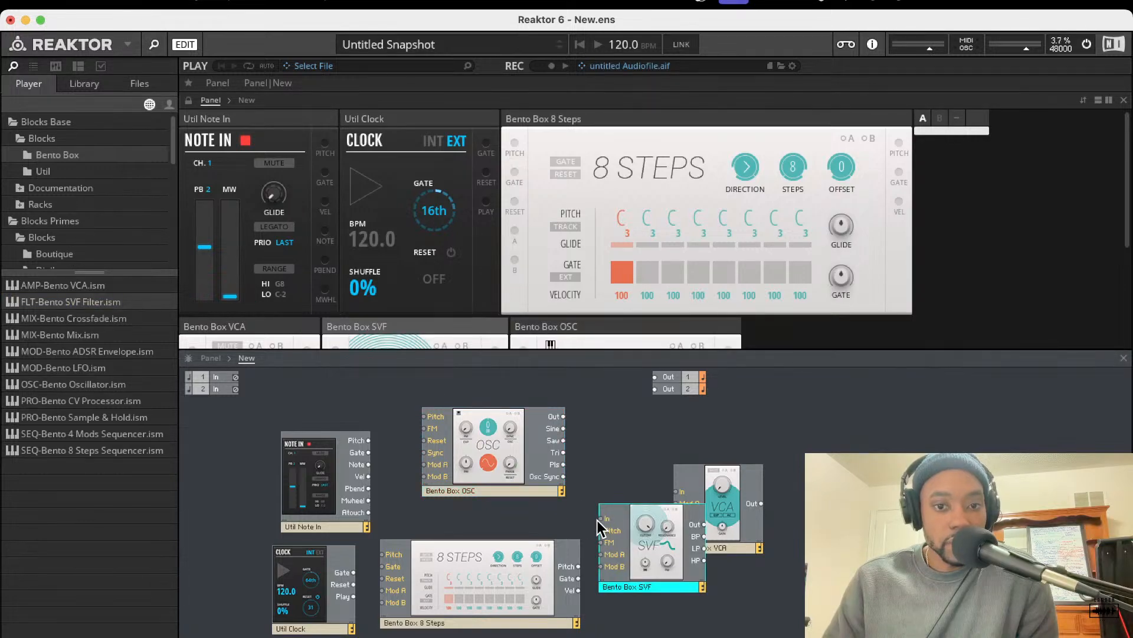
drag(667, 530, 635, 521)
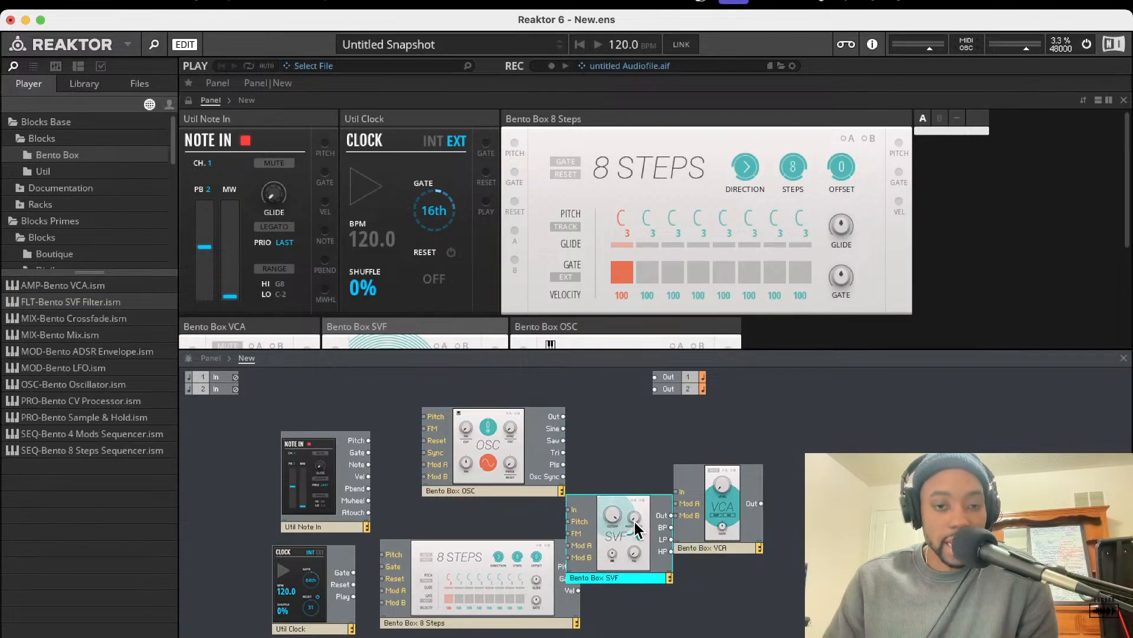
Rearrange the 8 Steps, Note In, OSC and Clock blocks to leave room between them for cables.
drag(510, 568, 490, 579)
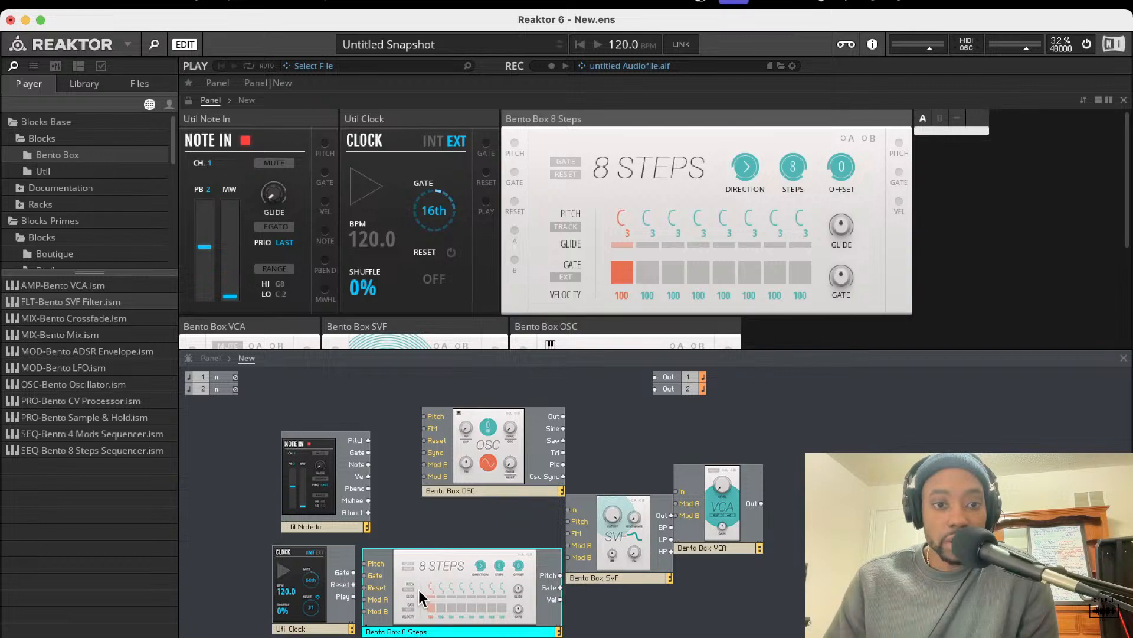
drag(419, 589, 422, 577)
drag(334, 495, 305, 464)
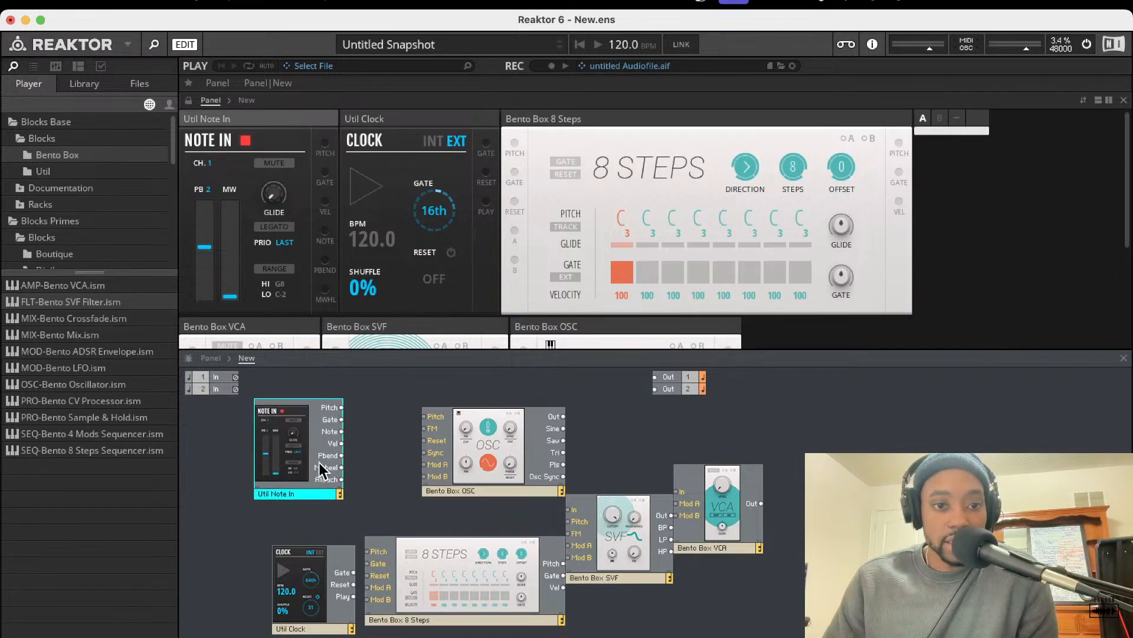
drag(499, 444, 458, 445)
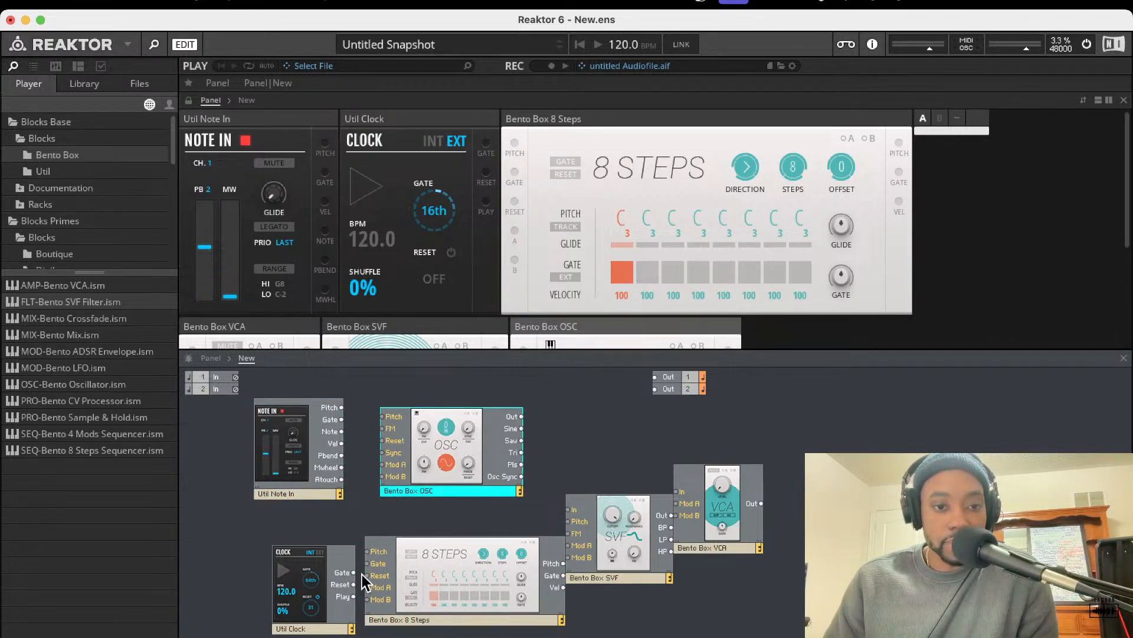
drag(318, 580, 260, 610)
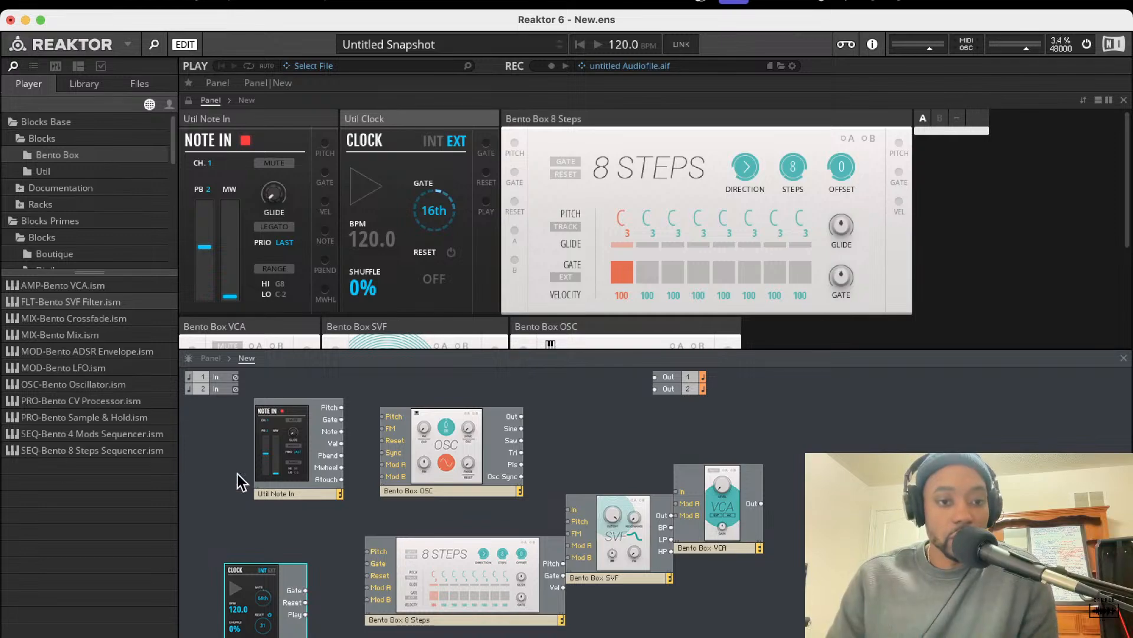
Wire Clock Gate and Note In Pitch into the matching 8 Steps inputs, and 8 Steps Pitch into the OSC Pitch input.
drag(387, 557, 307, 591)
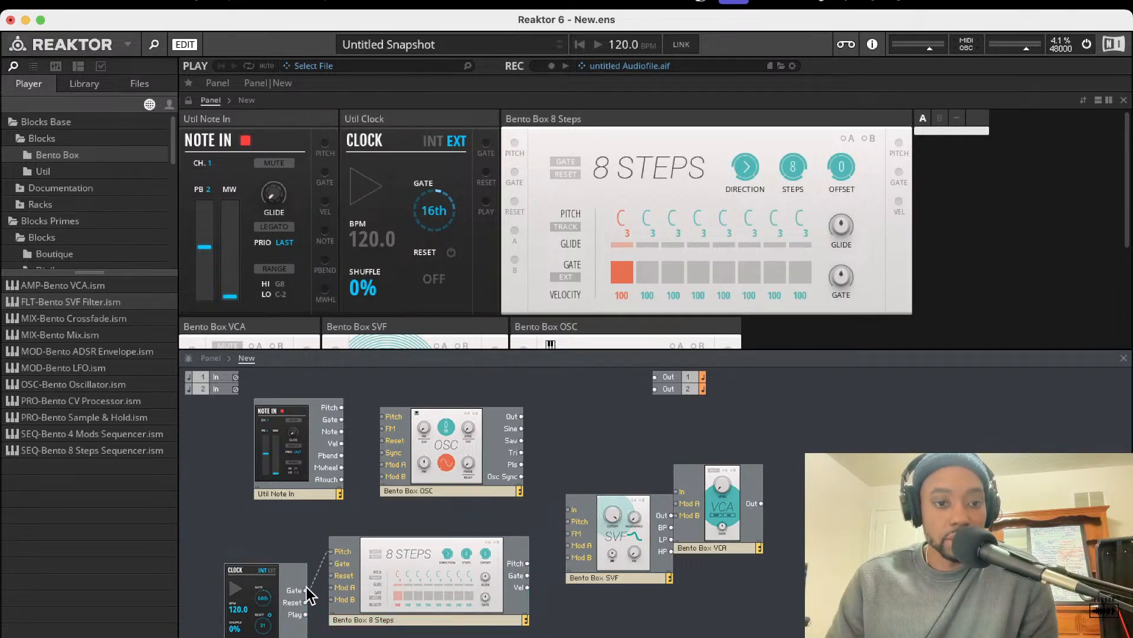
drag(346, 558, 341, 407)
drag(420, 473, 598, 637)
drag(537, 419, 756, 519)
drag(630, 517, 765, 476)
drag(637, 617, 624, 552)
drag(551, 537, 527, 563)
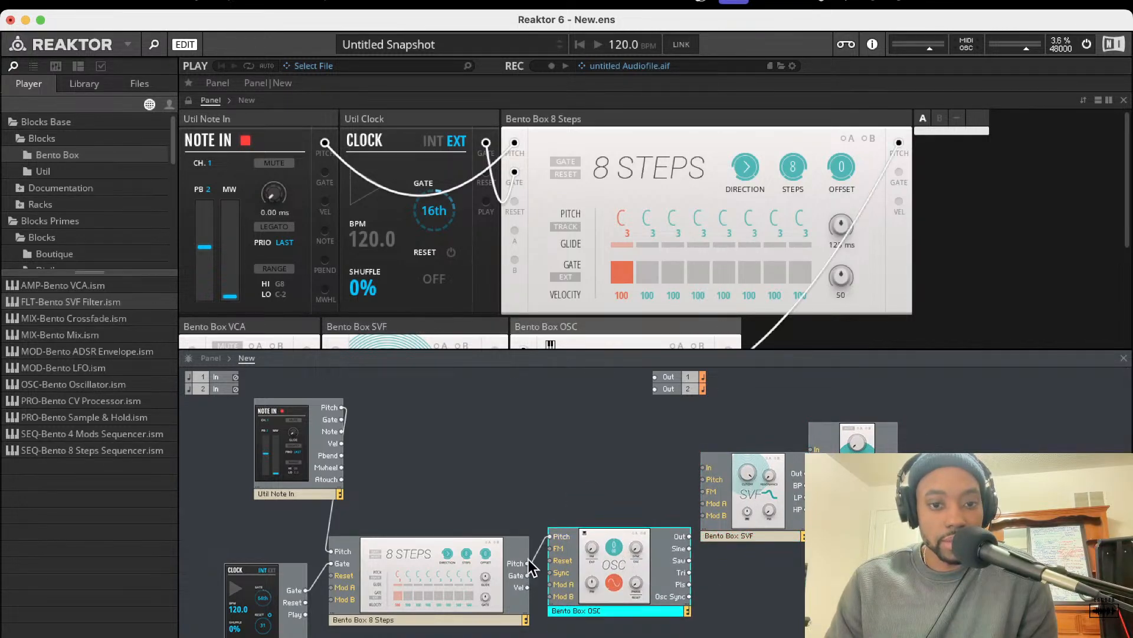
Route the OSC output through the SVF into the VCA, and connect the VCA output to Out 1 and Out 2.
drag(611, 581, 553, 459)
drag(702, 470, 649, 435)
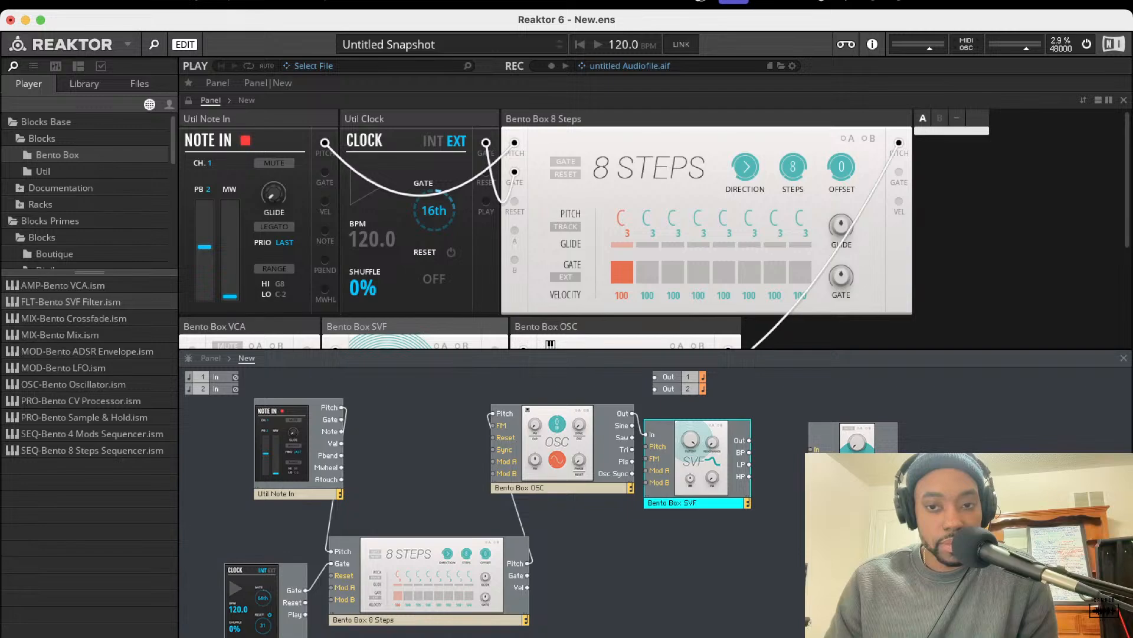
drag(766, 467, 748, 441)
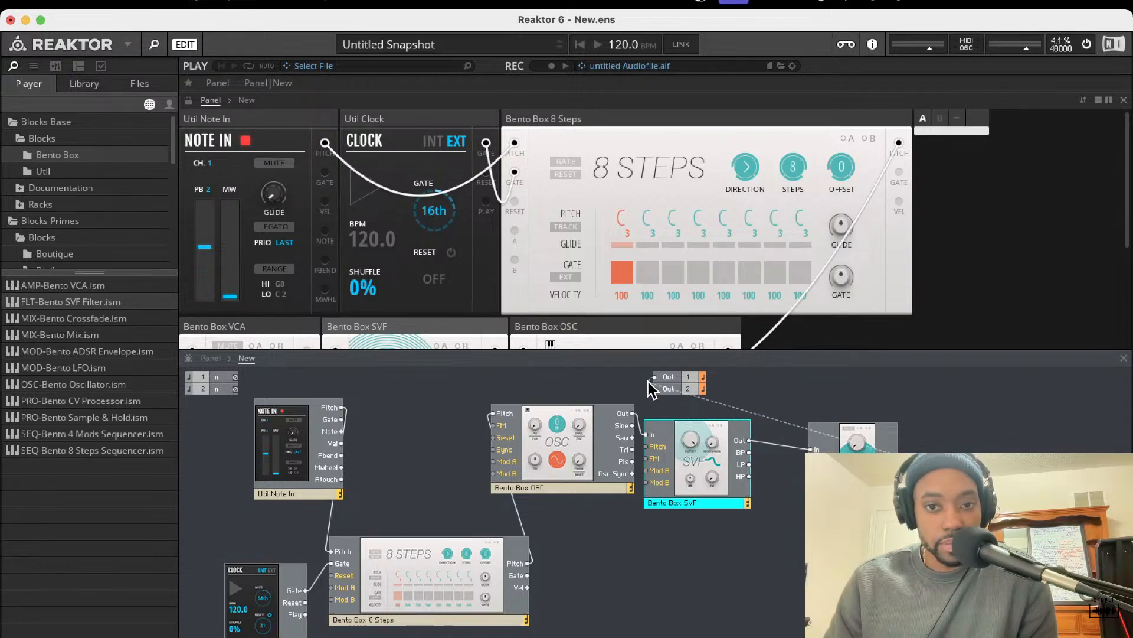
drag(654, 378, 824, 446)
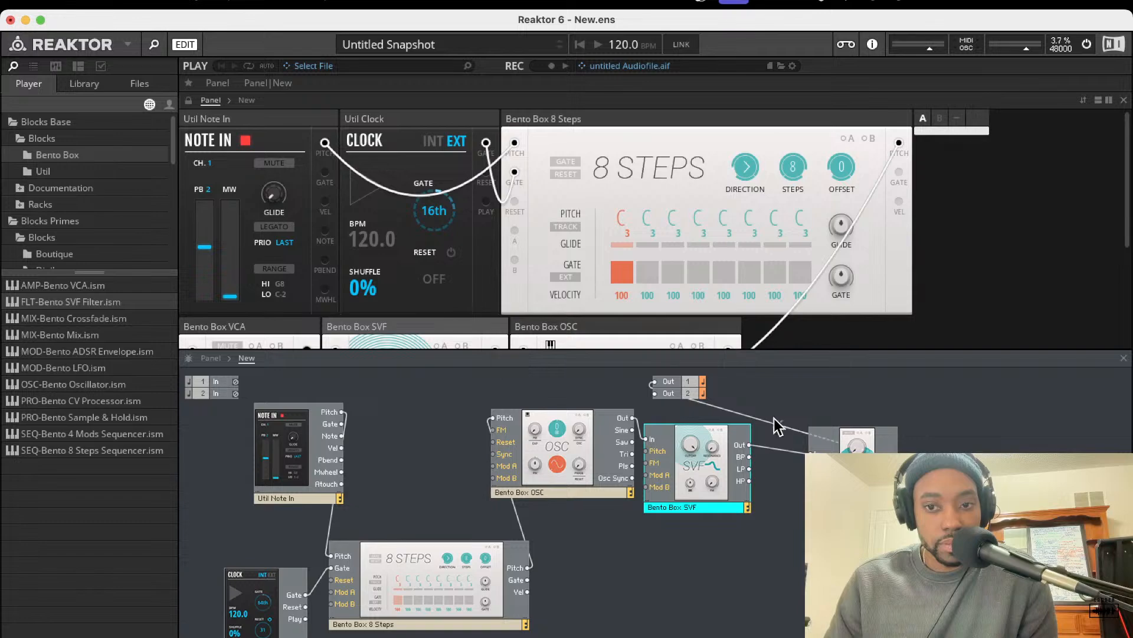
drag(648, 394, 653, 395)
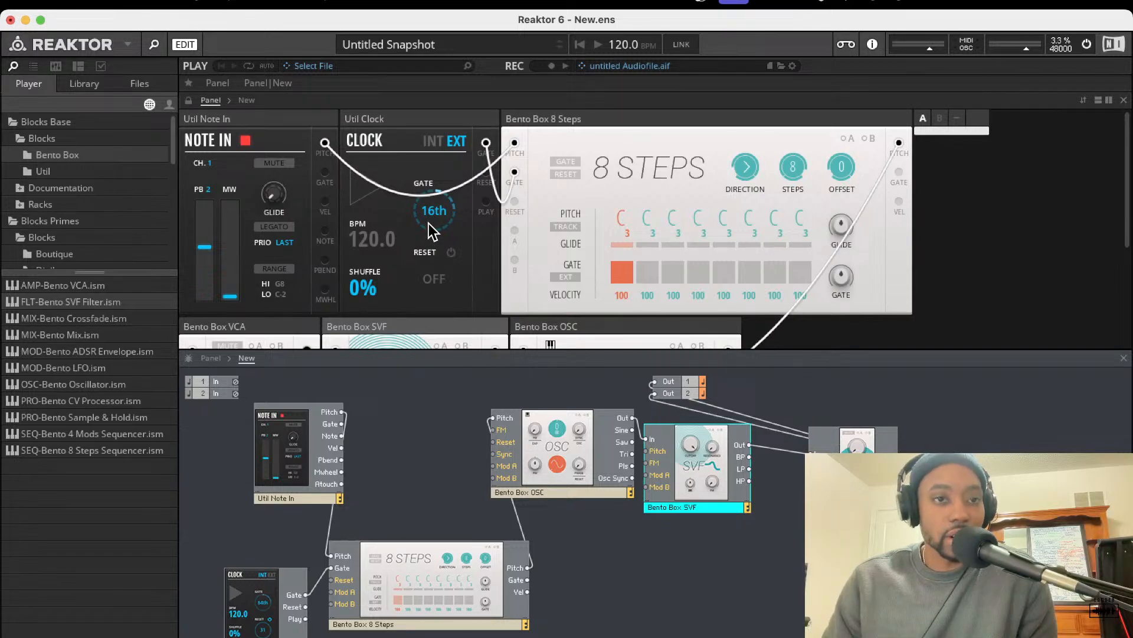
Switch the Clock to INT, start it running, and enable pitch TRACK on the 8 Steps sequencer.
click(427, 144)
click(352, 192)
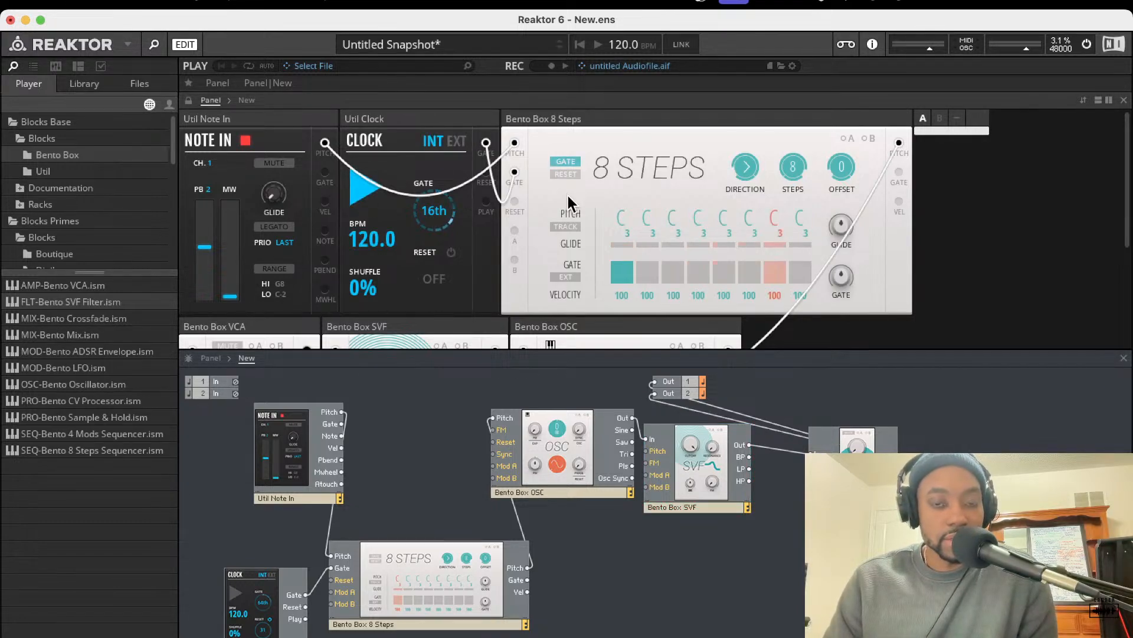
click(572, 229)
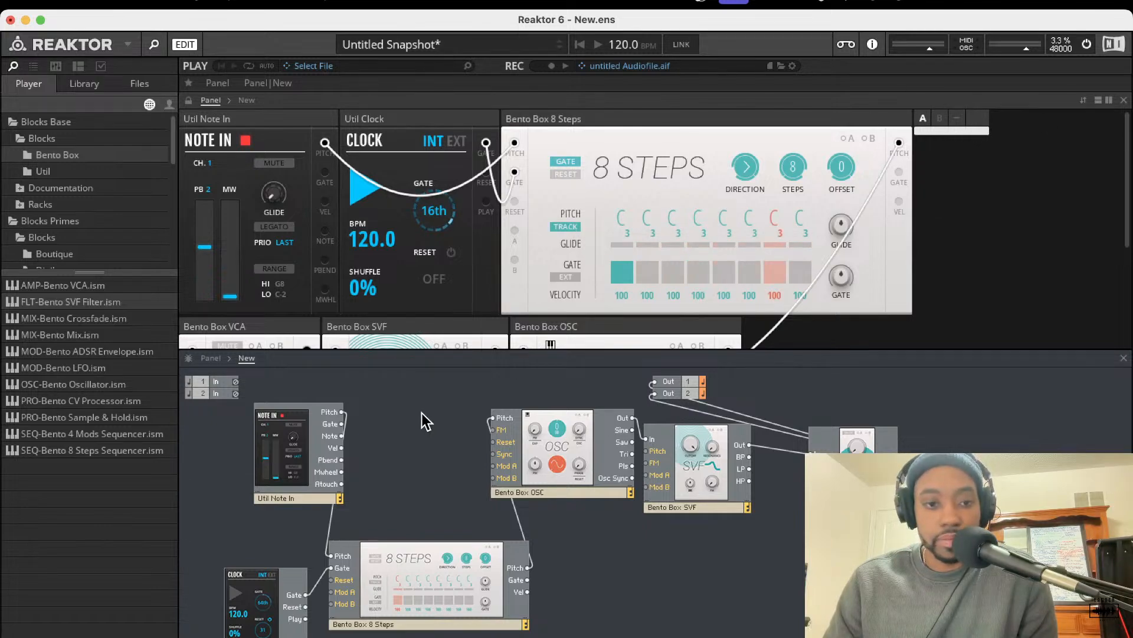
Raise the Level of the Bento Box VCA.
scroll(447, 291, down, 5)
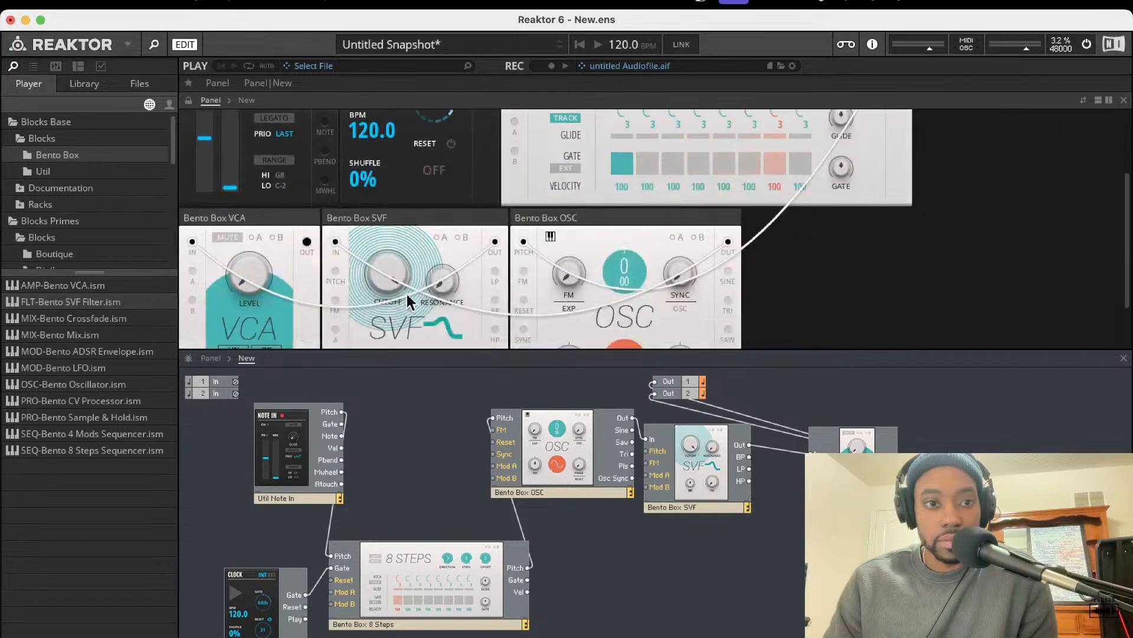
mouse_move(246, 273)
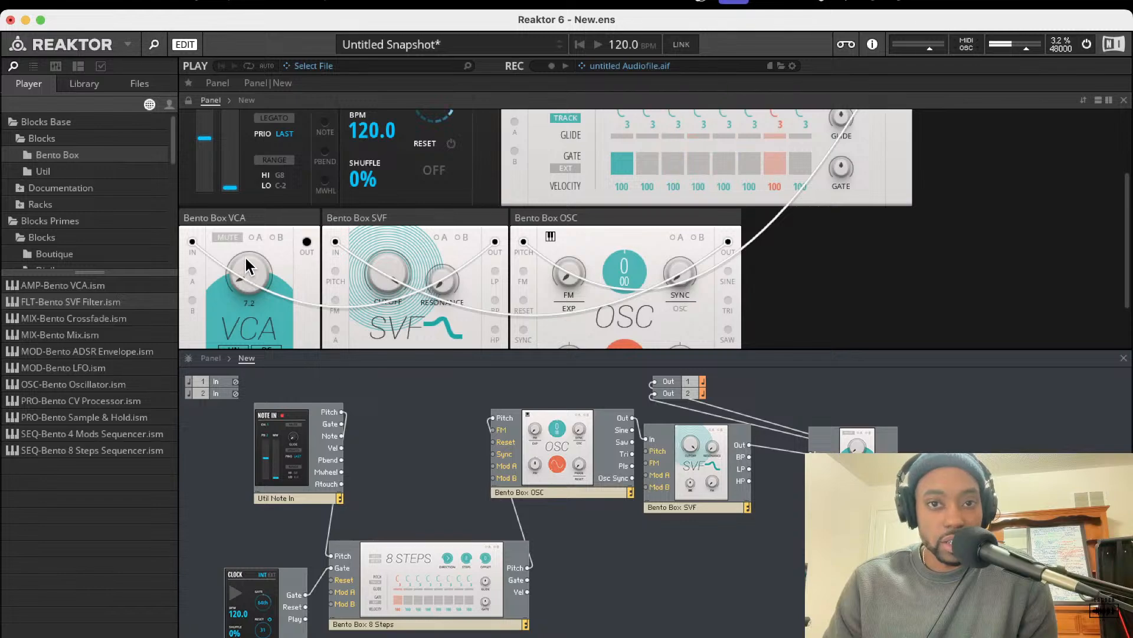
drag(246, 258, 245, 248)
Enable the gates for steps 4, 5 and 6 on the 8 Steps sequencer.
click(741, 163)
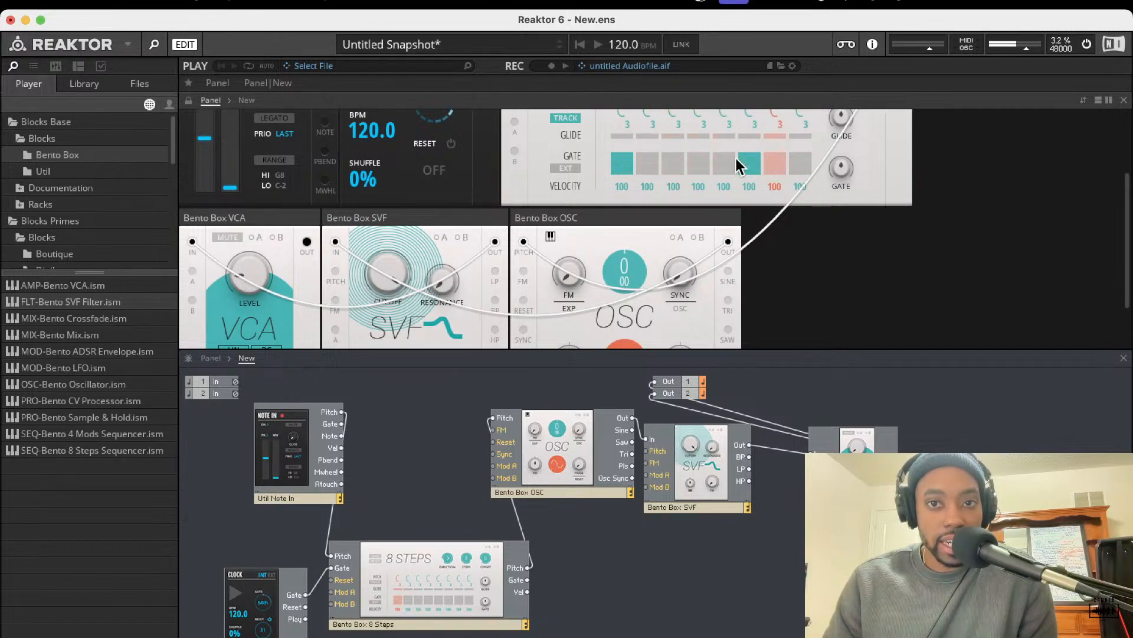
click(717, 165)
click(698, 167)
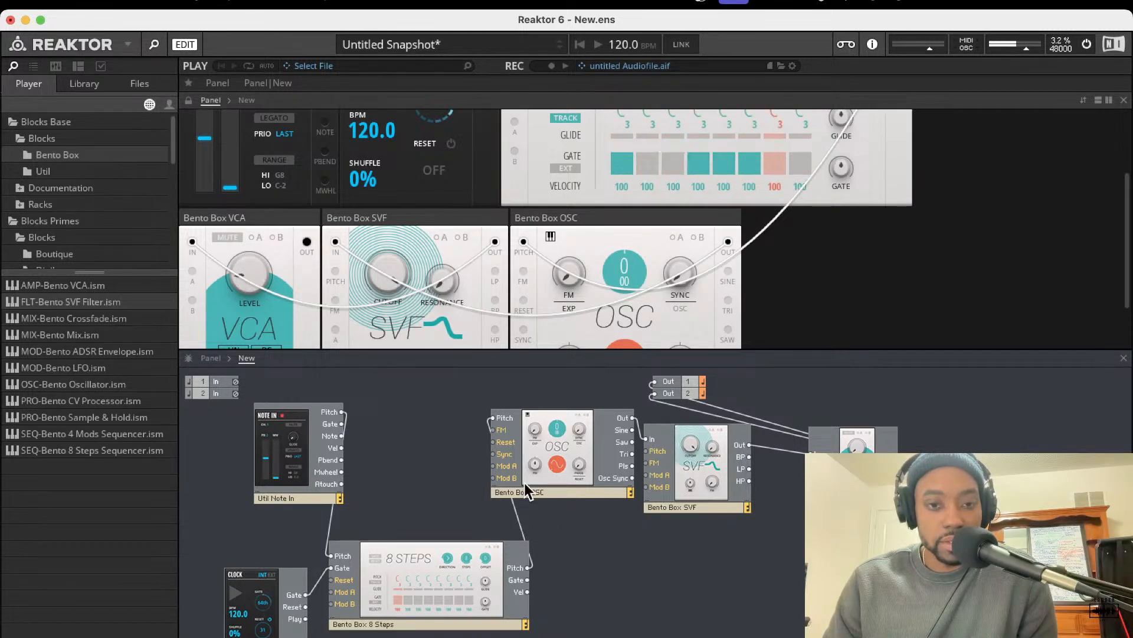
Move the 8 Steps and OSC blocks side by side in the structure, and wire the sequencer's Gate output to the OSC Pitch input.
drag(546, 465, 602, 631)
drag(434, 592, 402, 563)
scroll(393, 329, up, 3)
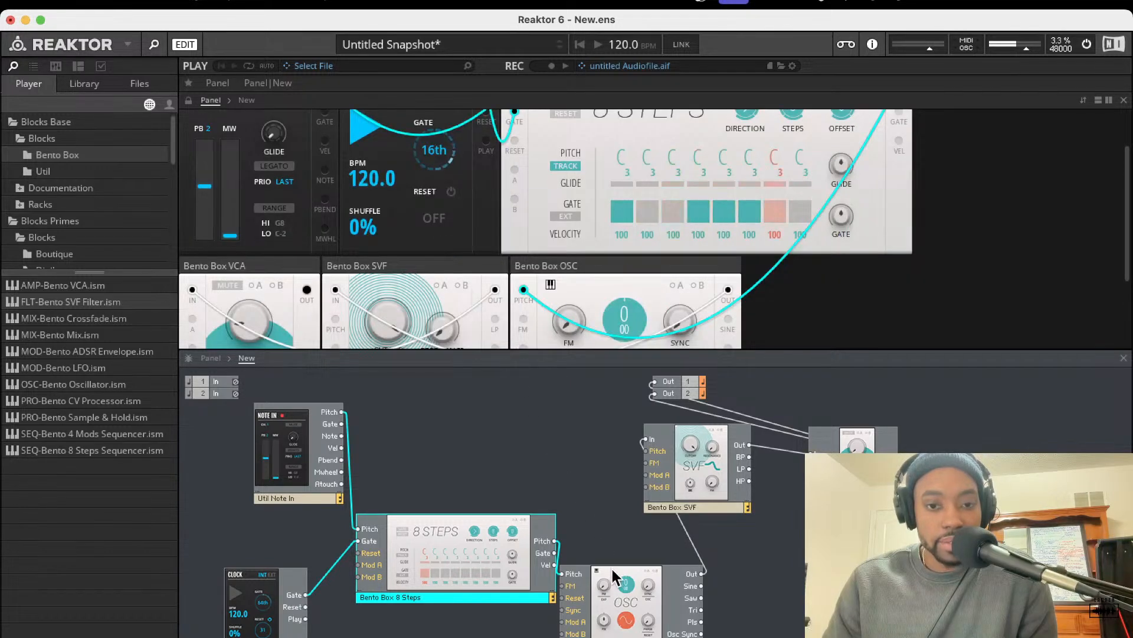
mouse_move(614, 579)
mouse_down()
mouse_move(621, 571)
mouse_move(615, 601)
mouse_move(623, 593)
mouse_up()
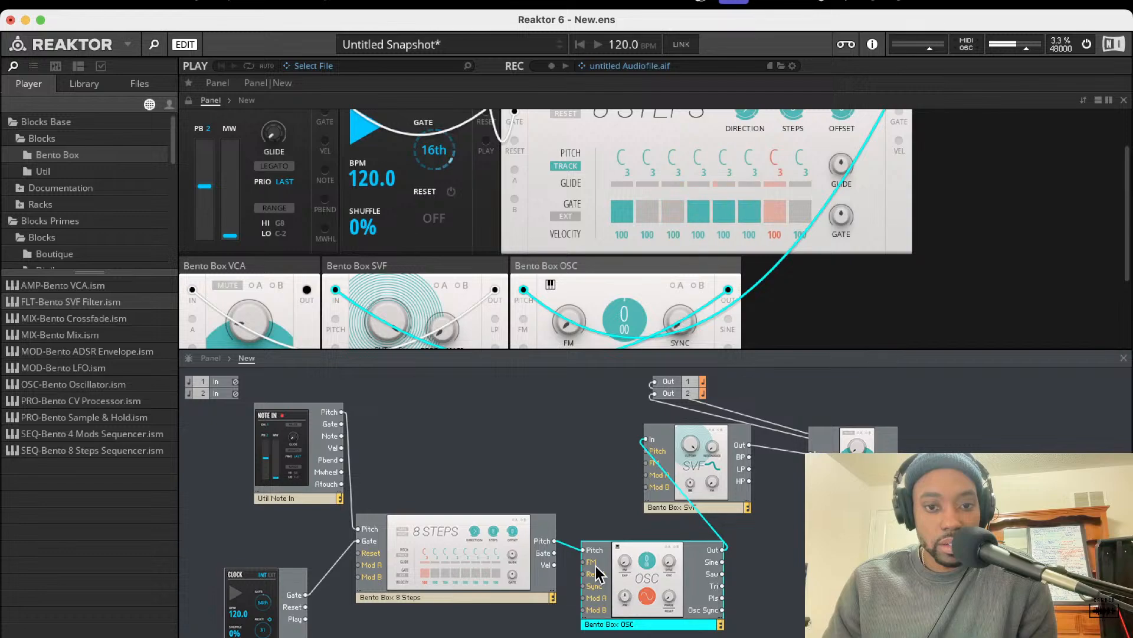
drag(553, 553, 579, 549)
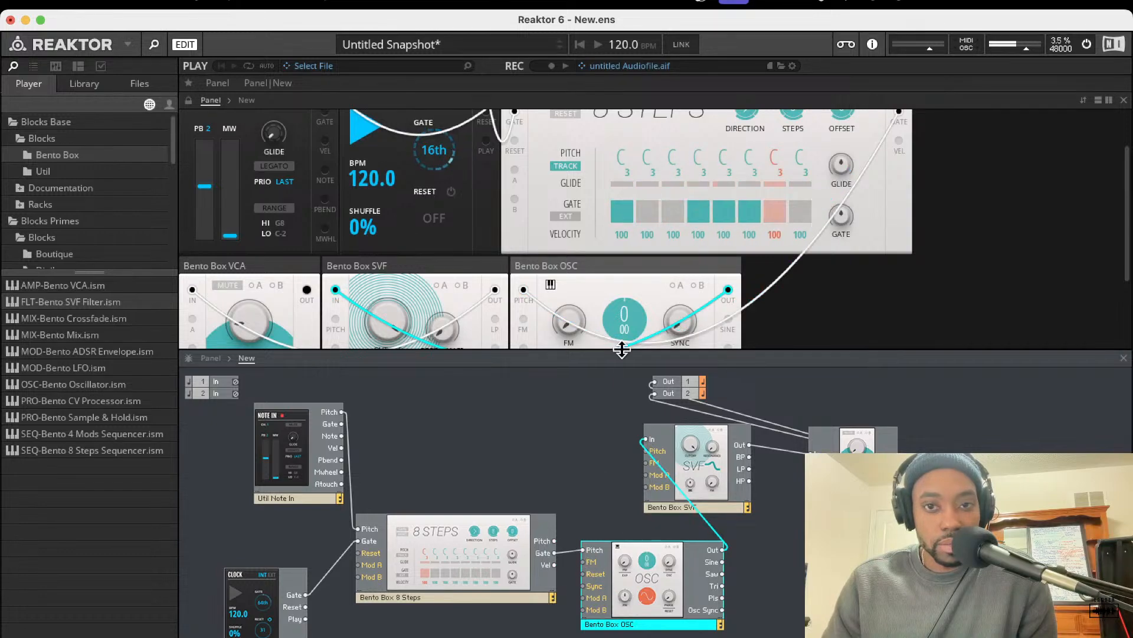
On the 8 Steps sequencer, turn off the gate of step 5, and set step 2 to D#0 with its gate on.
click(727, 211)
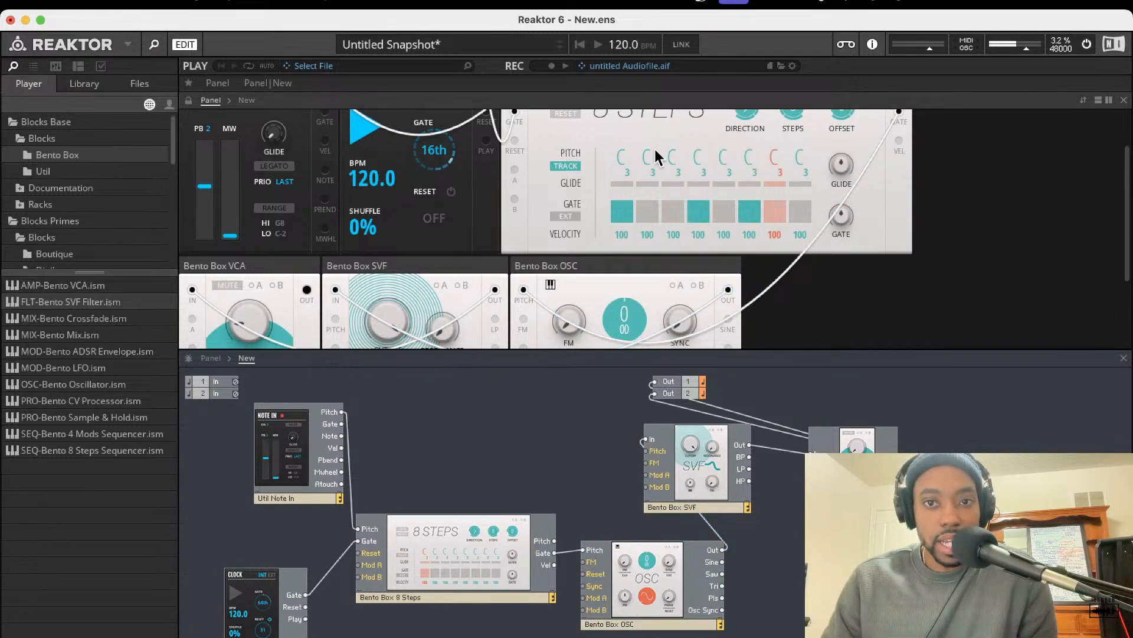
drag(652, 190, 667, 218)
click(652, 207)
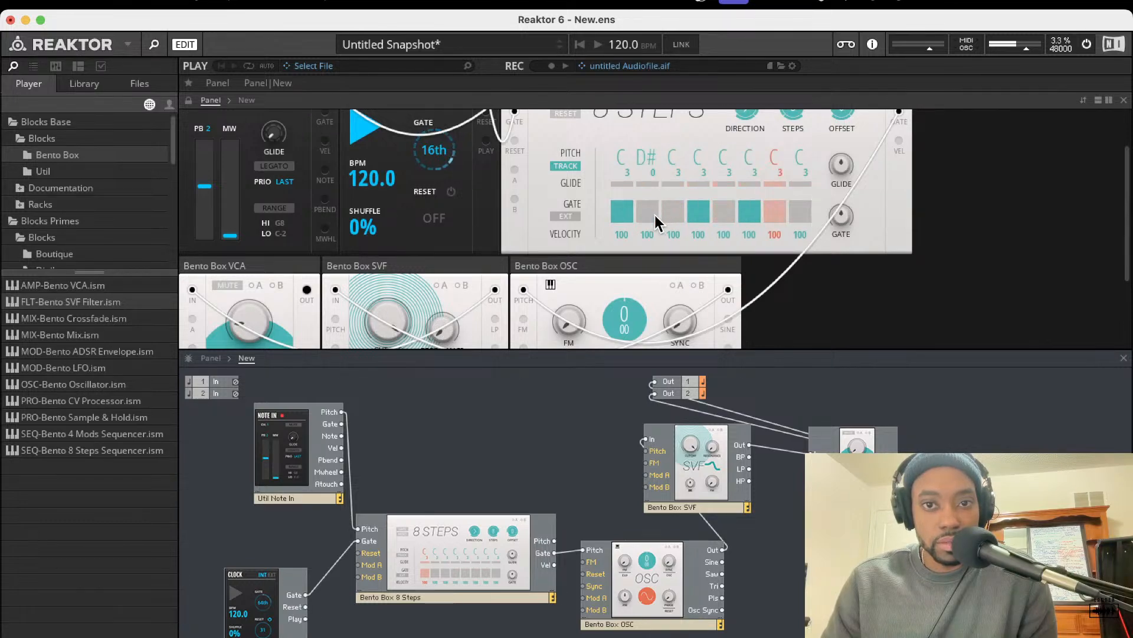
click(656, 217)
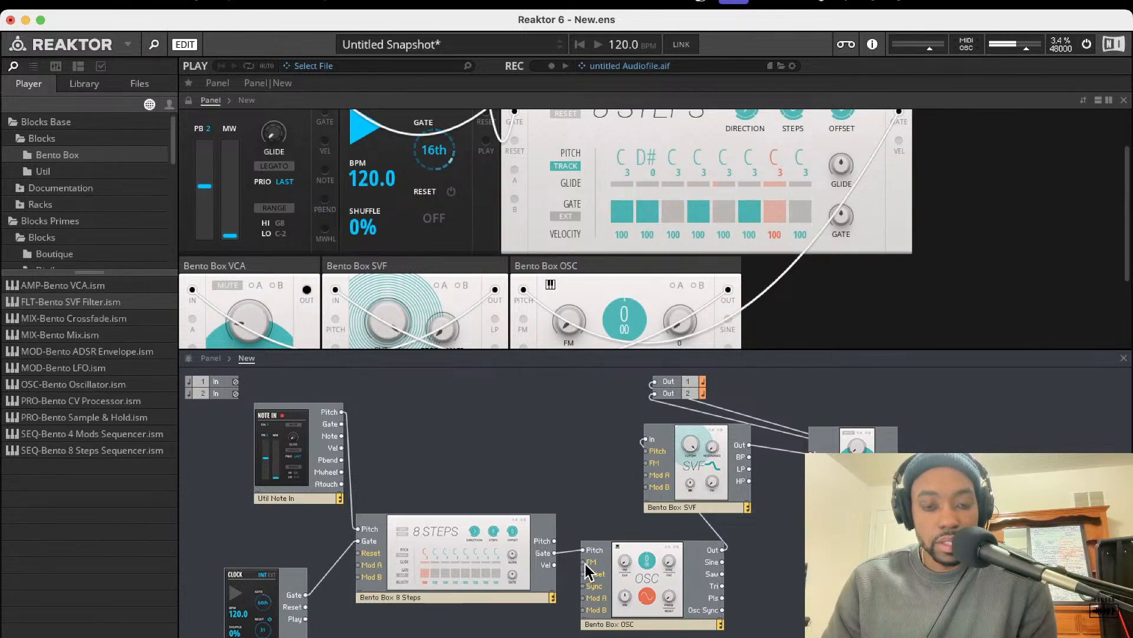
Rewire the OSC Pitch input to the sequencer's Pitch output, and enable the gates for steps 3, 5 and 7.
drag(582, 551, 553, 541)
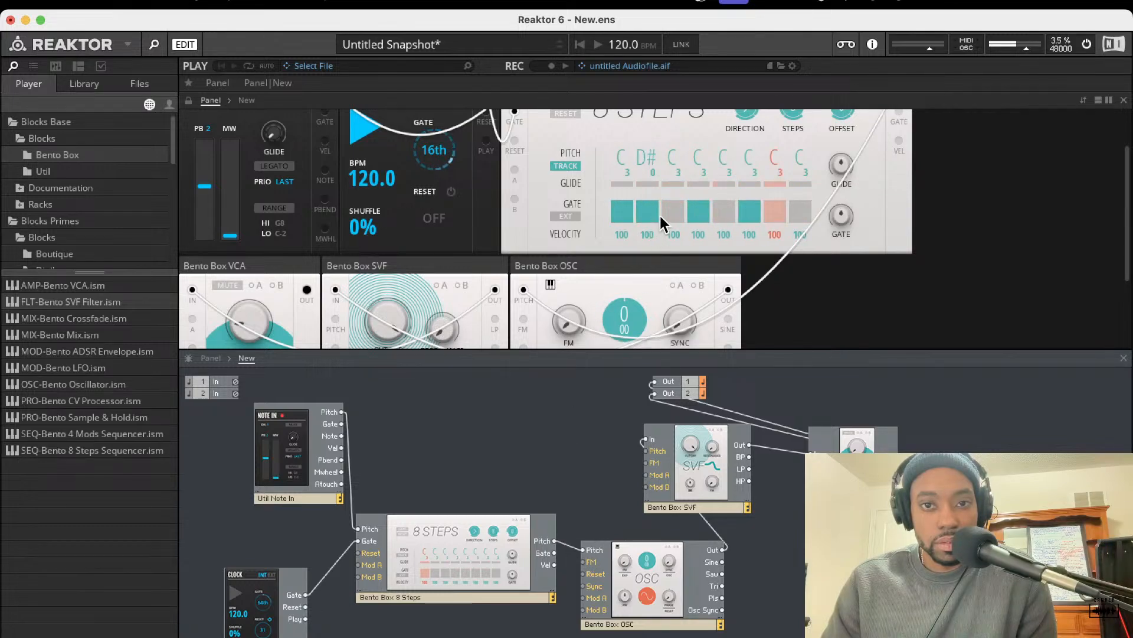
click(674, 215)
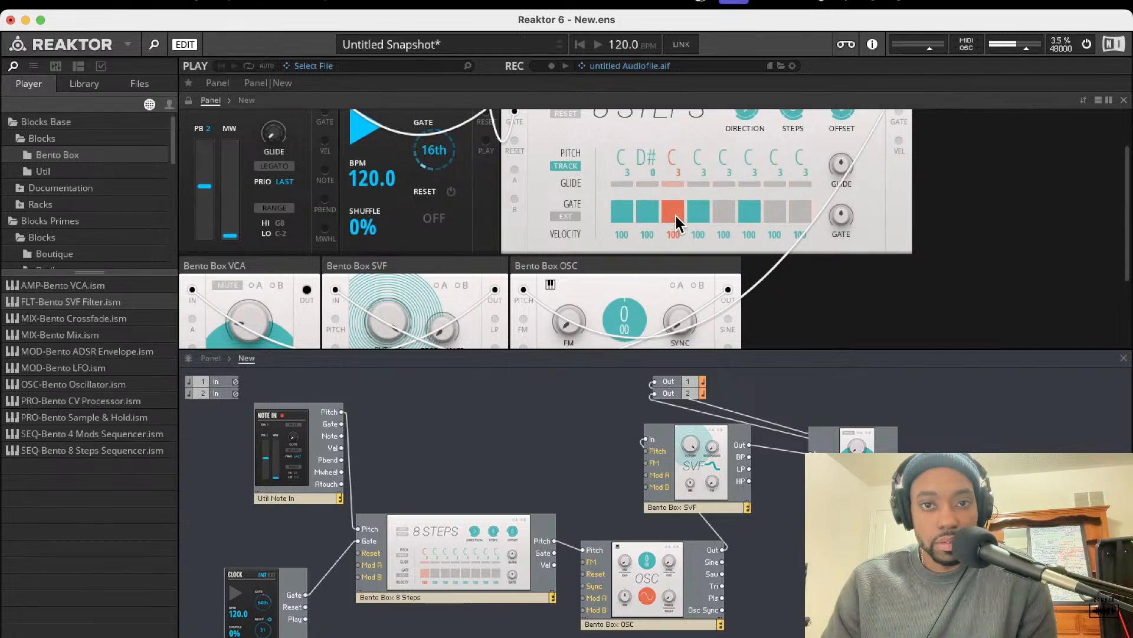
click(732, 208)
click(773, 213)
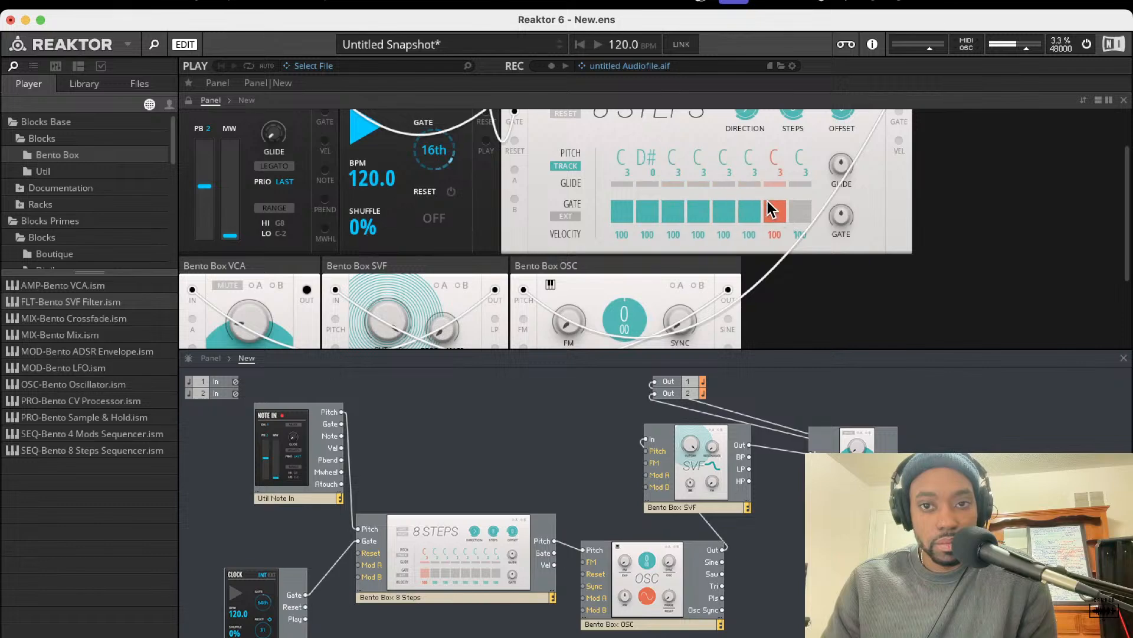
Set the pitch of step 5 to A3, and turn off the gates for steps 1, 3, 4 and 6.
drag(719, 160, 724, 134)
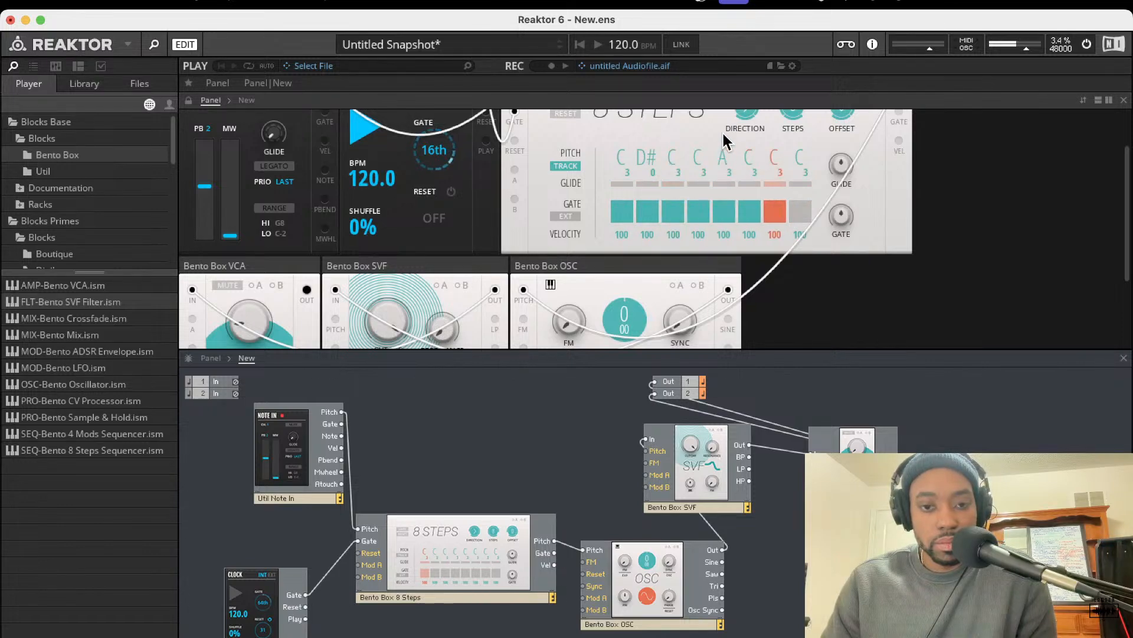
click(698, 213)
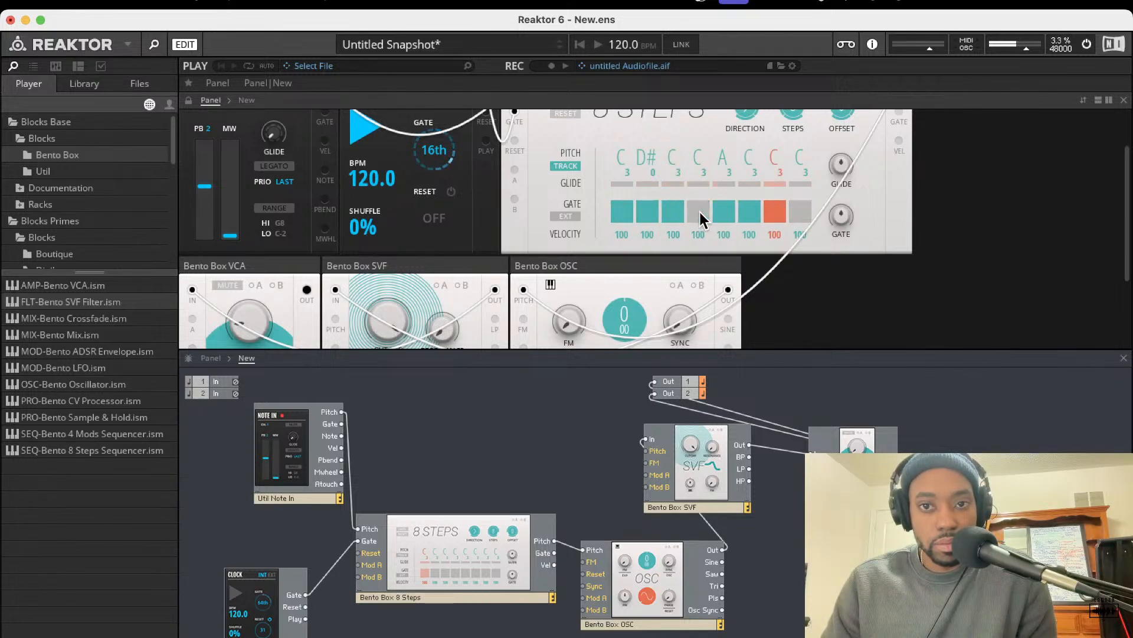
click(655, 218)
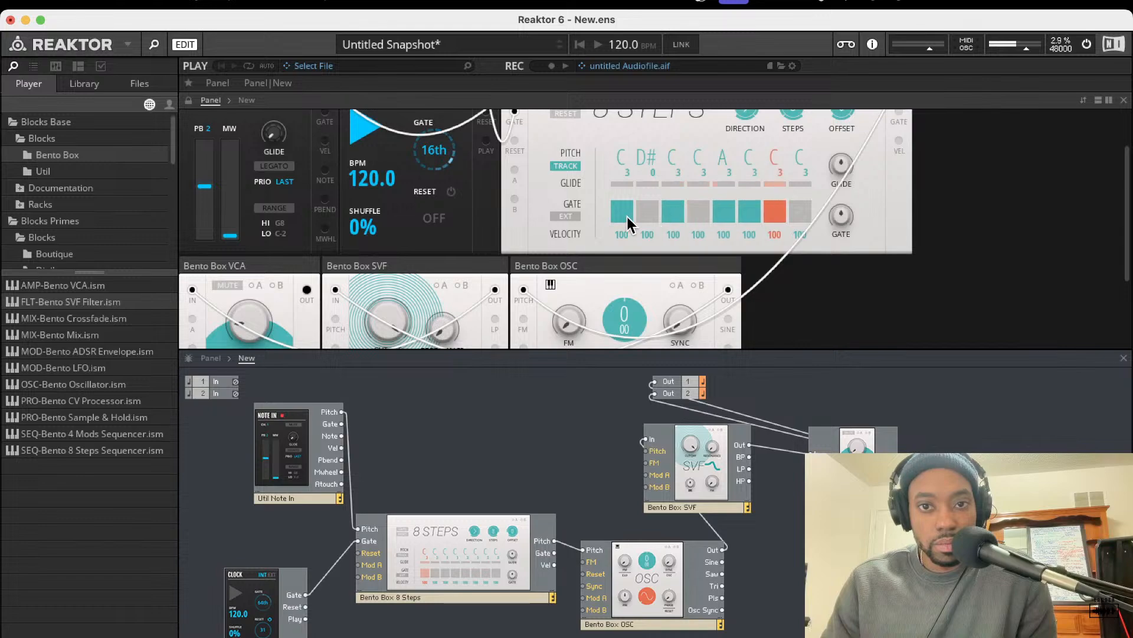
click(642, 216)
click(624, 213)
click(686, 212)
click(749, 213)
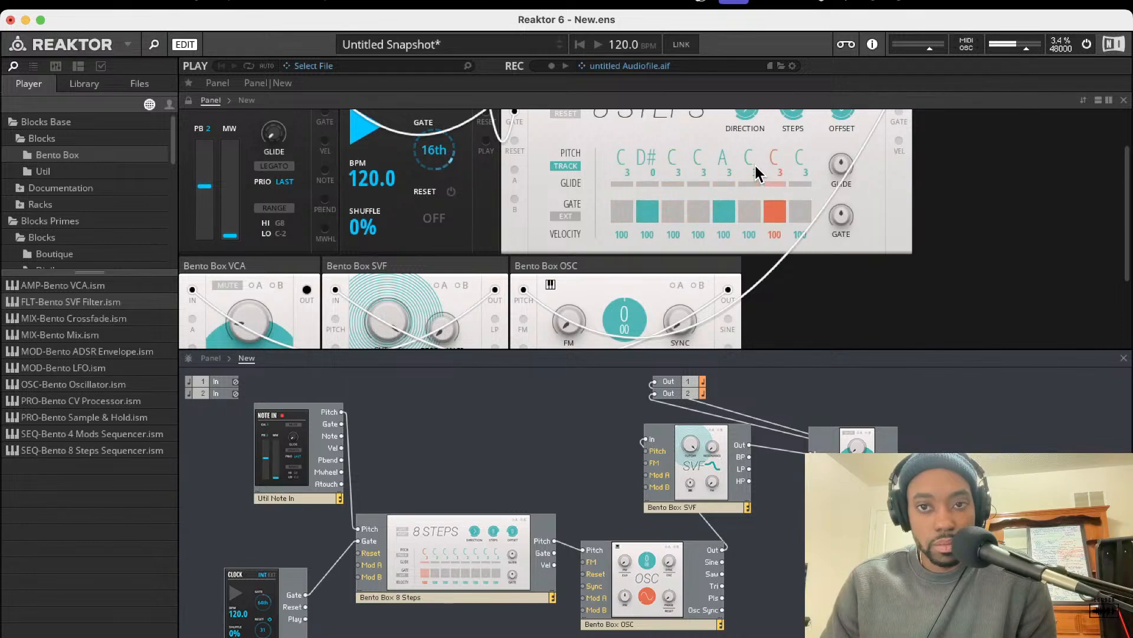
Lower the pitch of step 5 to F1 and the pitch of step 7 to C1.
drag(724, 170, 739, 248)
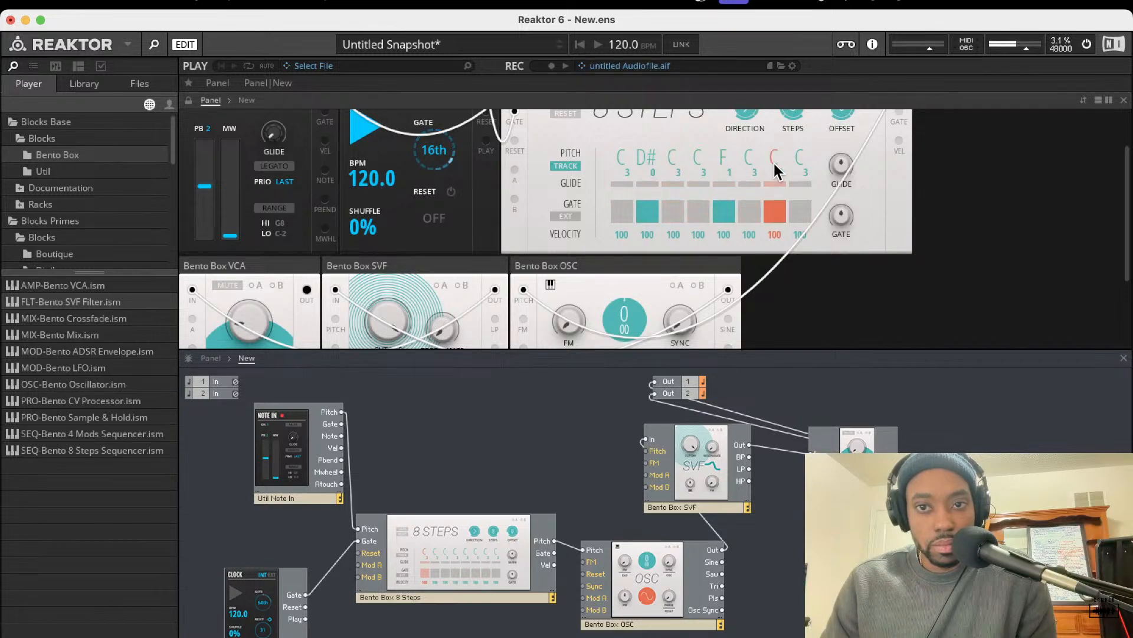
drag(774, 160, 782, 246)
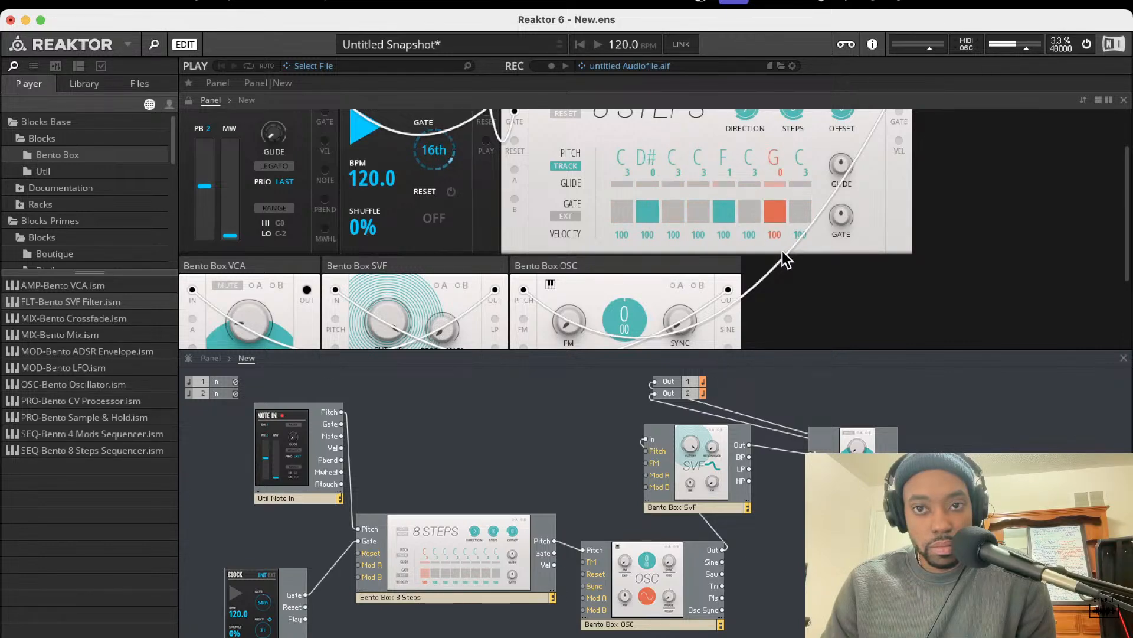
drag(781, 248, 779, 242)
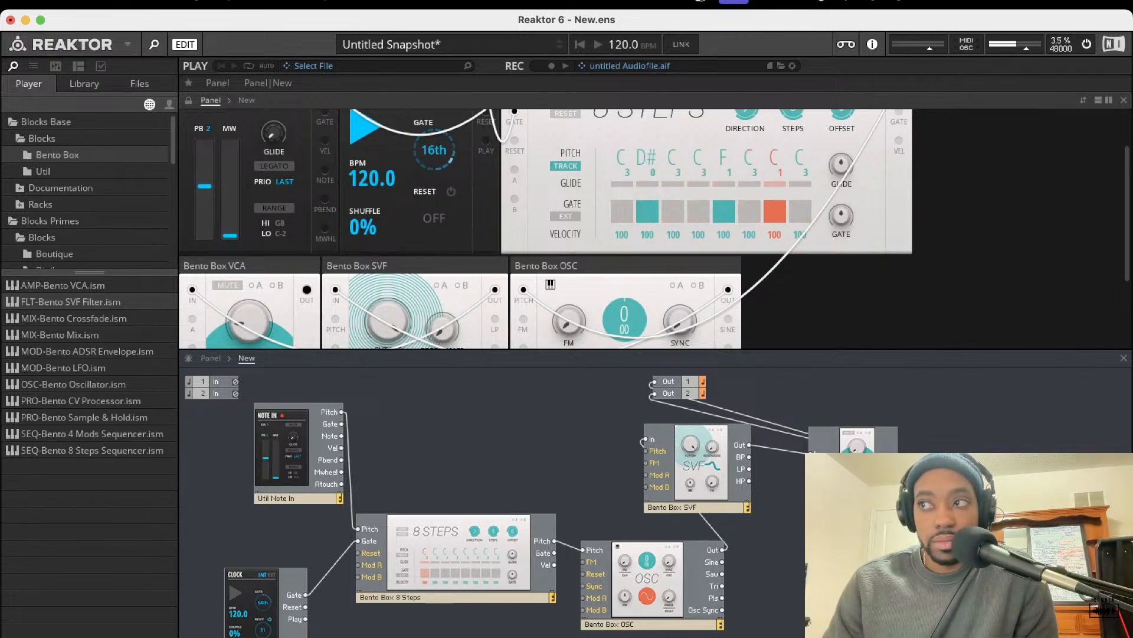
Add a Bento LFO block to the structure and connect its output to the Mod B input of the 8 Steps sequencer.
scroll(373, 252, down, 3)
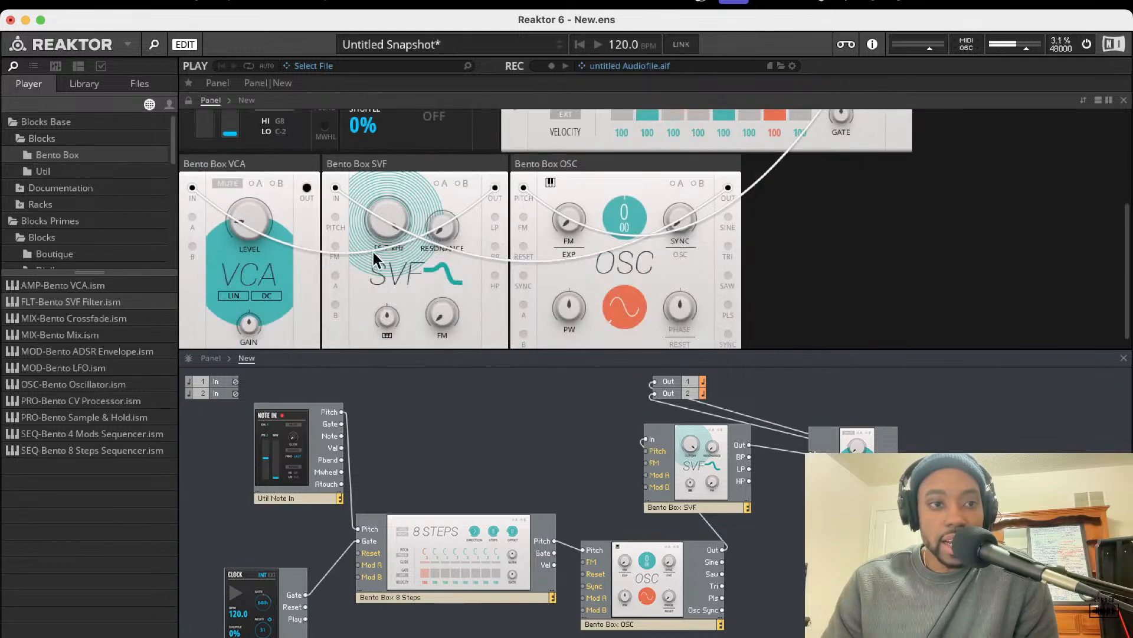
click(66, 176)
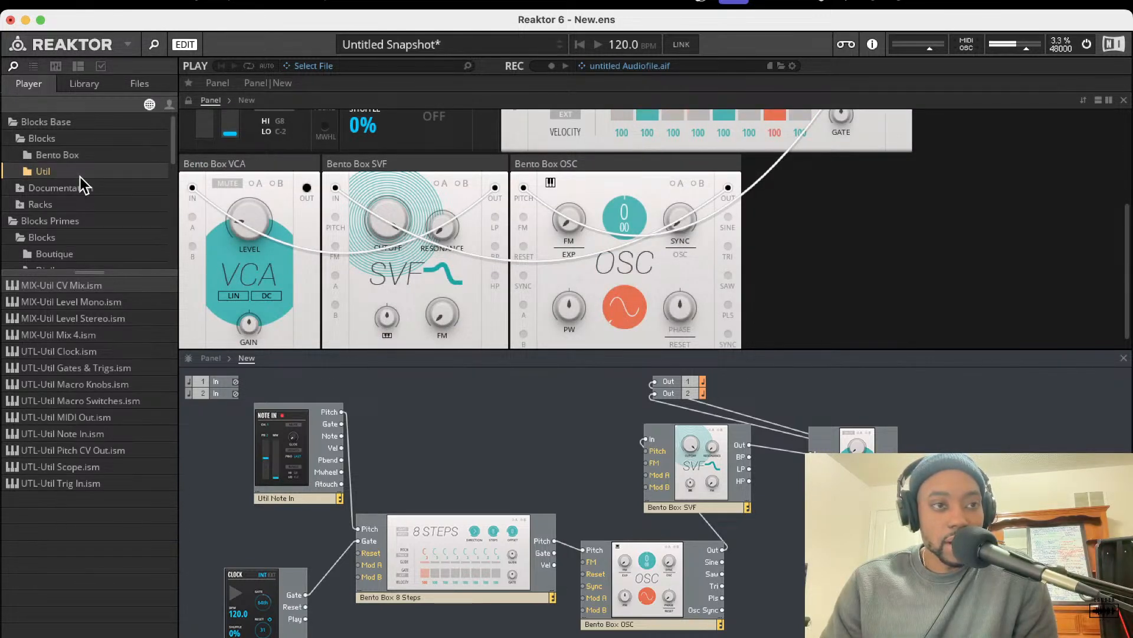
click(64, 155)
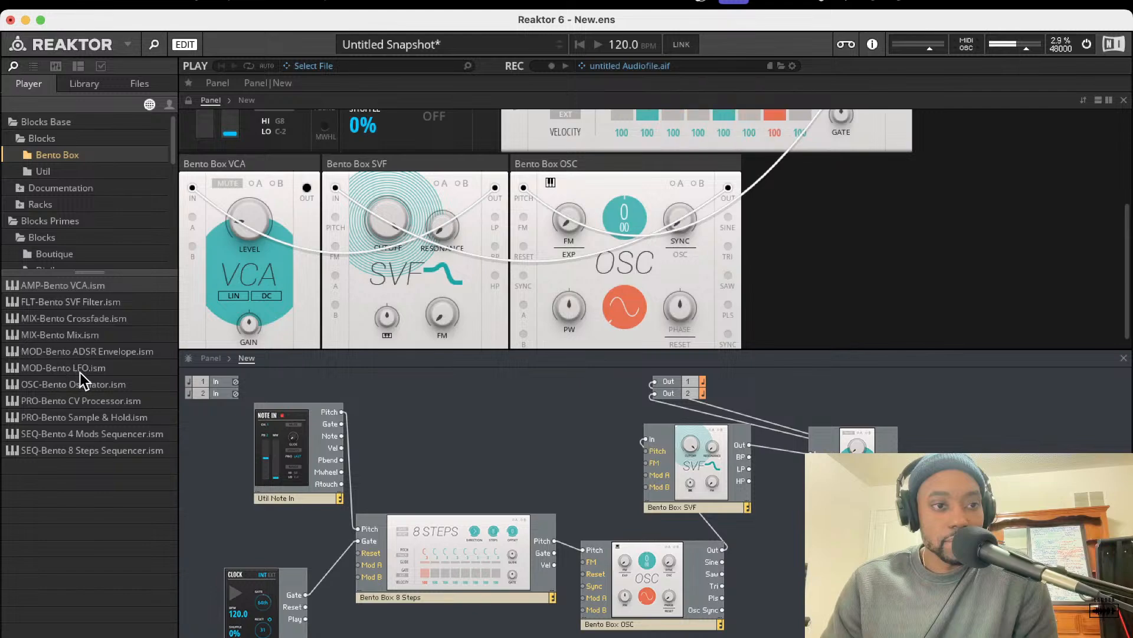
drag(80, 373, 353, 546)
scroll(556, 569, down, 1)
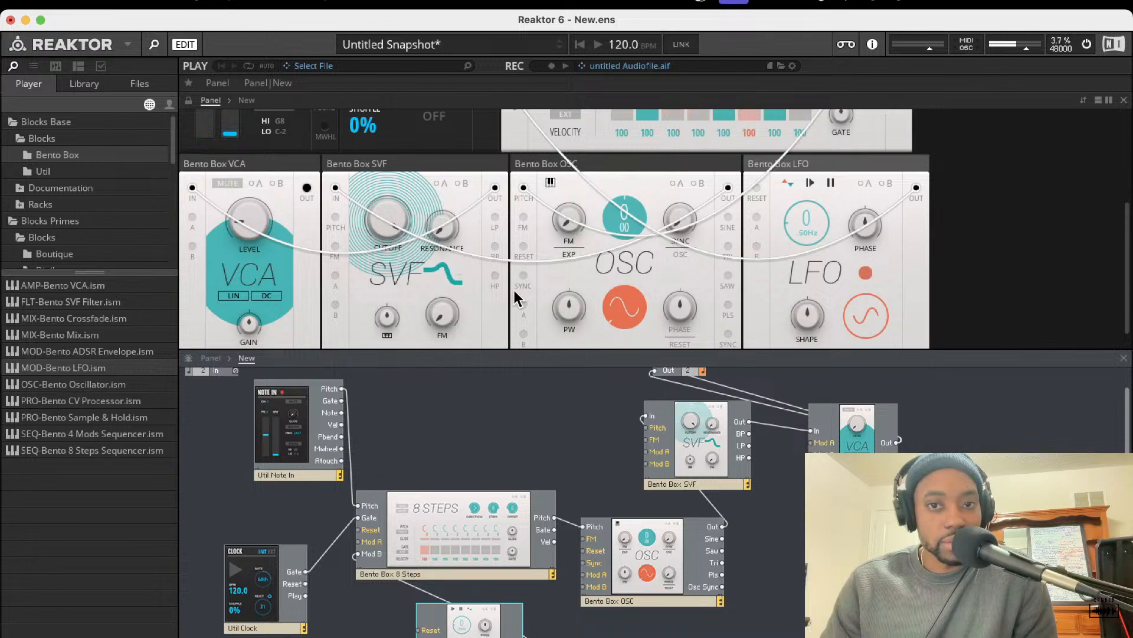
Set the rate of the Bento Box LFO to 15.29 Hz.
scroll(512, 288, down, 1)
scroll(513, 289, up, 1)
drag(787, 235, 786, 167)
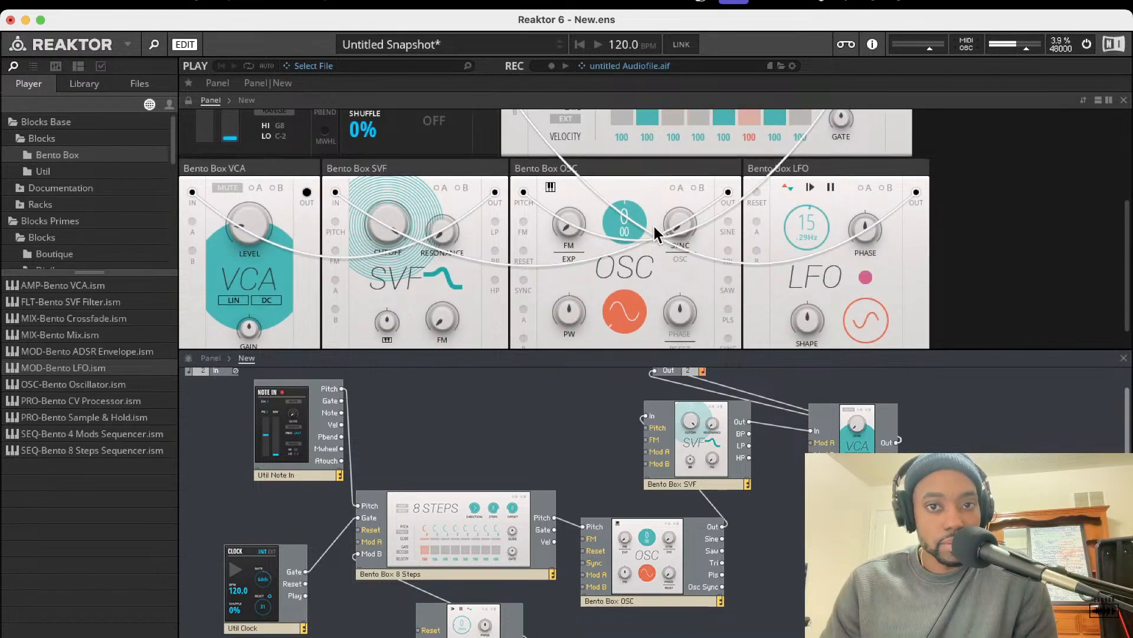
Show the modulation B amounts on the 8 Steps sequencer and apply modulation B to its Steps control.
scroll(652, 232, up, 3)
scroll(649, 232, up, 3)
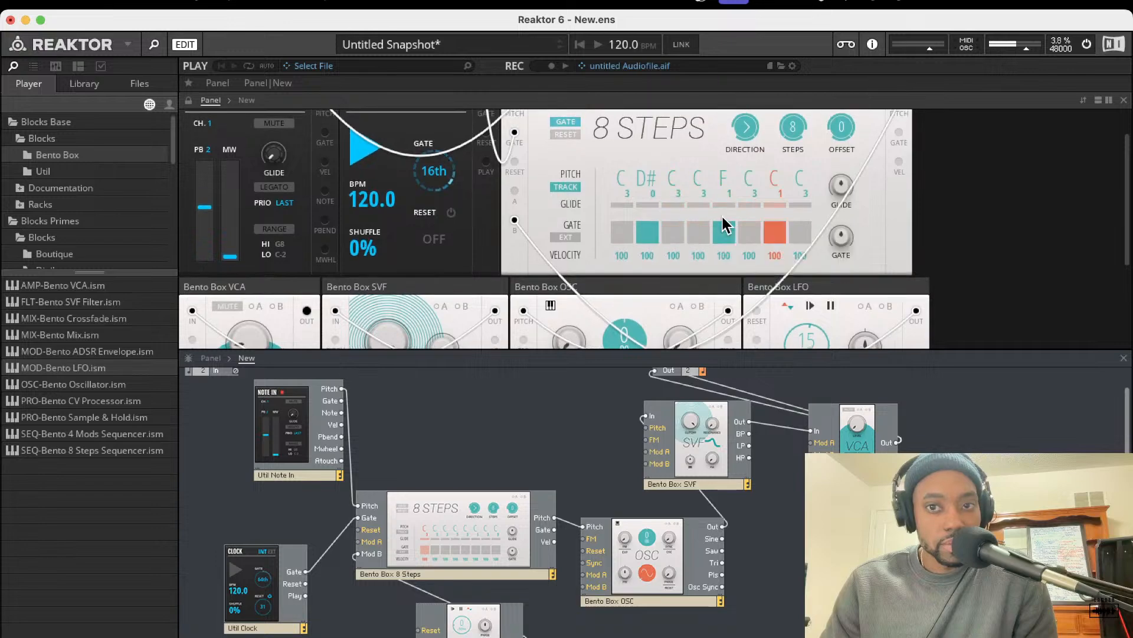
click(863, 138)
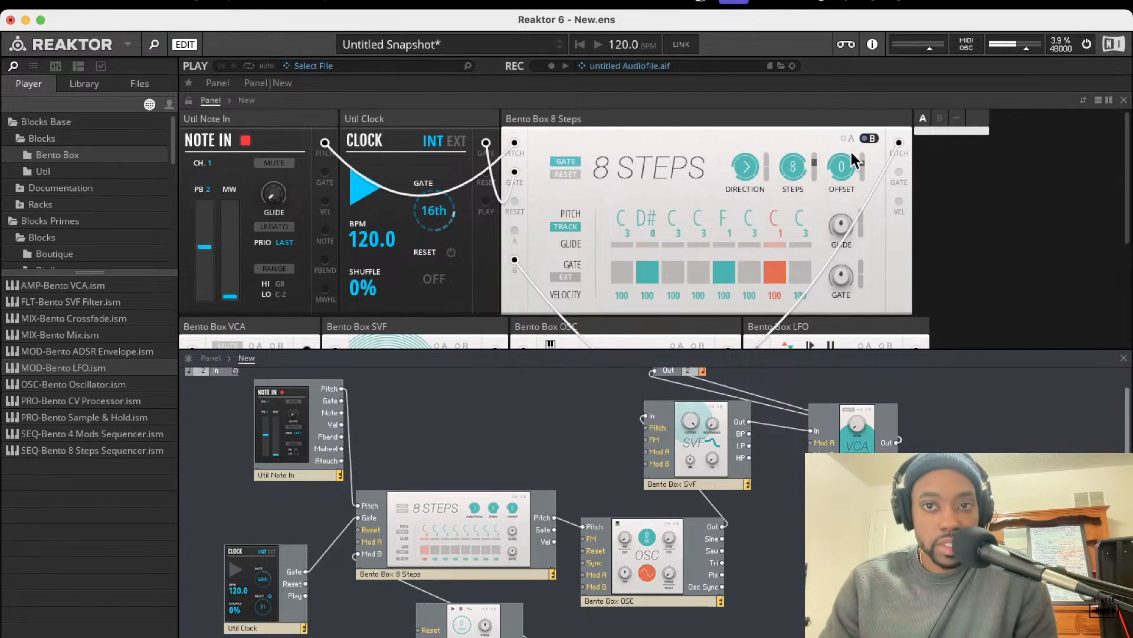
Connect the LFO output to the Mod A input of the Bento Box OSC.
scroll(664, 449, down, 1)
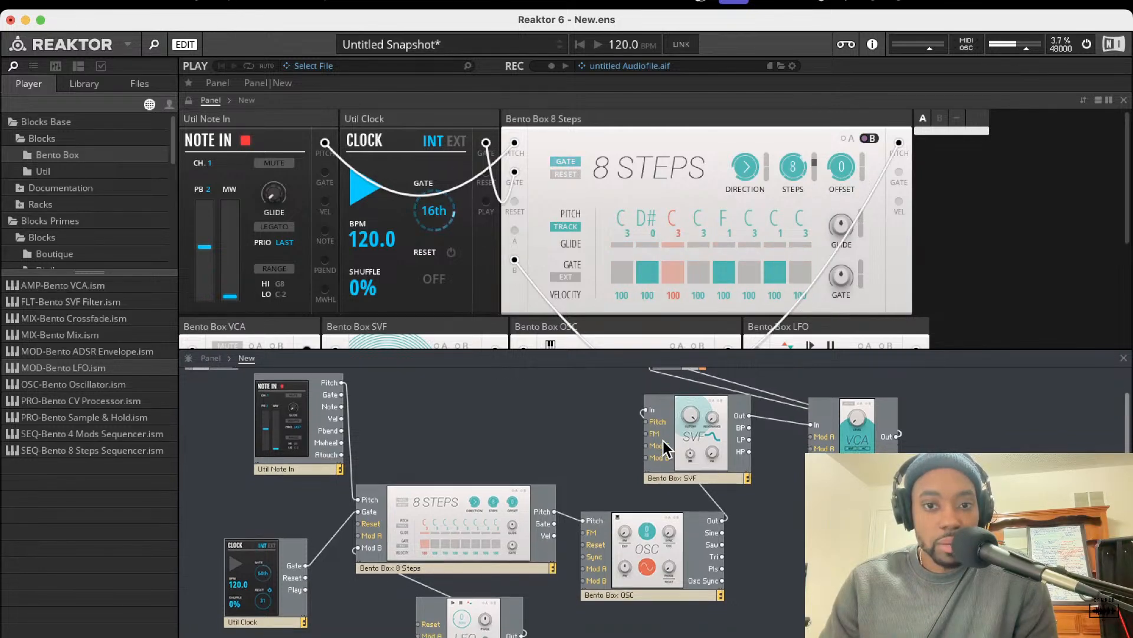
scroll(656, 486, down, 1)
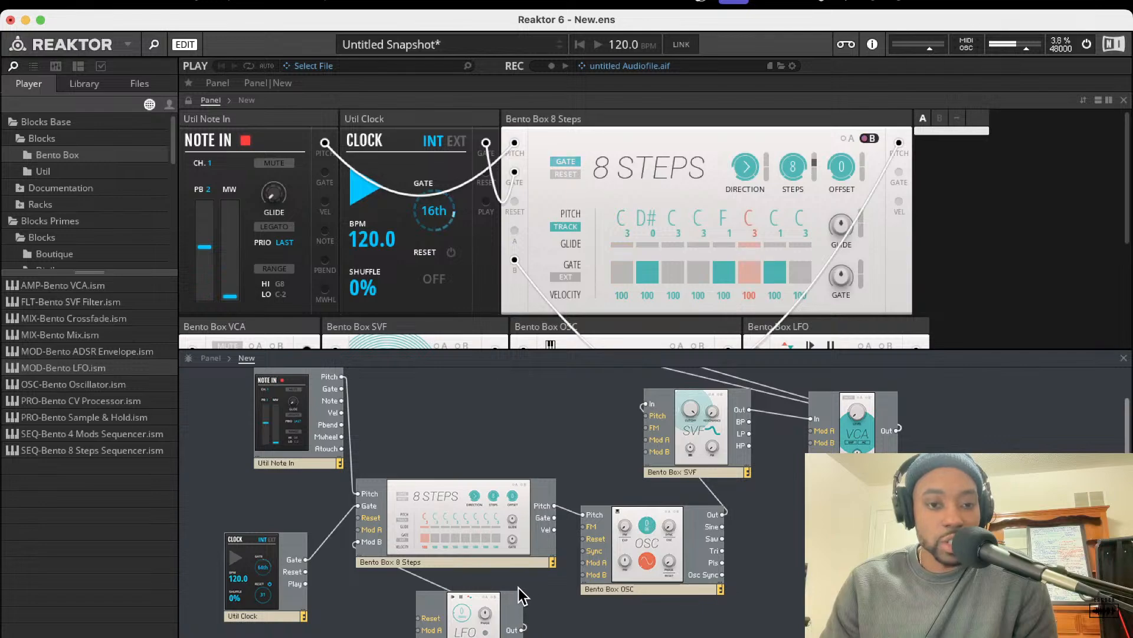
drag(466, 629, 595, 563)
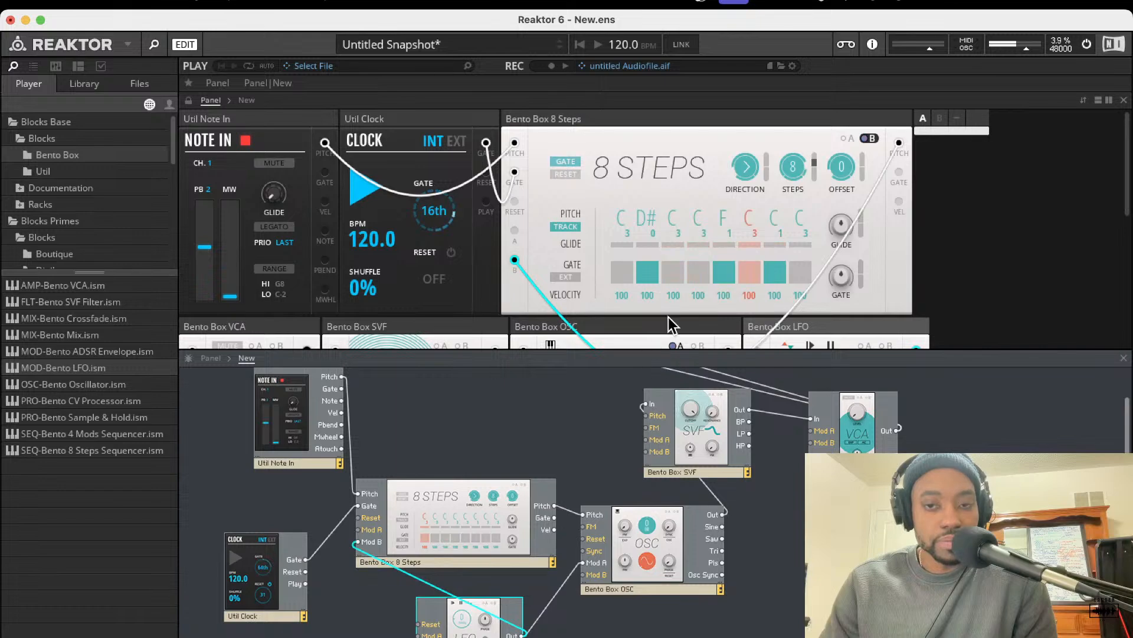
Apply modulation A to the pitch and waveform controls of the Bento Box OSC, and set its pitch to 10.00.
scroll(701, 273, down, 5)
scroll(701, 280, up, 3)
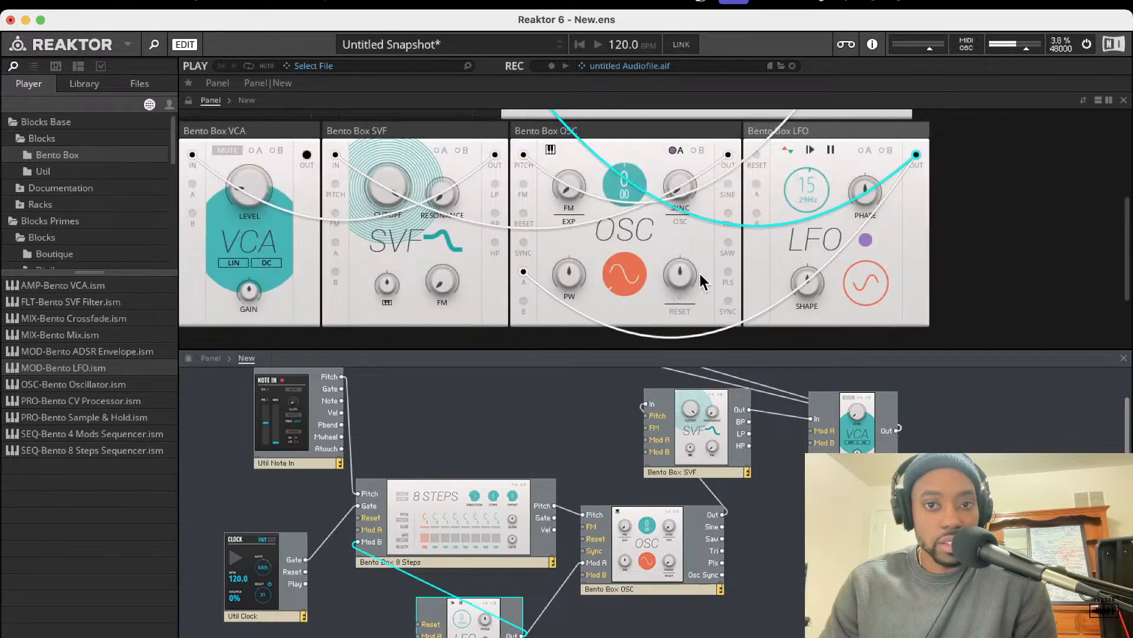
click(682, 151)
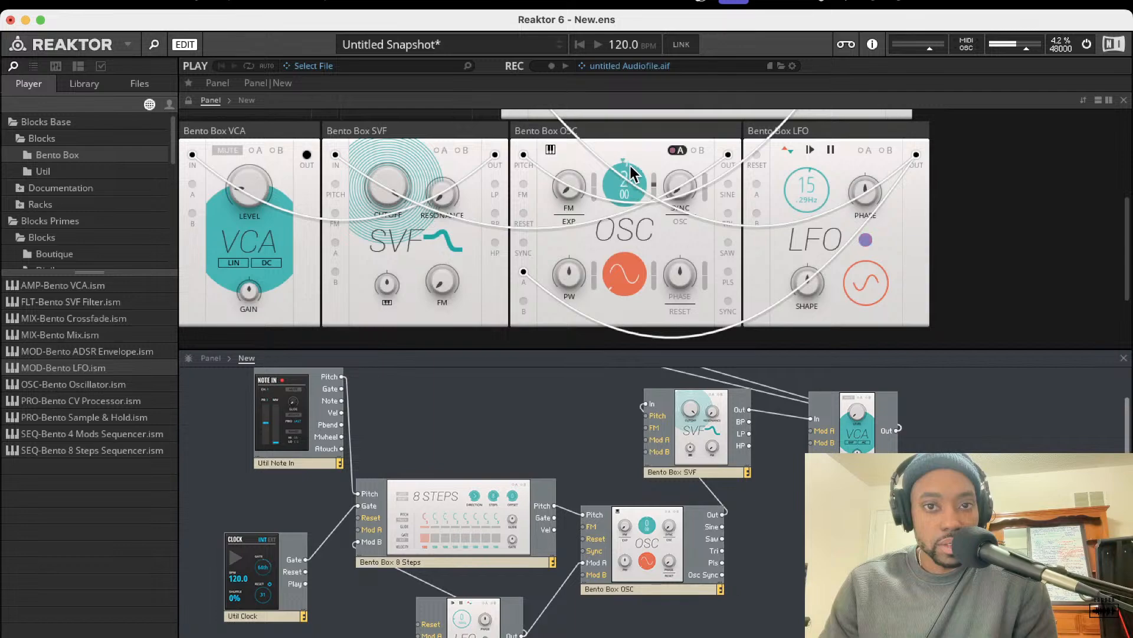
drag(631, 155, 633, 96)
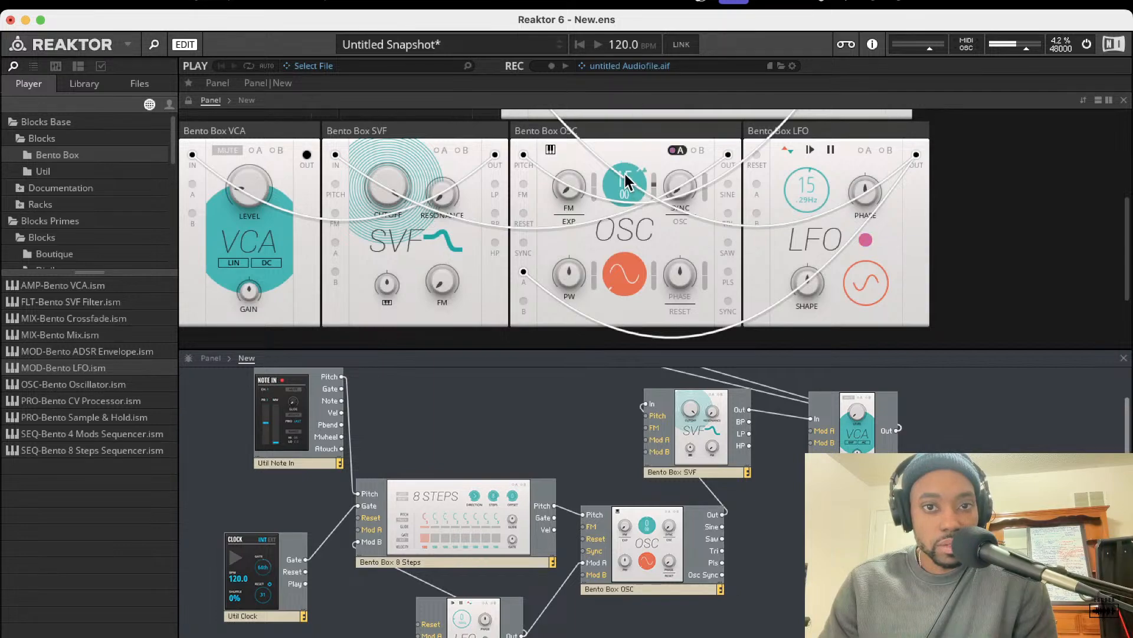
drag(627, 180, 644, 275)
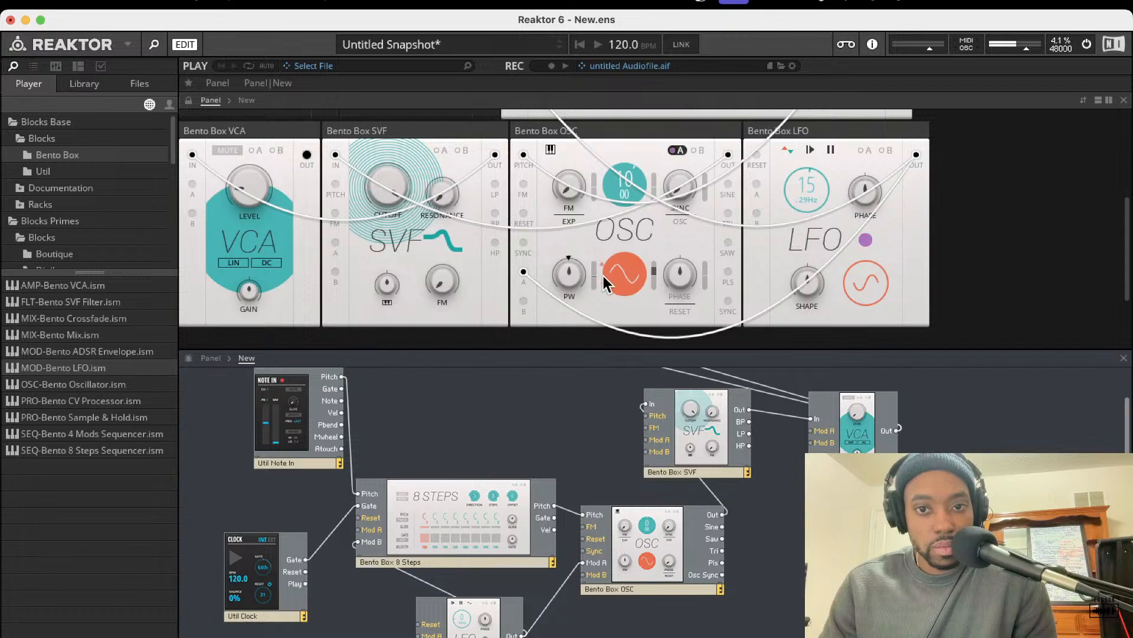
Lower the rate of the Bento Box LFO to 4.48 Hz.
scroll(680, 174, up, 5)
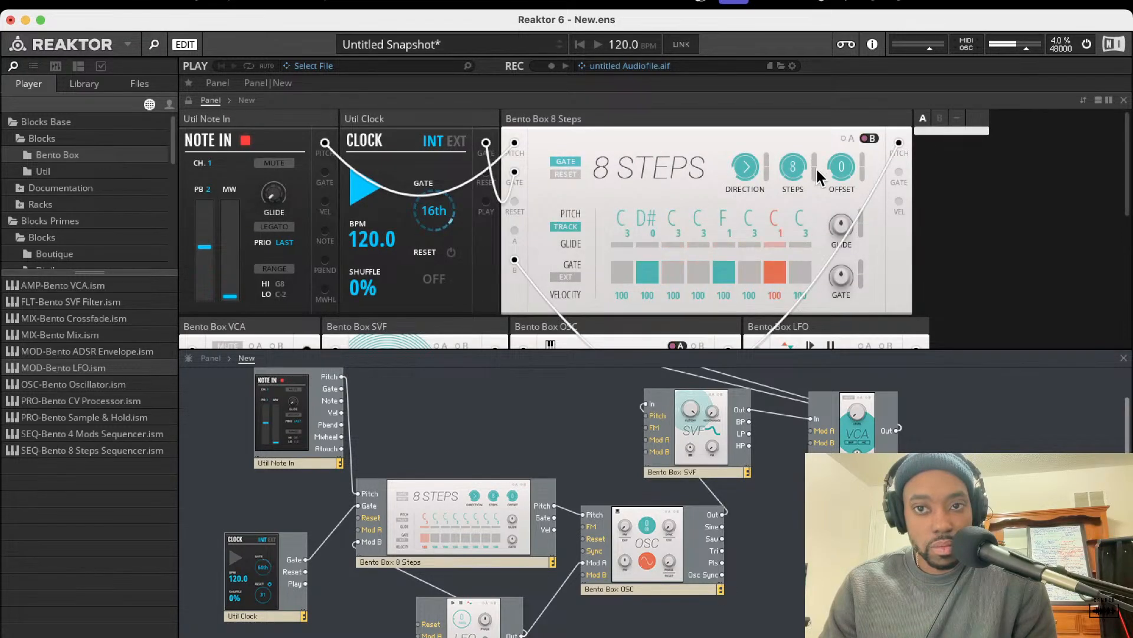
scroll(716, 265, down, 5)
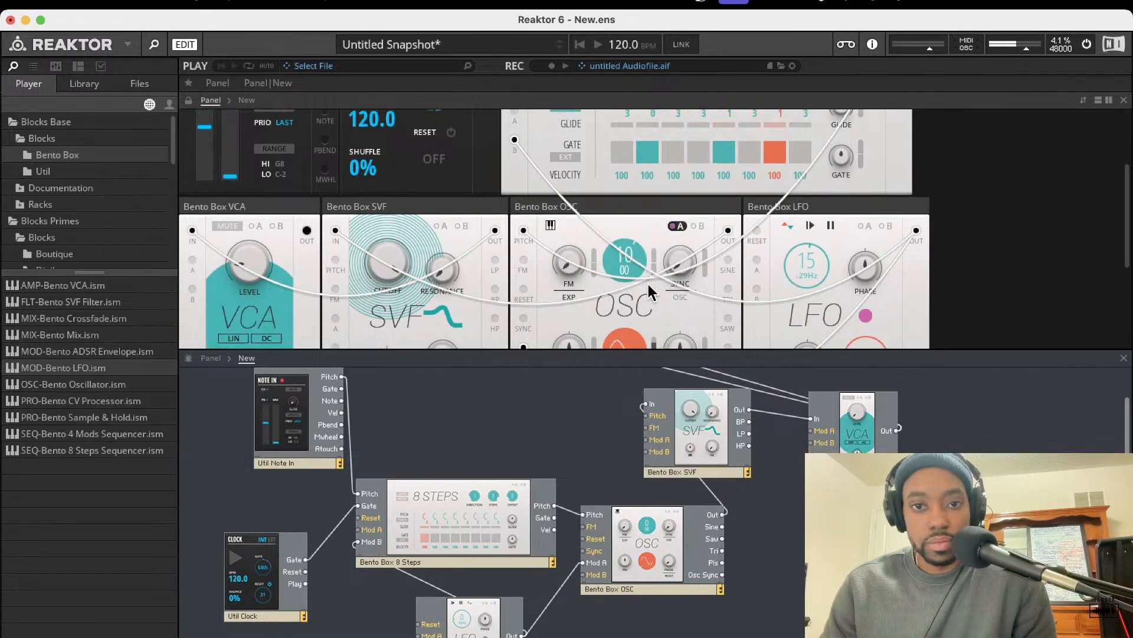
scroll(647, 282, down, 3)
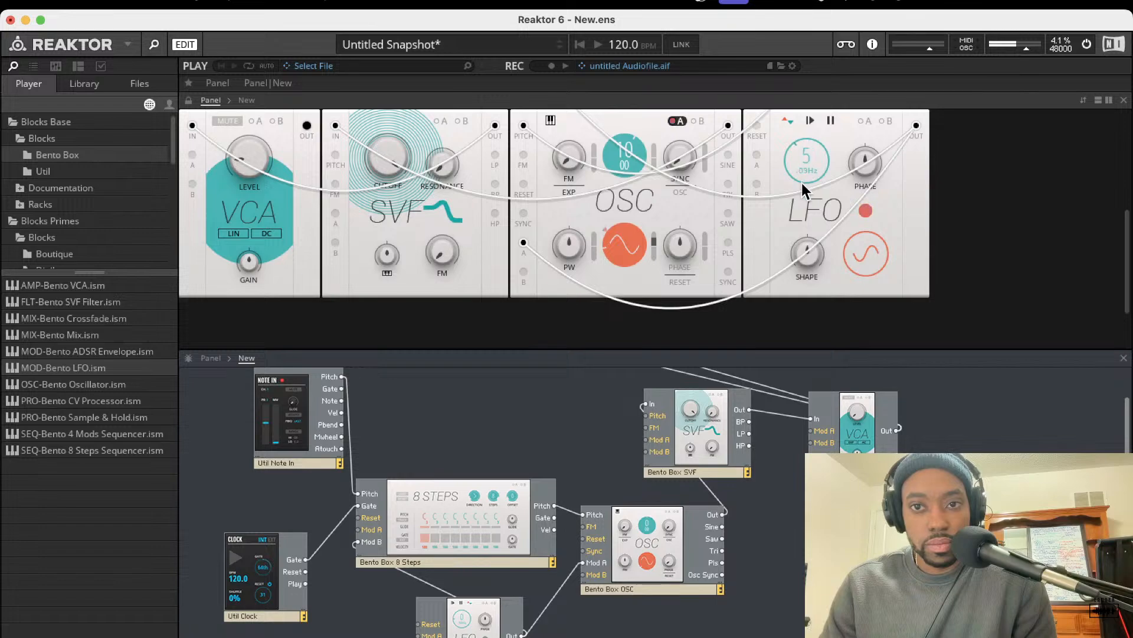
drag(802, 183, 803, 188)
Adjust the Cutoff and Resonance of the Bento Box SVF filter.
scroll(704, 197, up, 3)
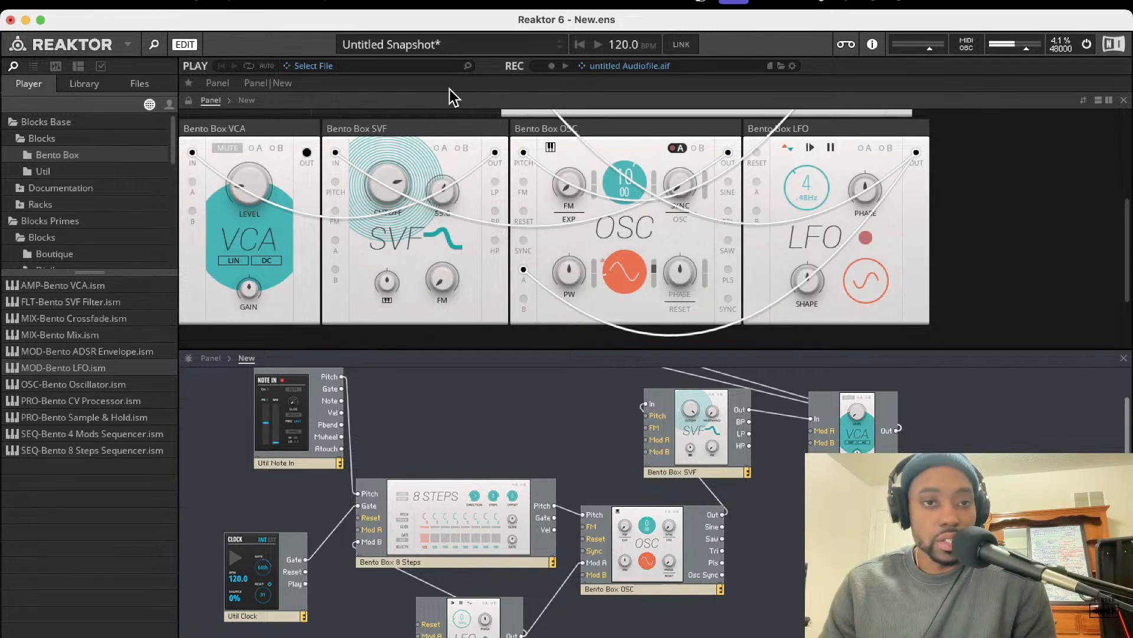
drag(455, 198, 451, 234)
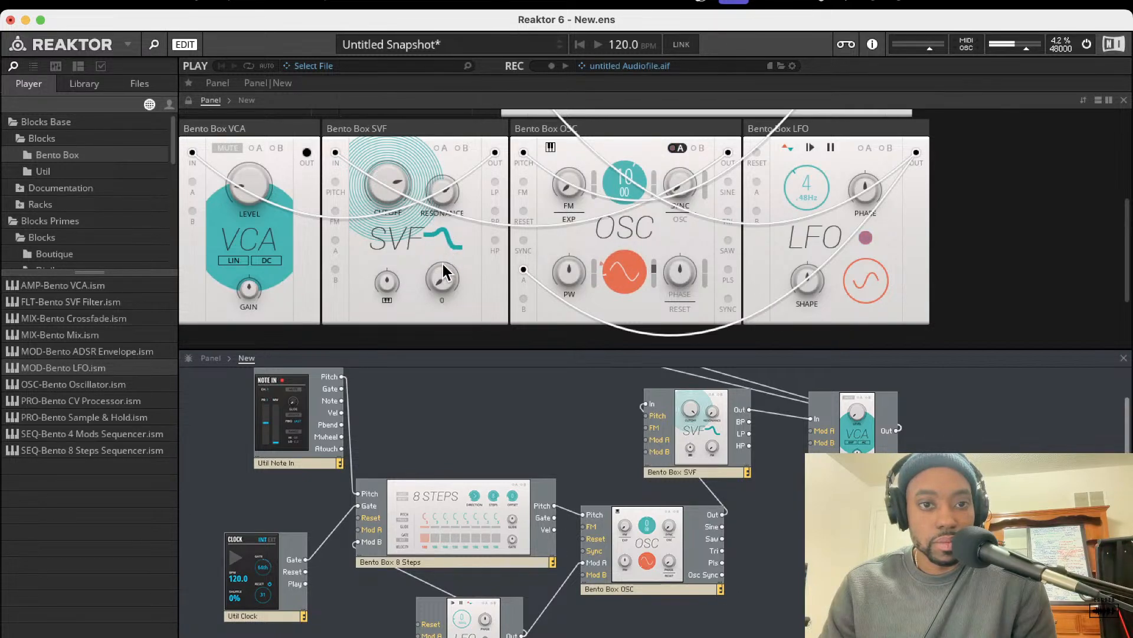
Set the keyboard tracking of the Bento Box SVF filter to 54 and turn on its modulation A assignment.
mouse_move(442, 263)
mouse_down()
mouse_move(440, 86)
mouse_move(449, 263)
mouse_up()
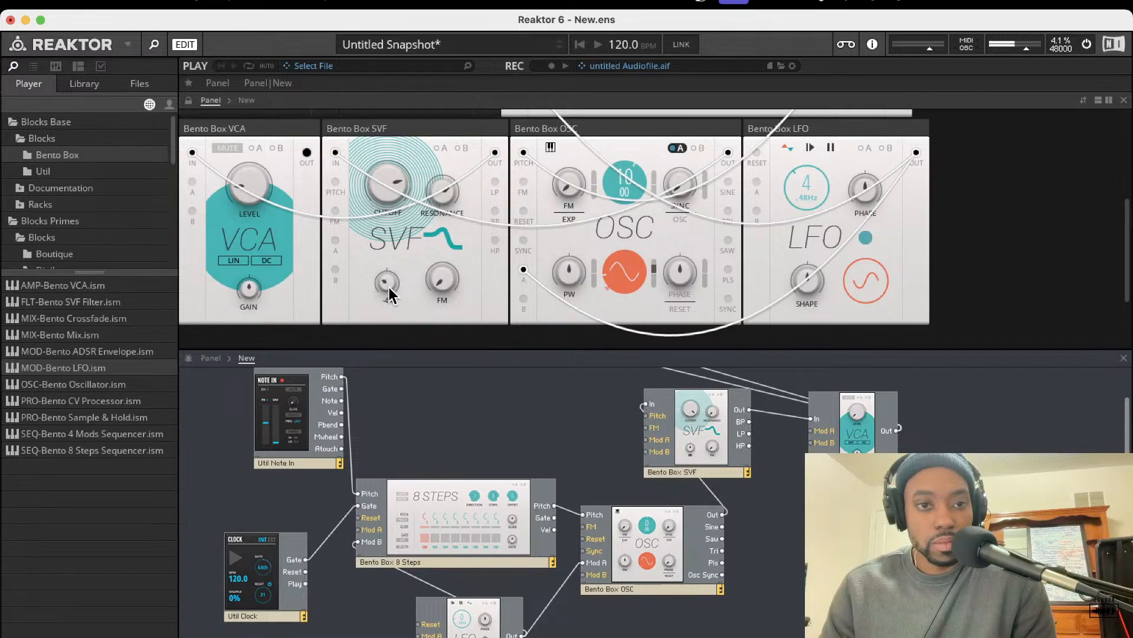
drag(389, 287, 400, 157)
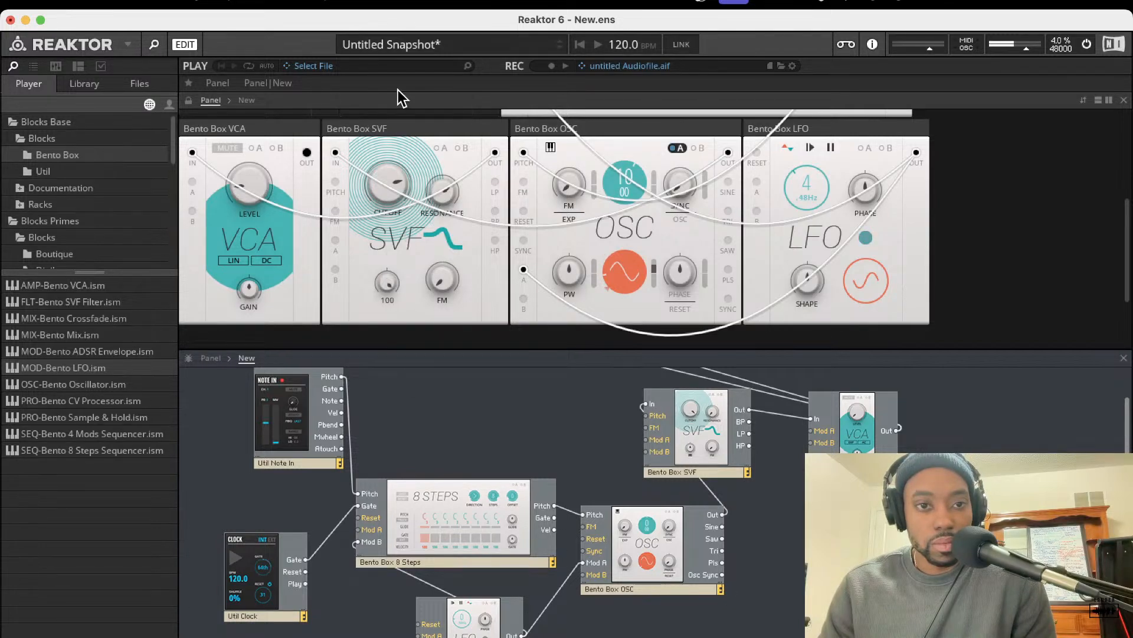
drag(397, 89, 412, 138)
click(442, 148)
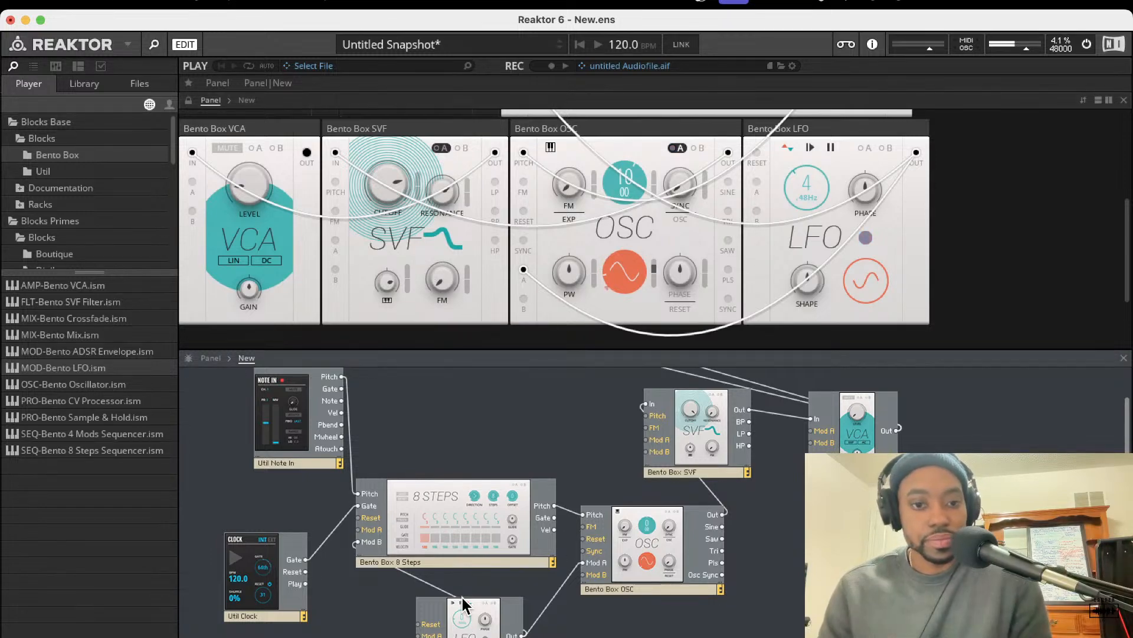
click(472, 617)
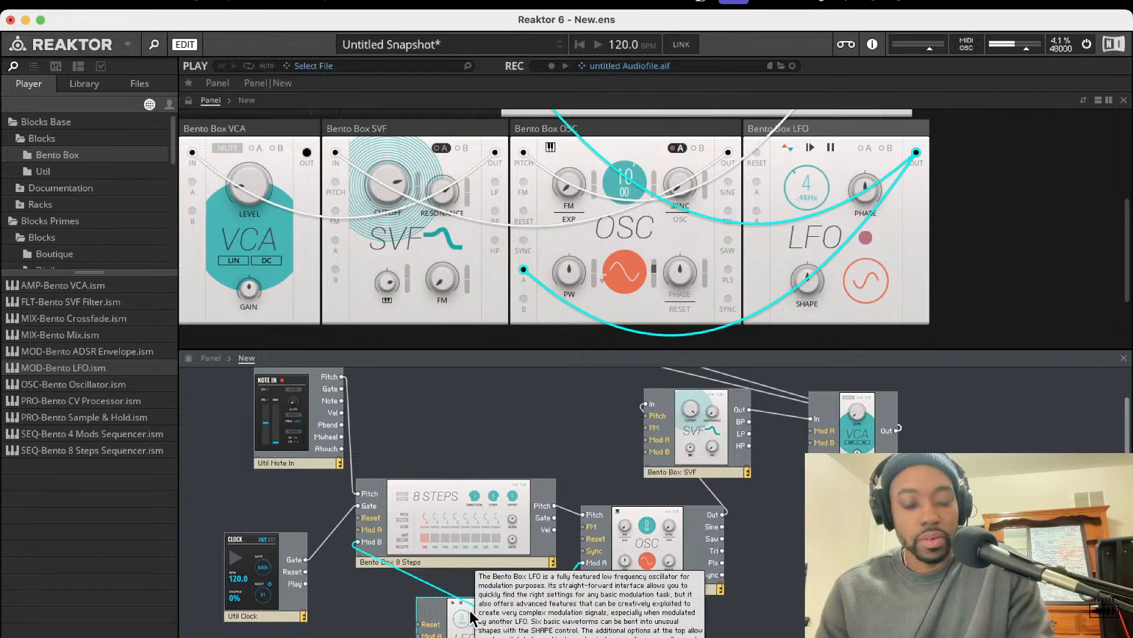
key(super+d)
drag(452, 623, 574, 616)
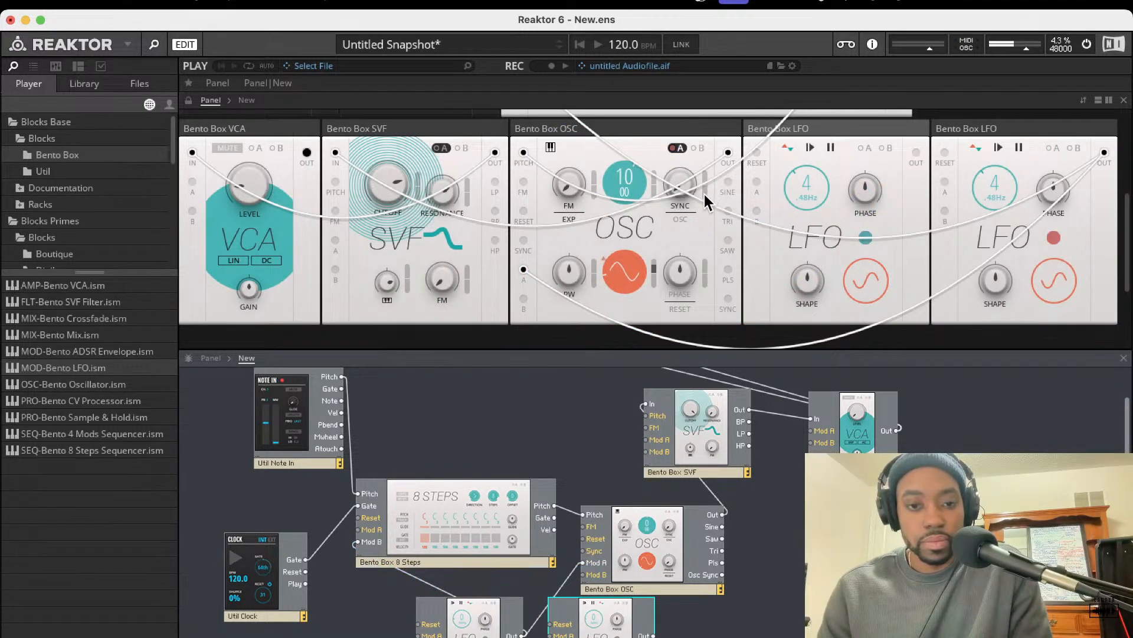
key(Delete)
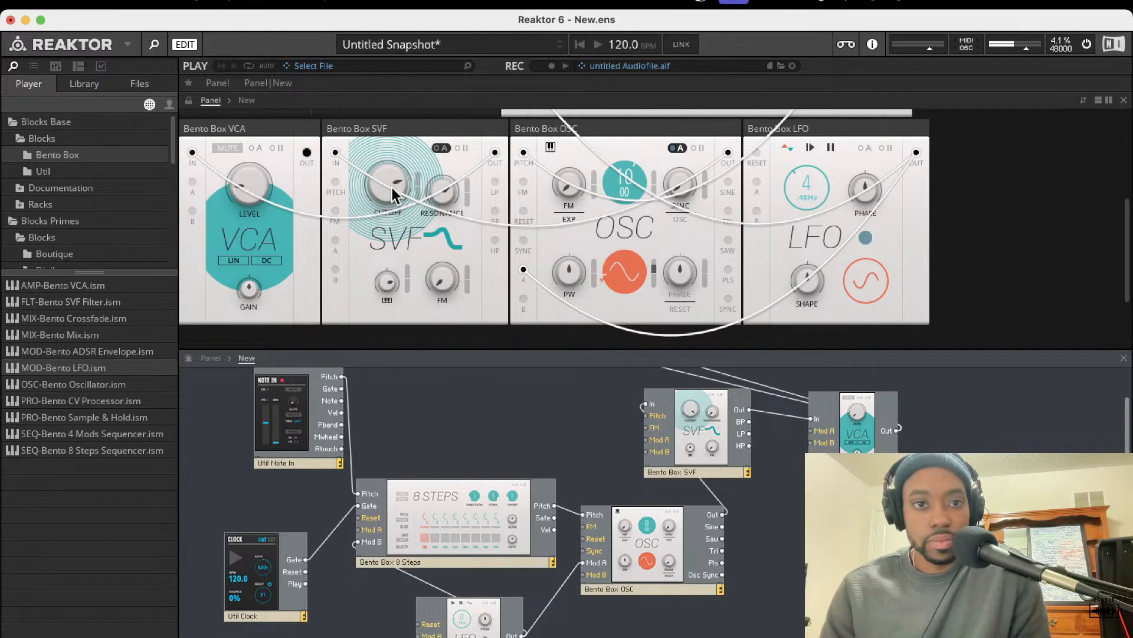
Apply modulation A to the SVF cutoff, and connect a duplicate of the Bento Box LFO to the filter's Mod A input.
mouse_move(394, 190)
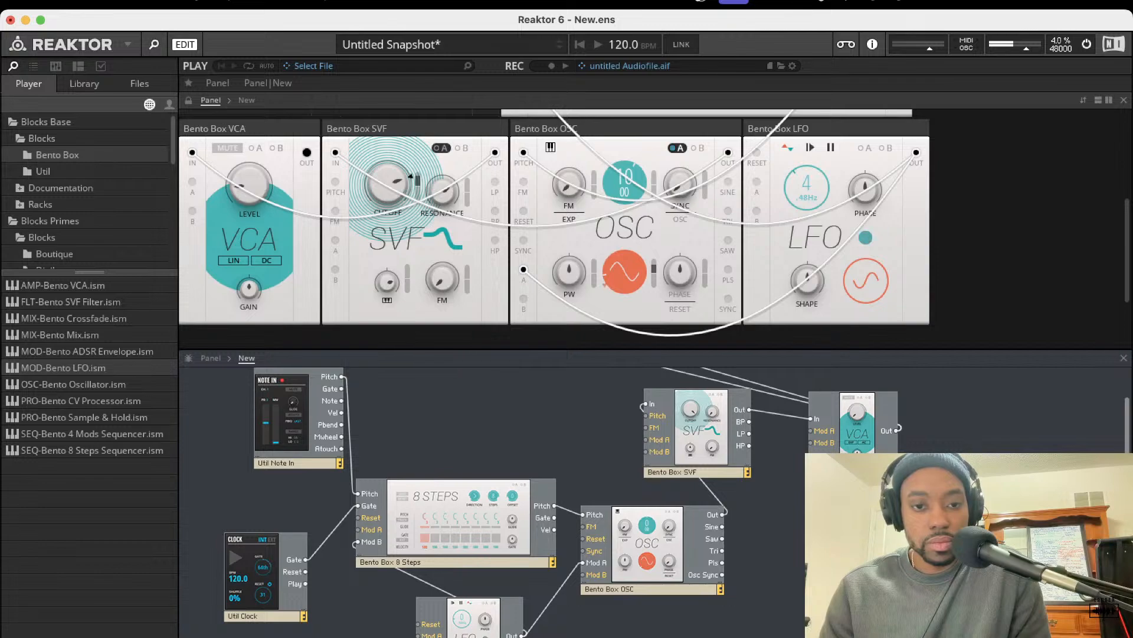
click(470, 633)
key(super+d)
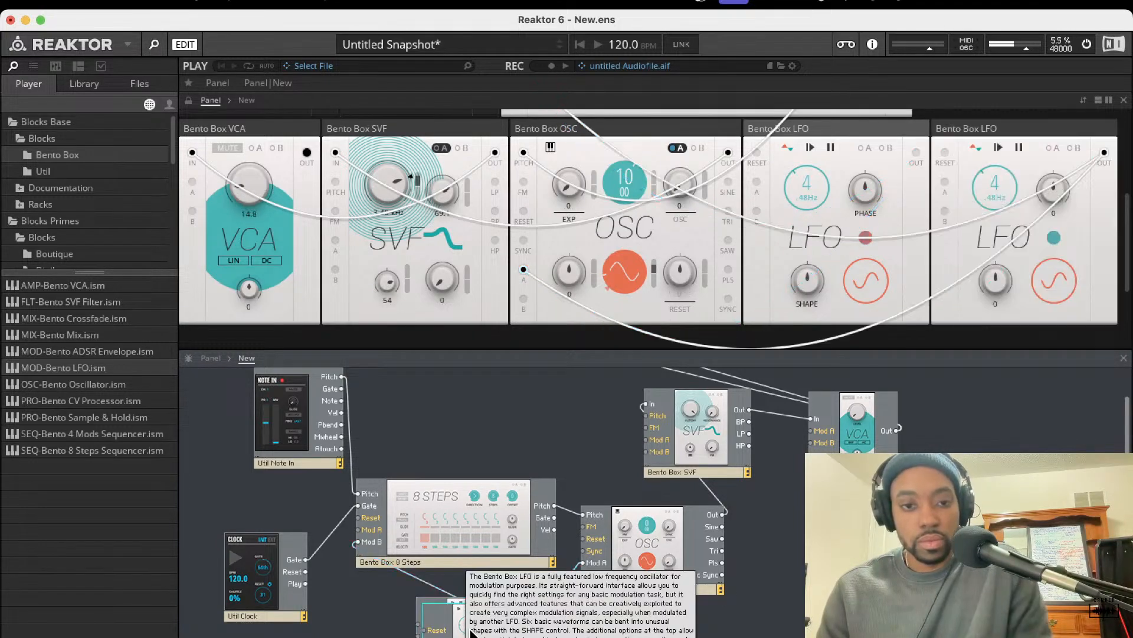
drag(472, 633, 646, 440)
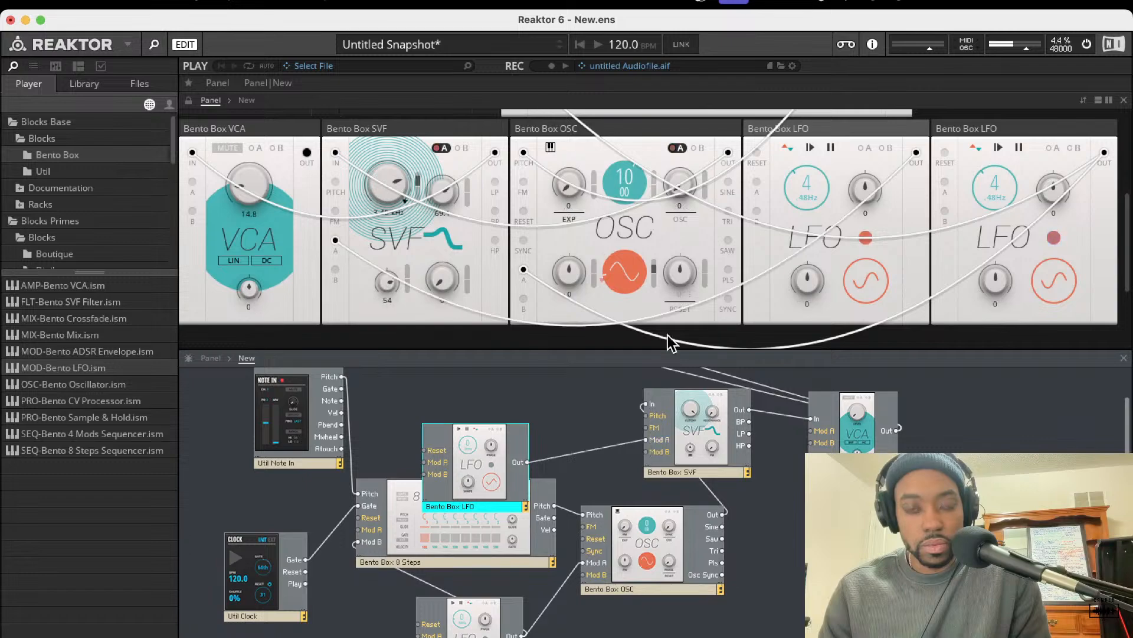
Raise the level of the Bento Box VCA and try adjusting the pitch of the Bento Box OSC.
scroll(704, 171, up, 5)
click(1086, 44)
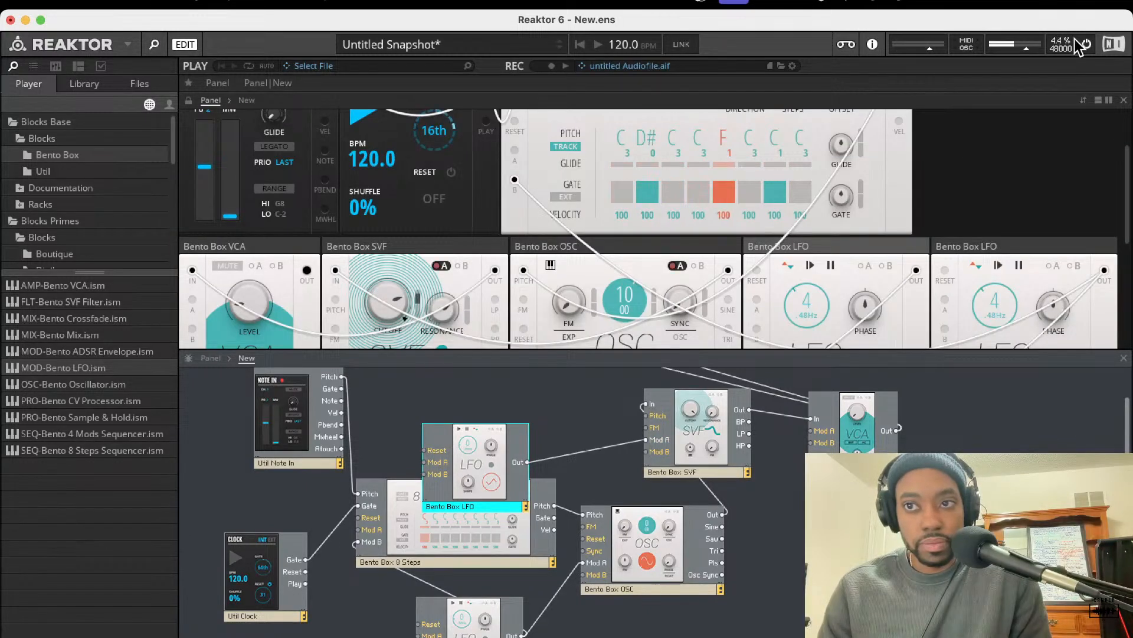
scroll(855, 180, up, 2)
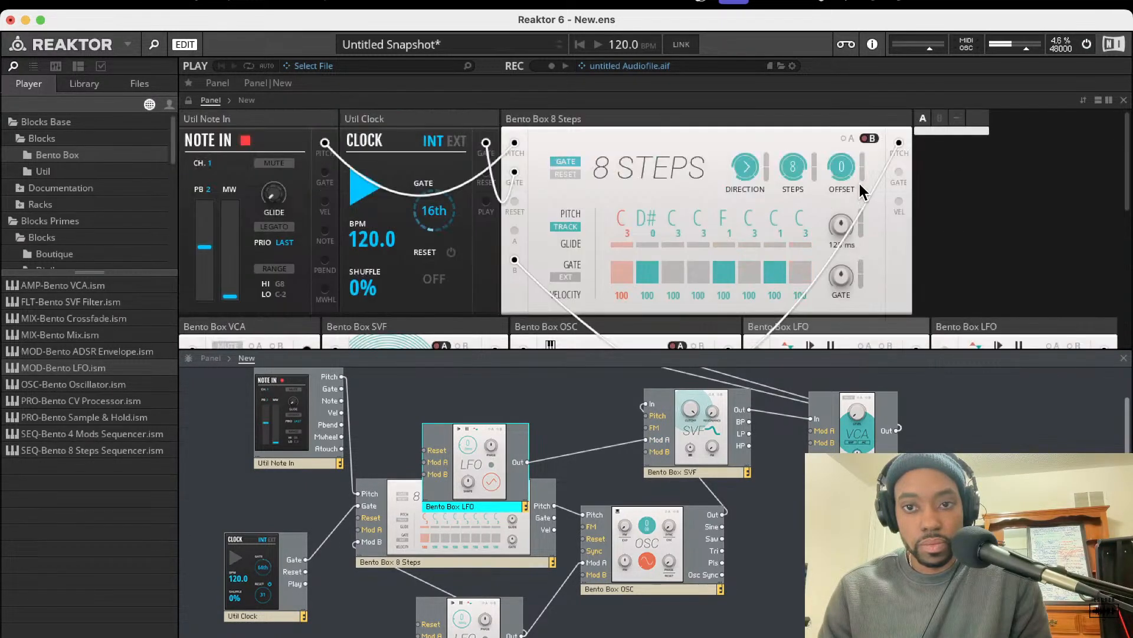
scroll(838, 189, down, 5)
scroll(827, 199, up, 3)
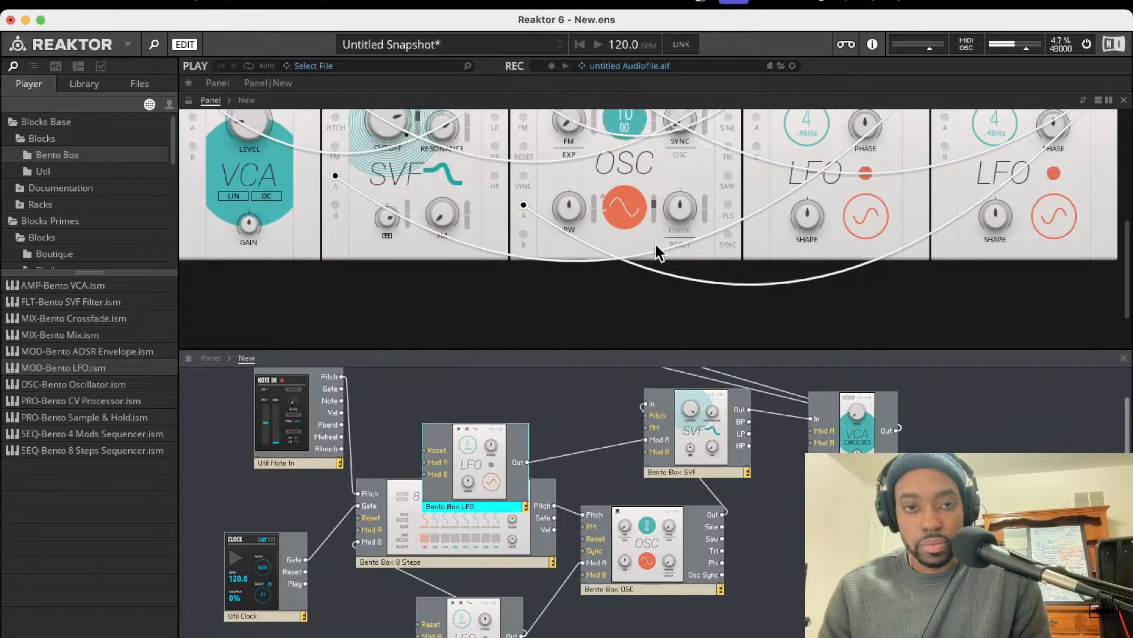
drag(260, 237, 243, 263)
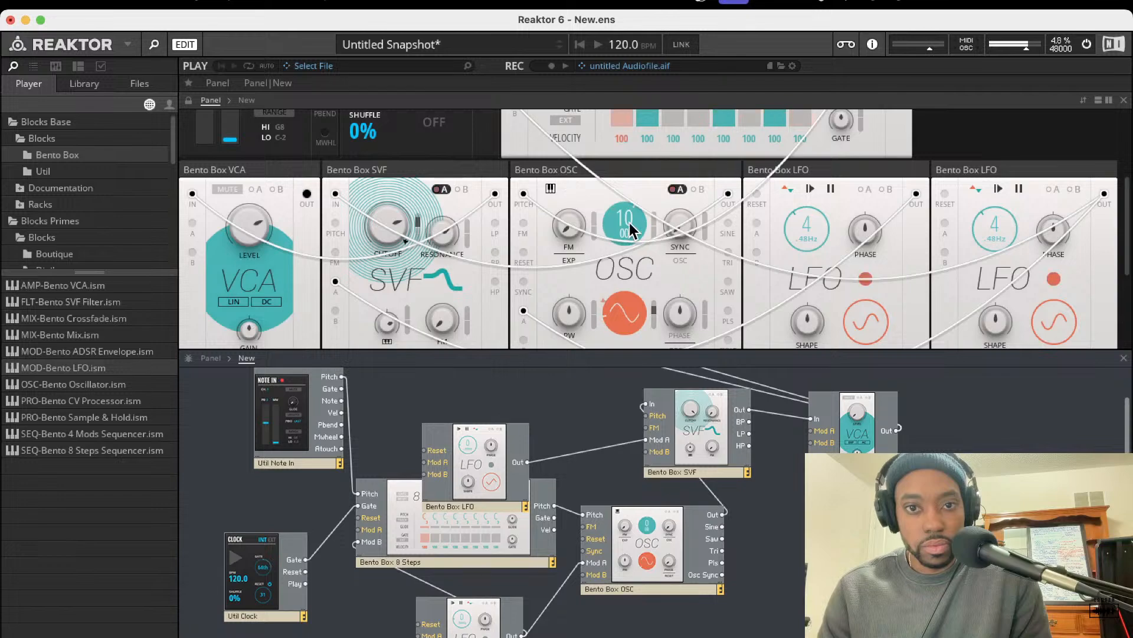
mouse_move(629, 222)
mouse_down()
mouse_move(622, 325)
mouse_move(612, 214)
mouse_up()
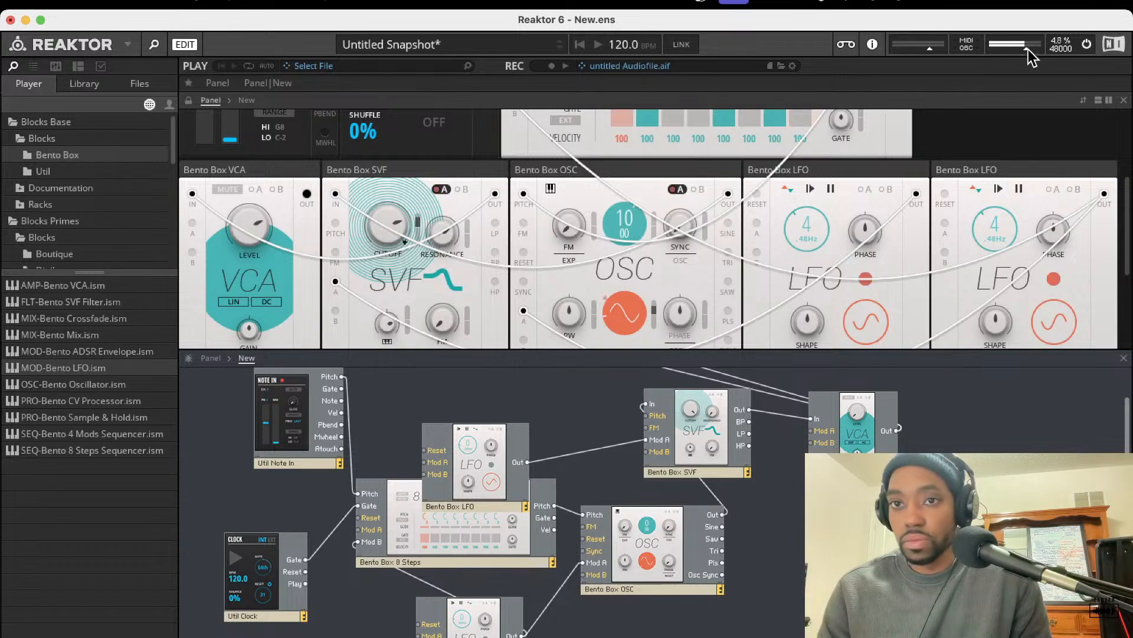
scroll(862, 254, down, 1)
scroll(861, 249, up, 1)
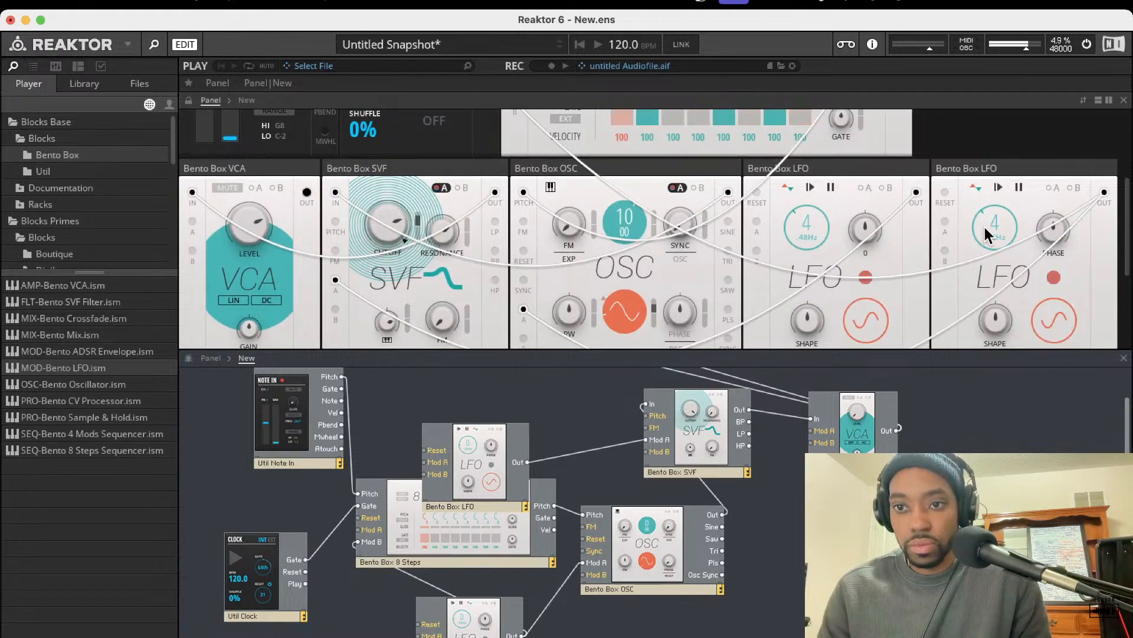
Move both LFO blocks below the sequencer and oscillator, and delete the LFO connected to the SVF filter.
drag(520, 434, 745, 623)
drag(493, 627, 455, 616)
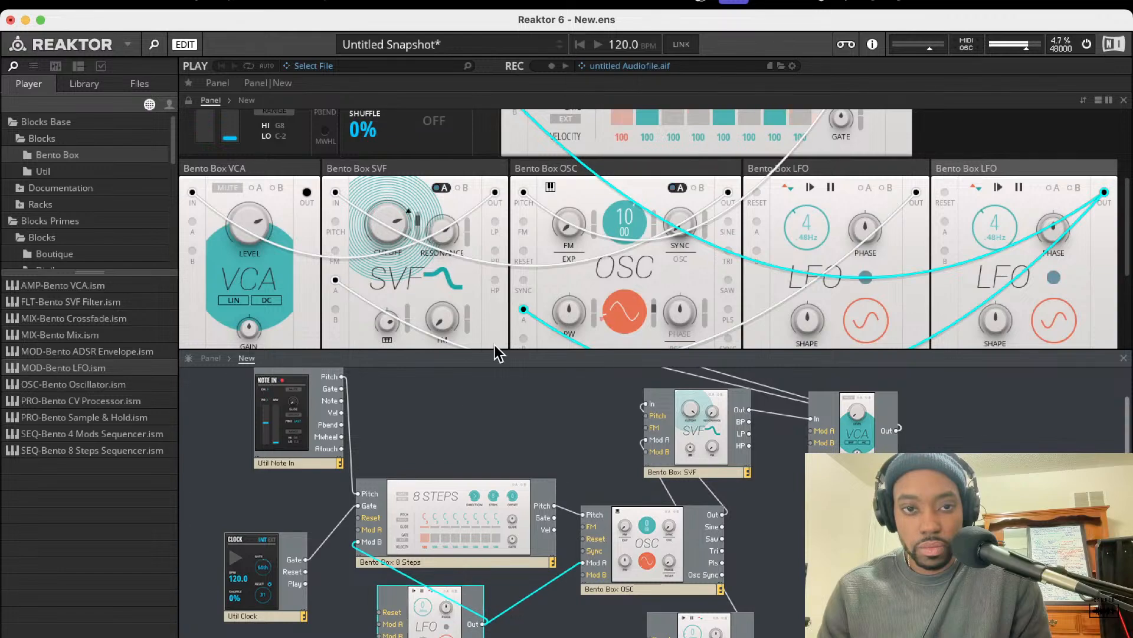
scroll(625, 233, up, 7)
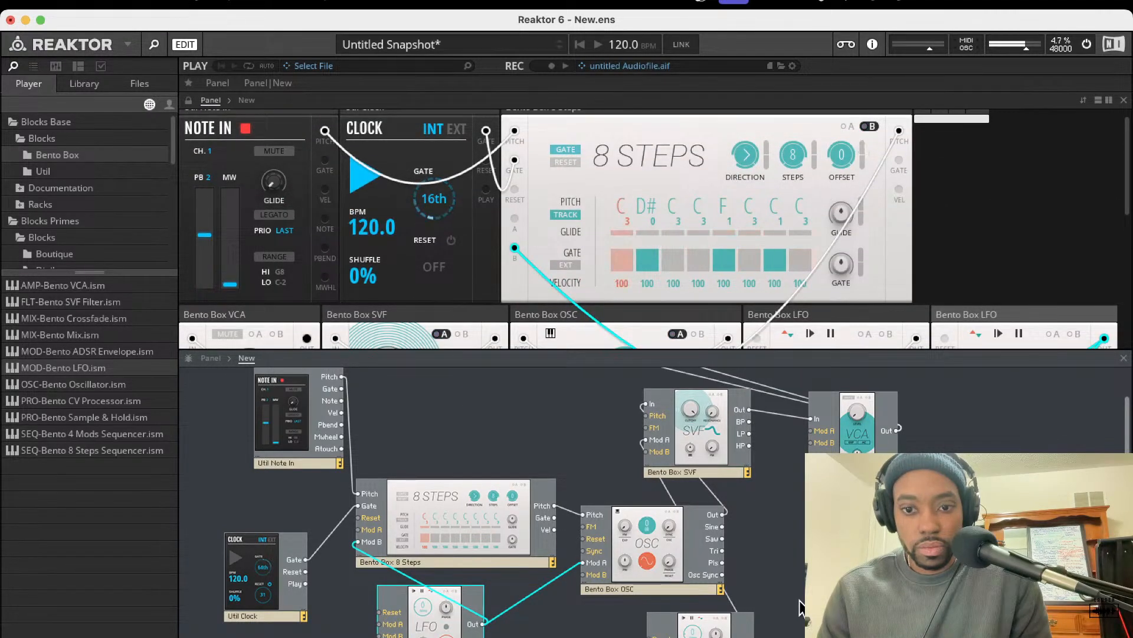
drag(738, 628, 732, 632)
key(Delete)
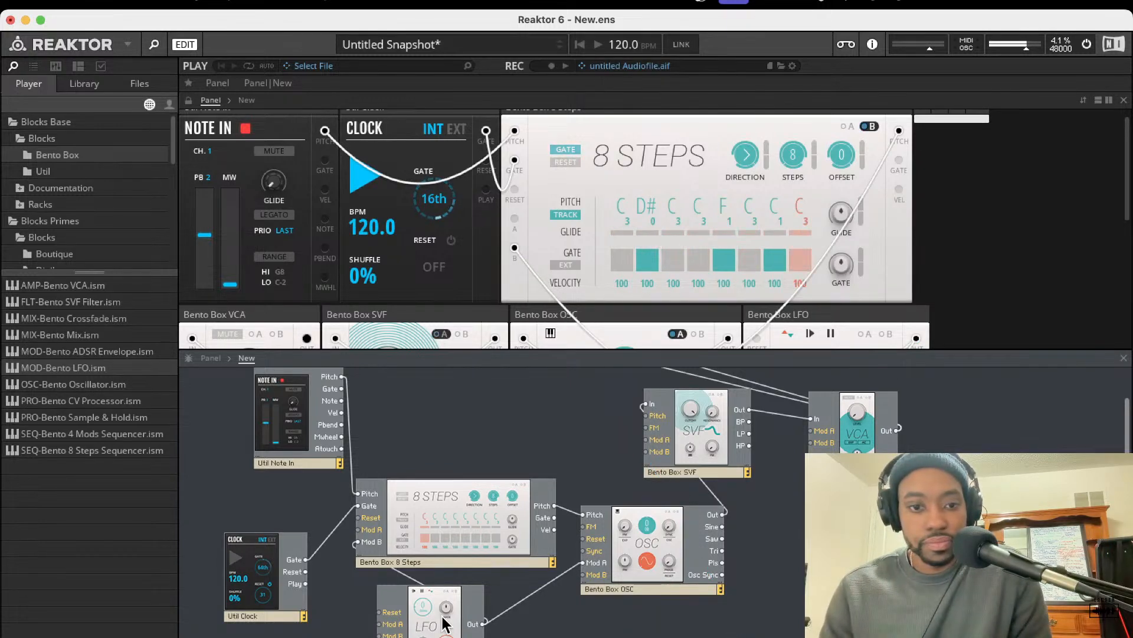
Reposition the remaining Bento Box LFO block below the 8 Steps block and toggle playback of the Util Clock.
drag(434, 608, 485, 605)
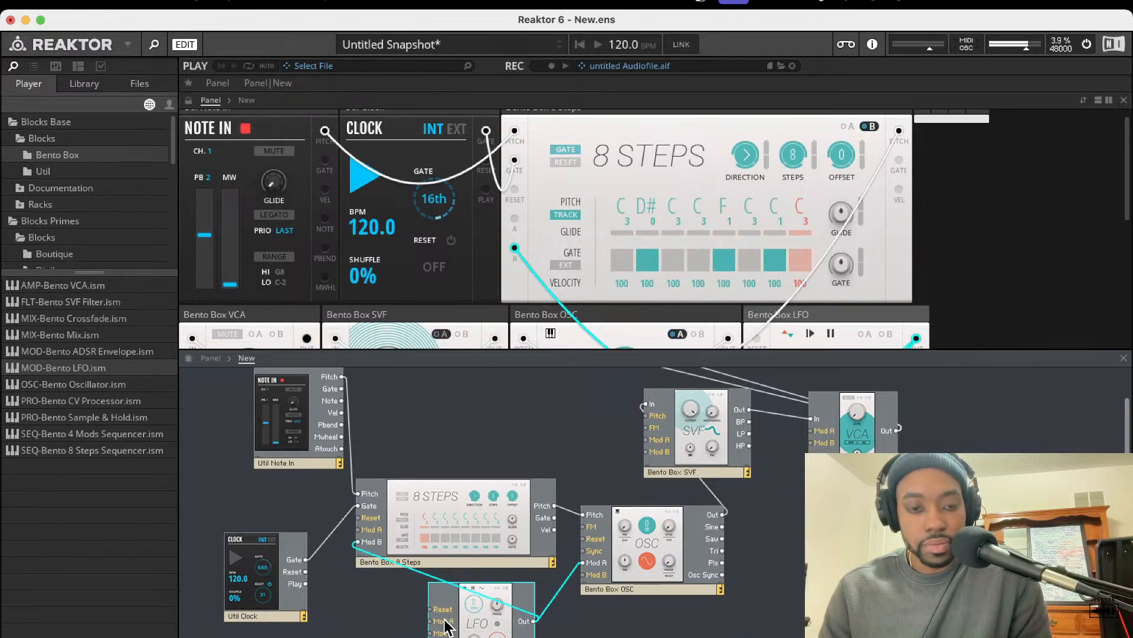
scroll(524, 248, up, 2)
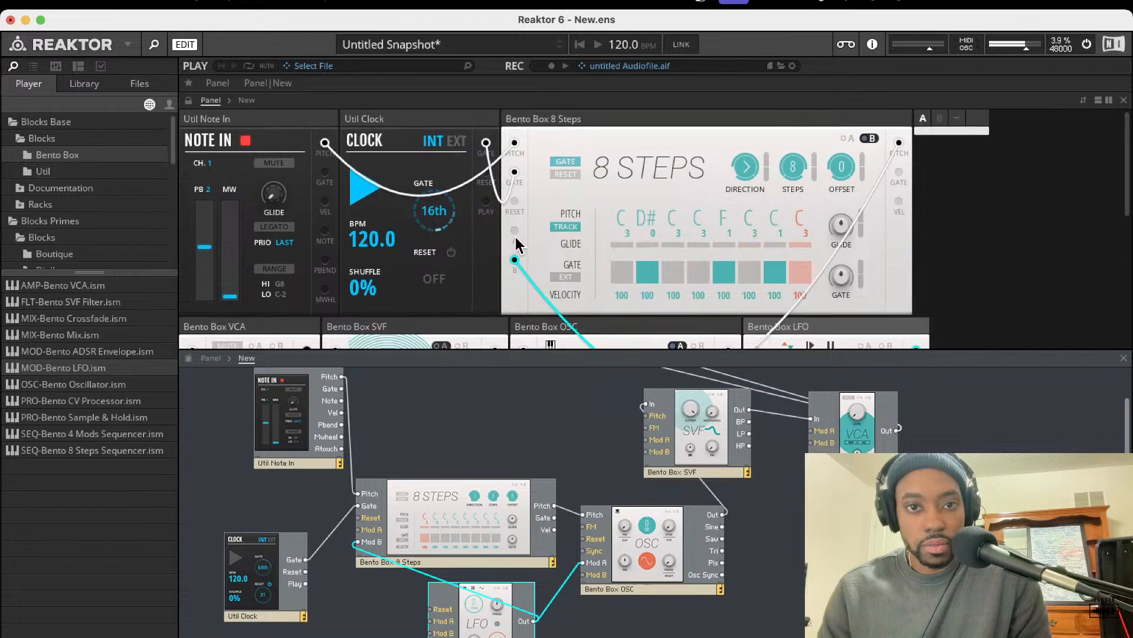
click(355, 189)
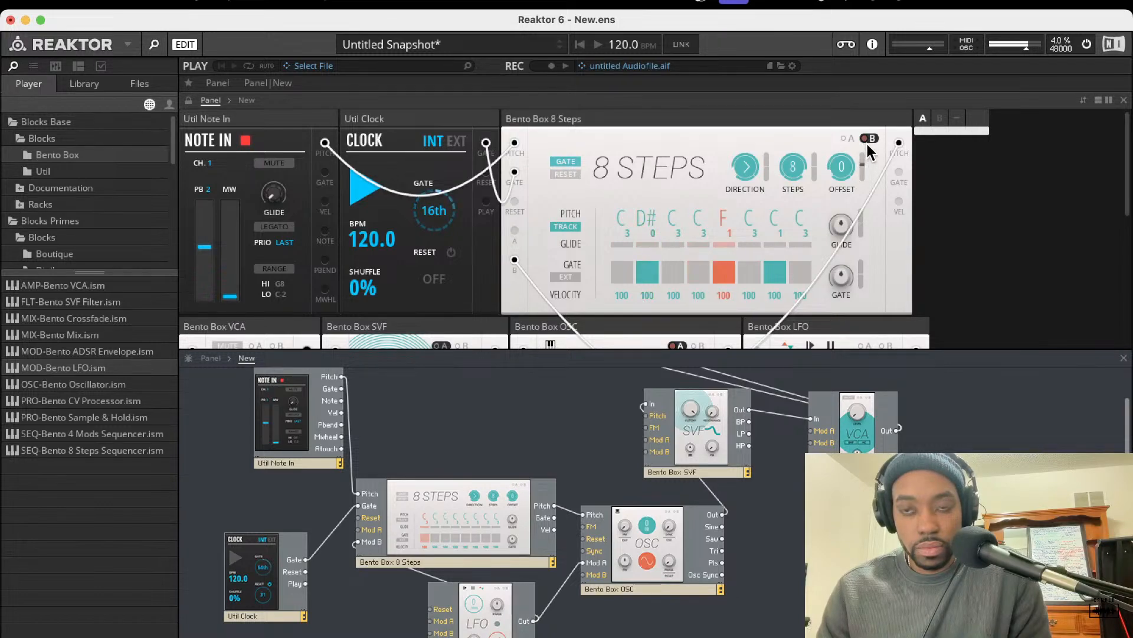
scroll(767, 256, down, 5)
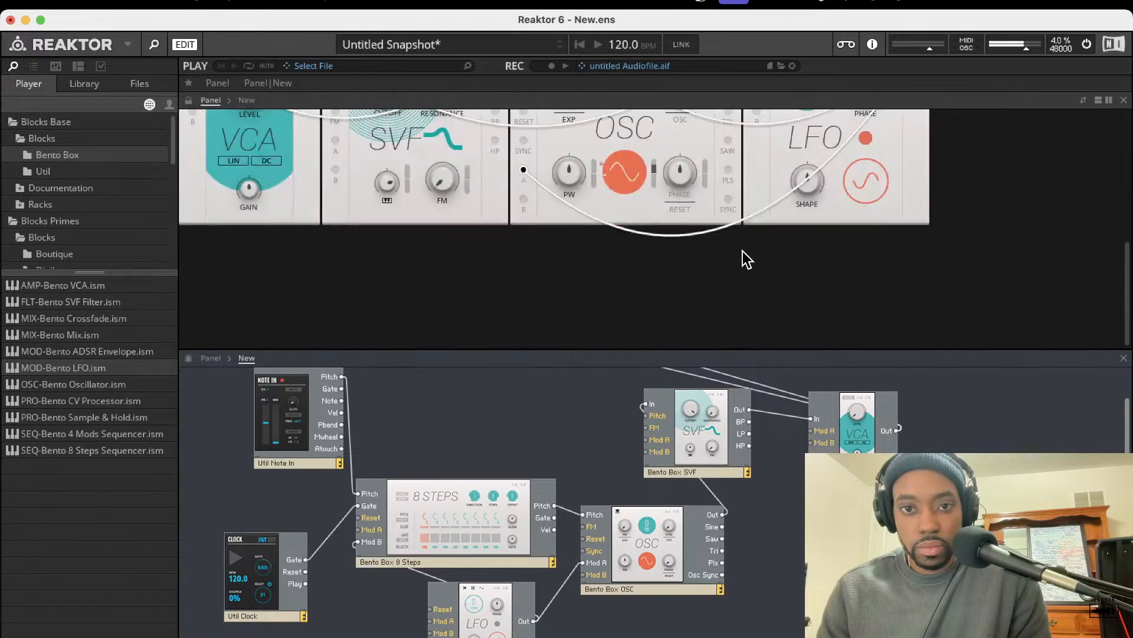
drag(515, 631, 455, 637)
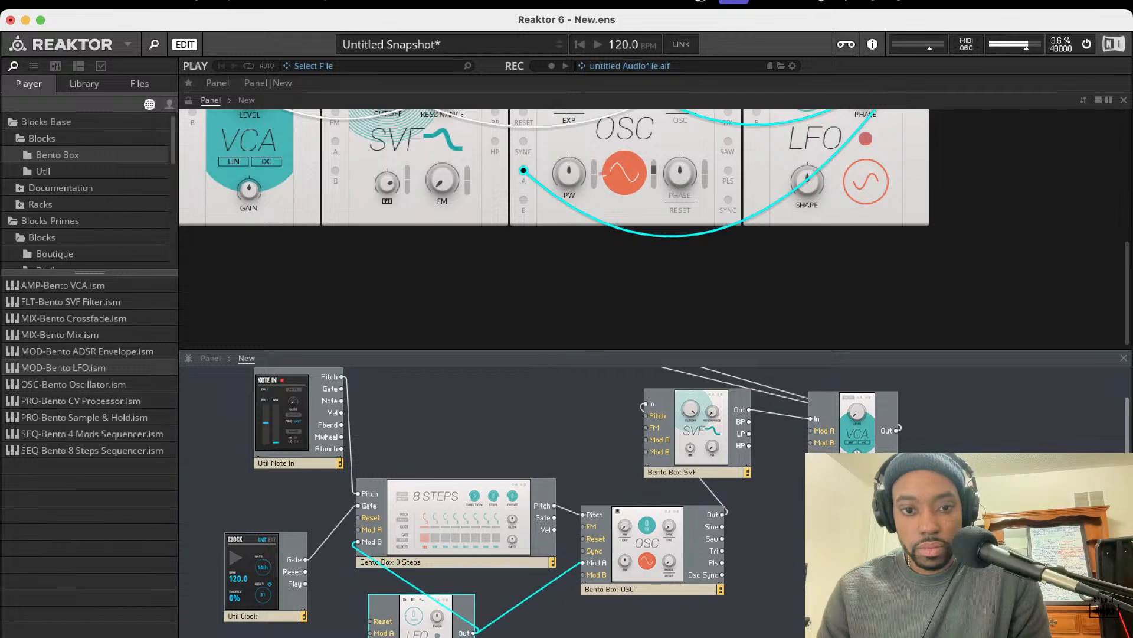
Delete the cable from the LFO to the 8 Steps Mod B input, and lower the Bento Box VCA level to 17.1.
click(421, 583)
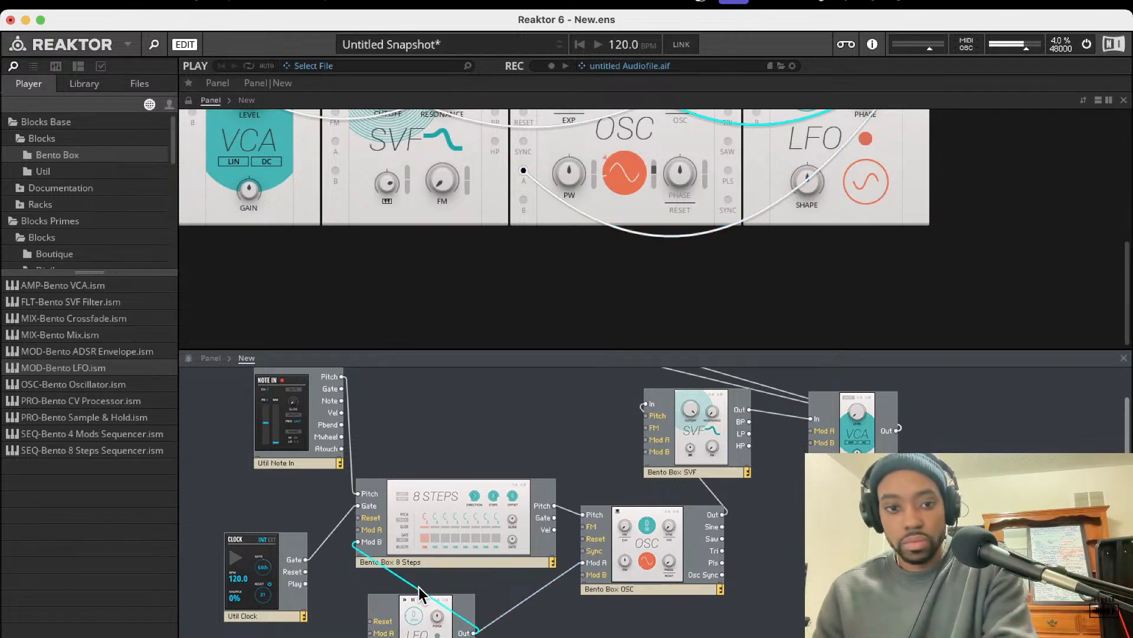
click(546, 590)
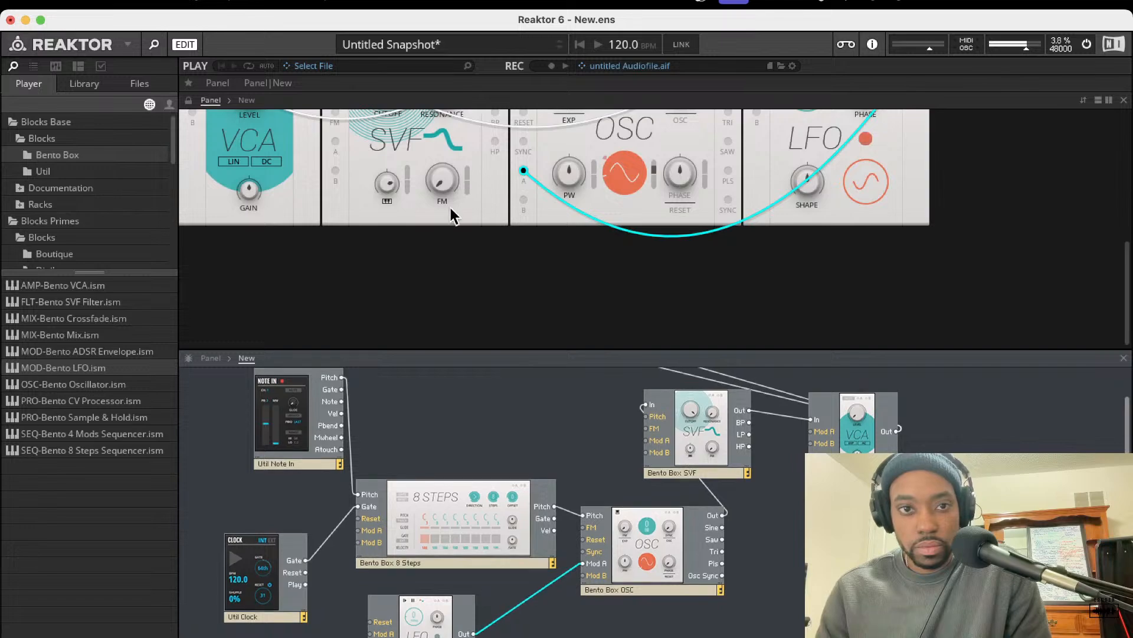
scroll(449, 207, up, 2)
scroll(447, 204, up, 3)
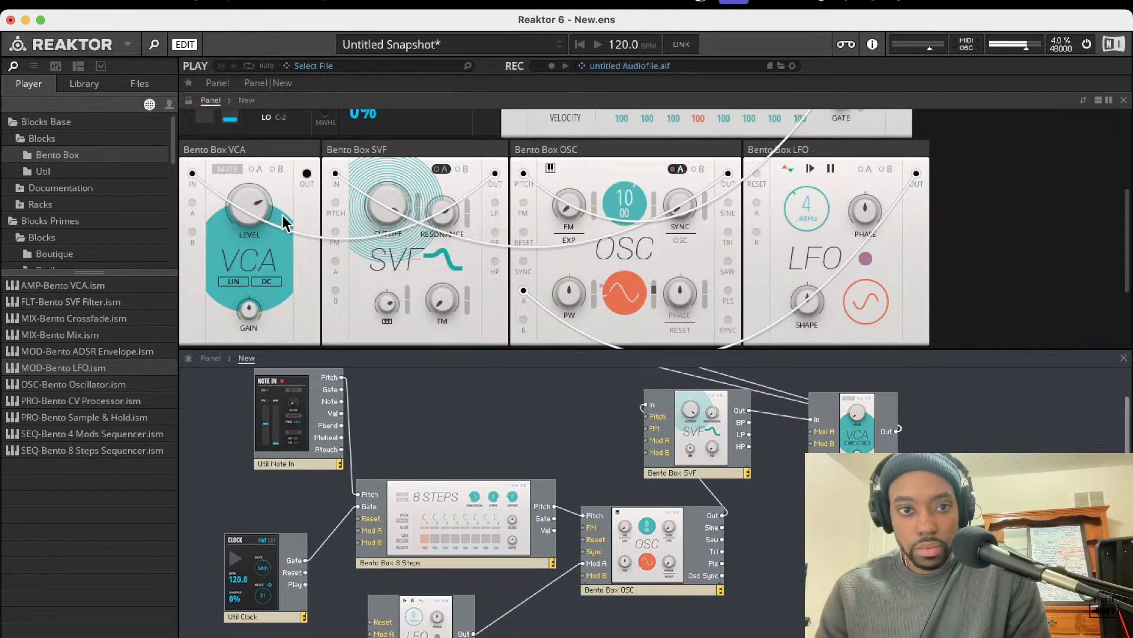
drag(260, 222, 315, 390)
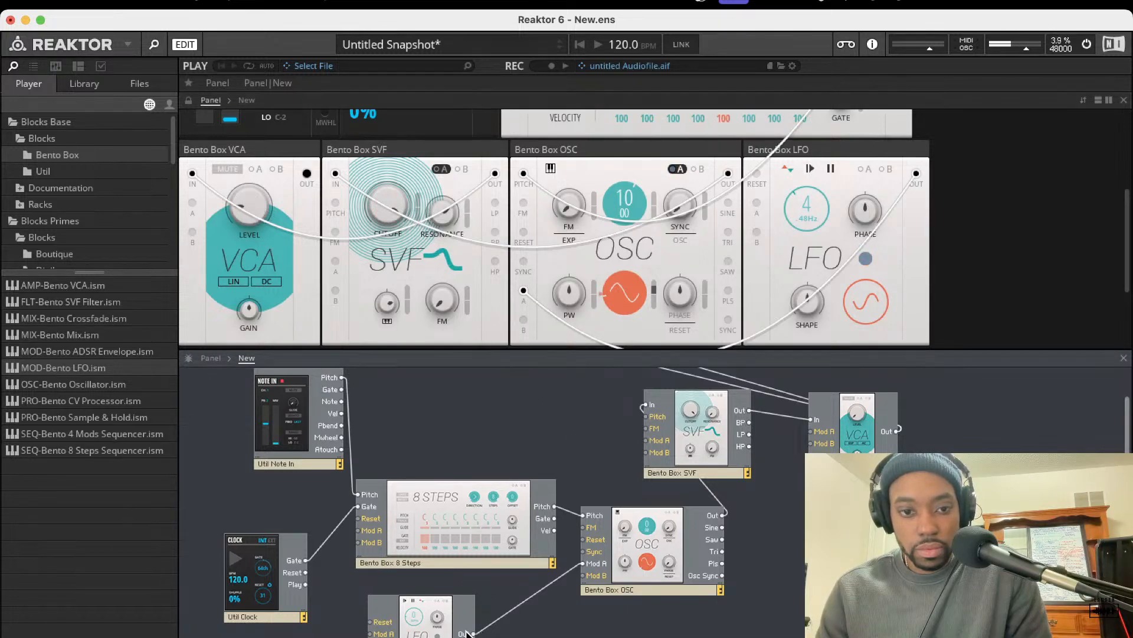
Connect the Bento Box LFO output to the Mod A input of the 8 Steps sequencer.
drag(481, 633, 357, 530)
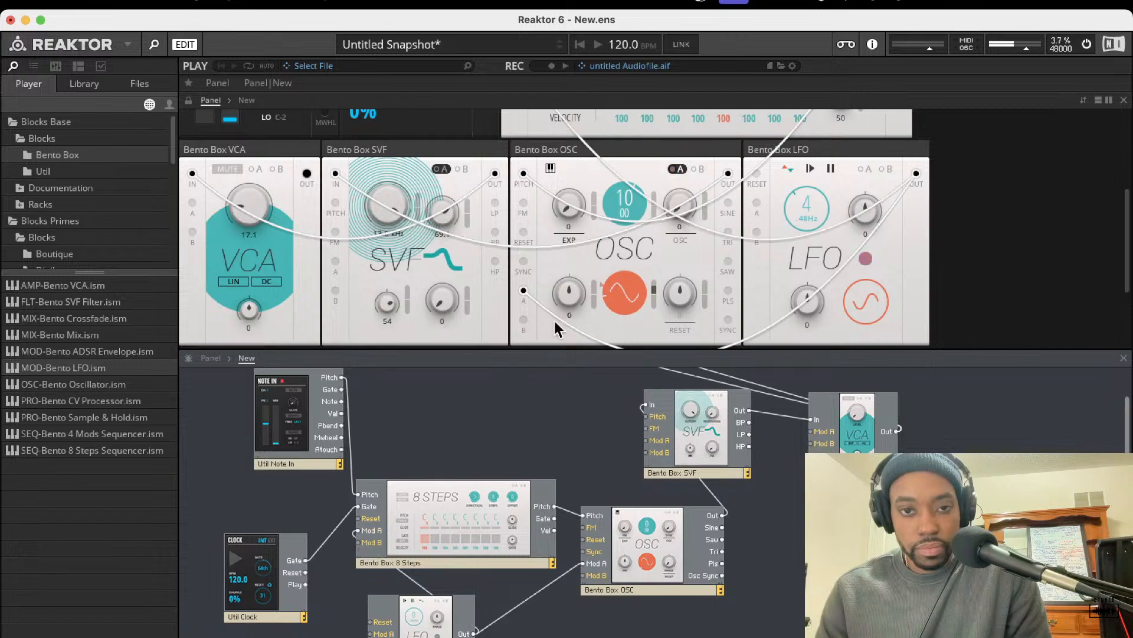
Set the Bento Box OSC pitch to 2.00 and lower the cutoff of the Bento Box SVF filter.
drag(616, 209, 612, 237)
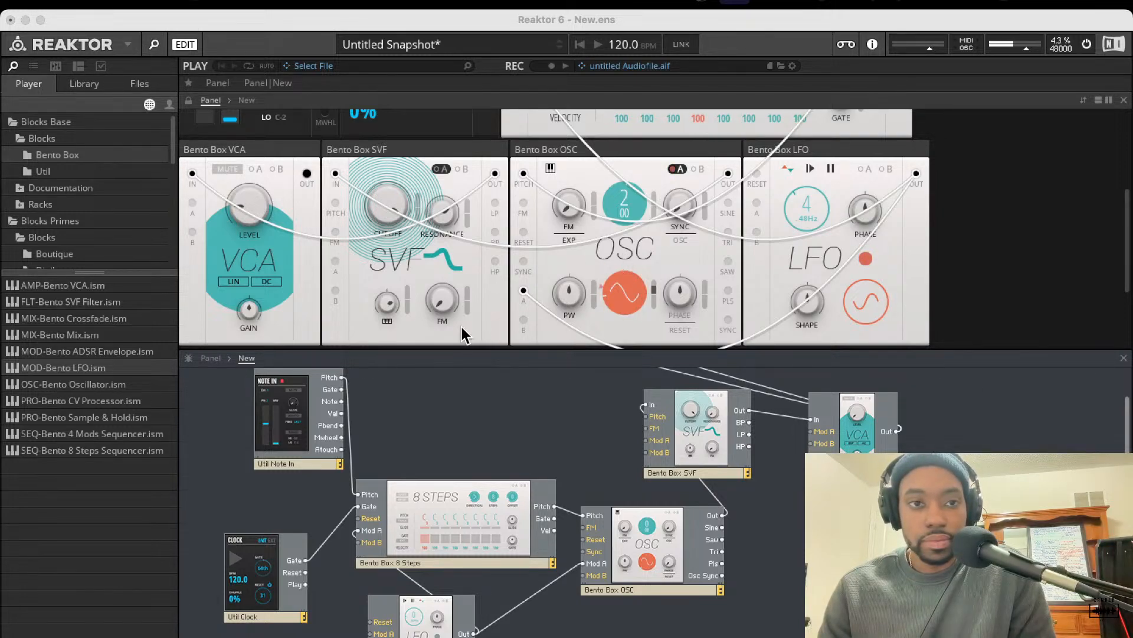
drag(395, 220, 390, 246)
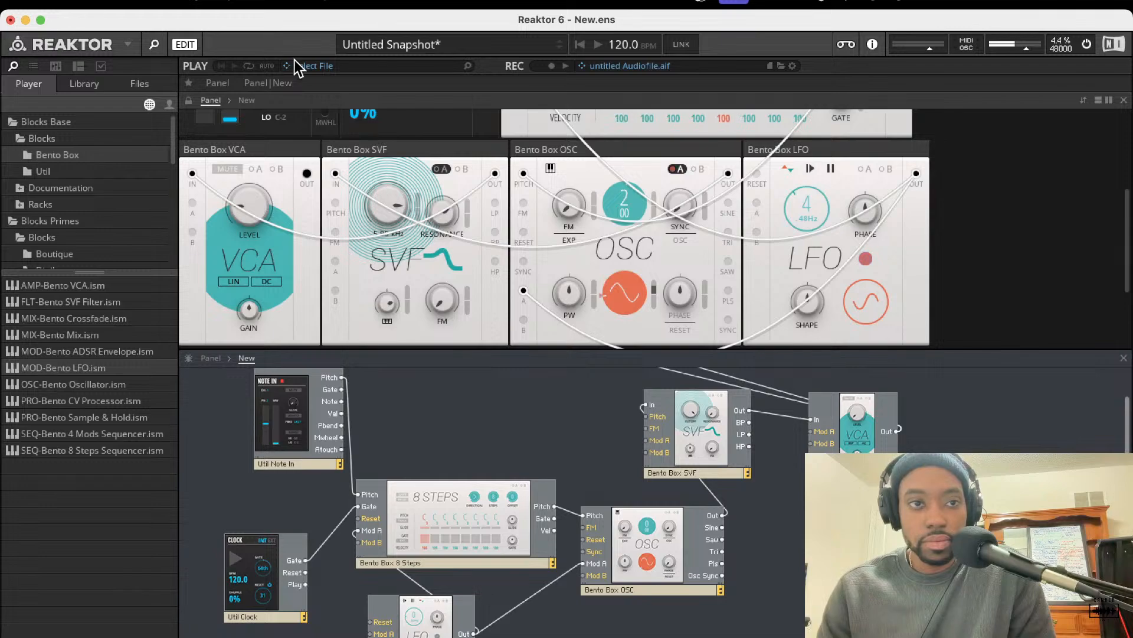
click(128, 45)
mouse_move(137, 66)
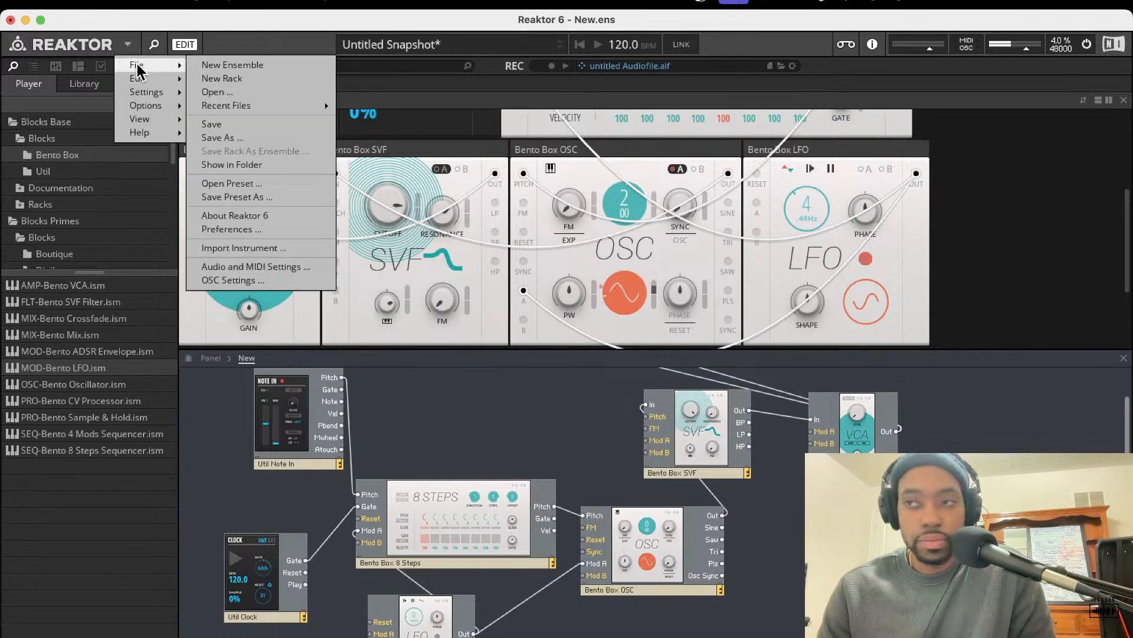
key(super+Tab)
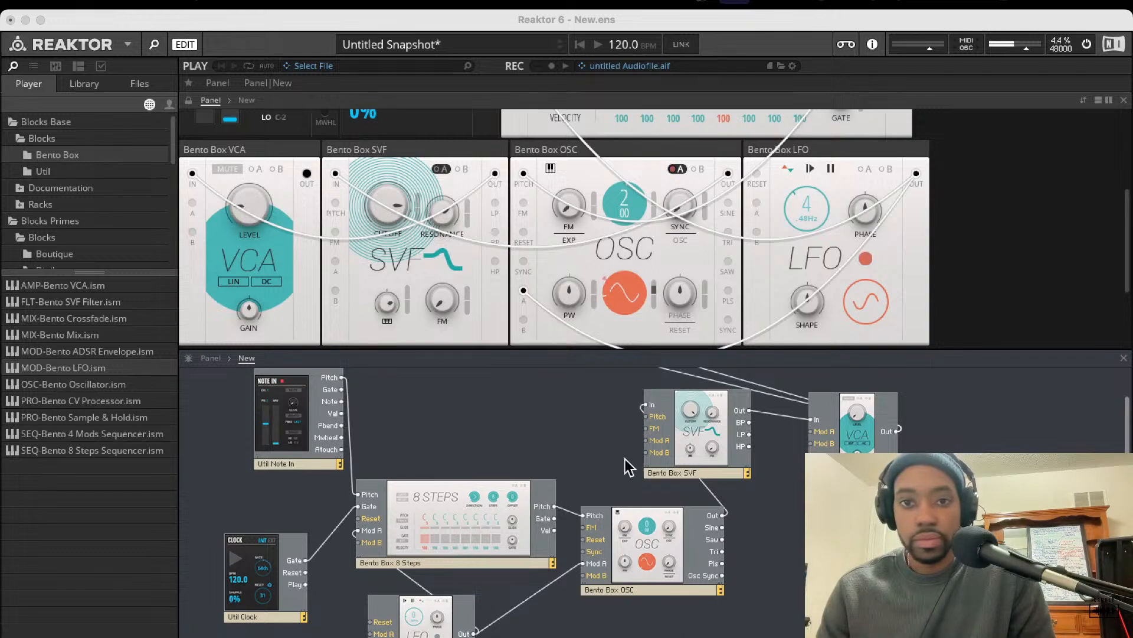
Turn on the gate of the first step in the 8 Steps sequencer and raise the pitch of the Bento Box OSC.
scroll(726, 255, up, 5)
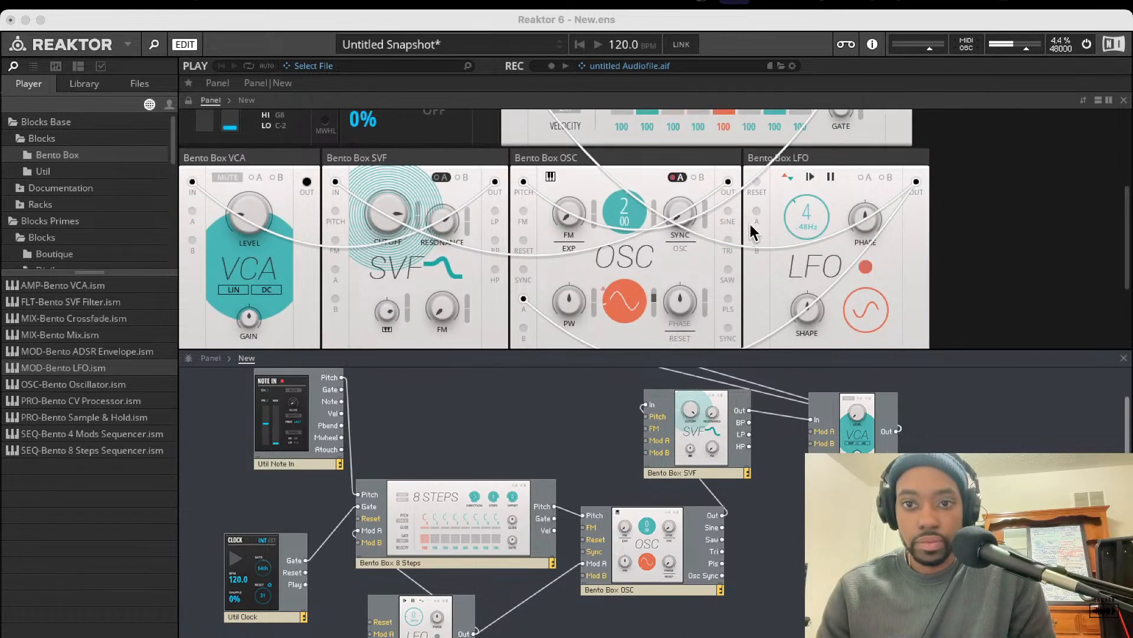
click(623, 248)
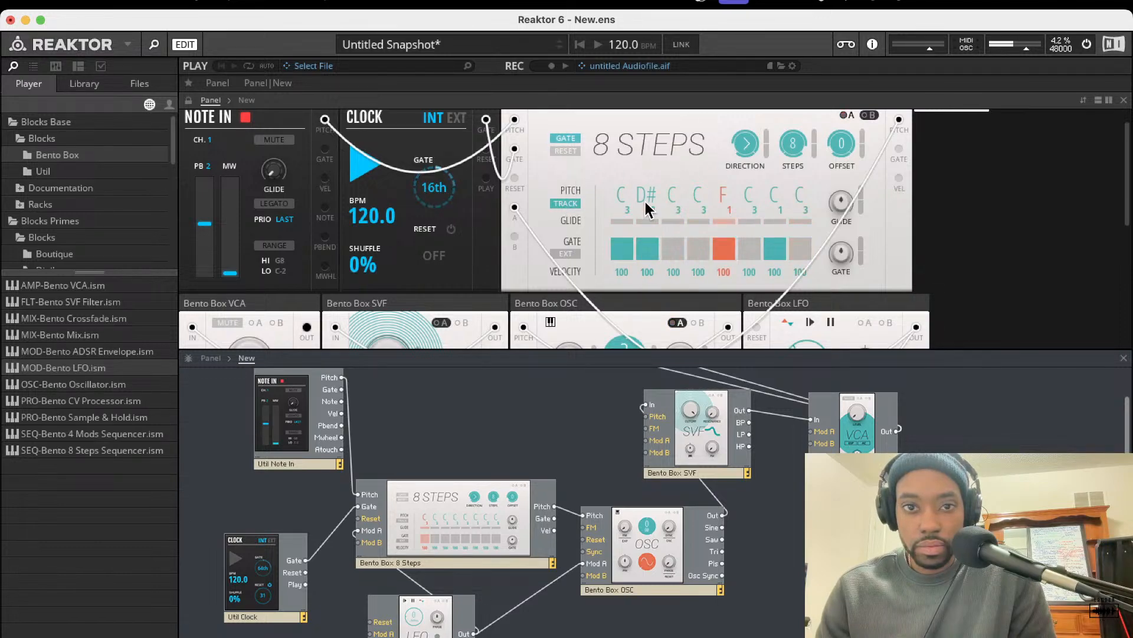
scroll(634, 220, down, 4)
drag(629, 221, 637, 84)
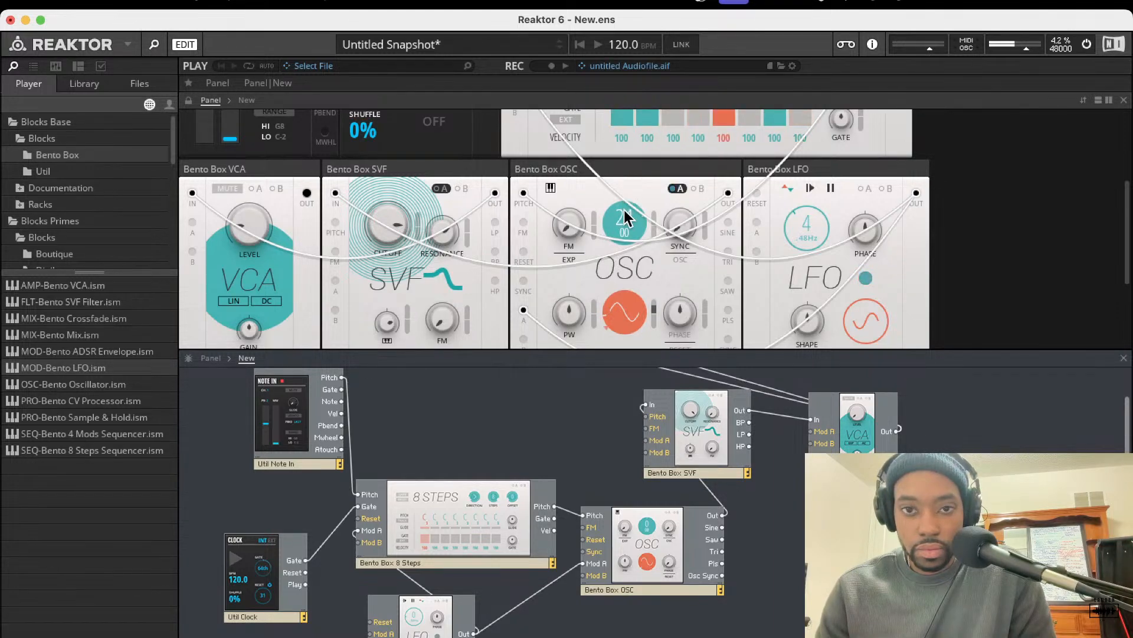
Raise the main output level slightly and set the Bento Box OSC pitch to 35.00.
scroll(620, 214, up, 12)
scroll(617, 219, up, 1)
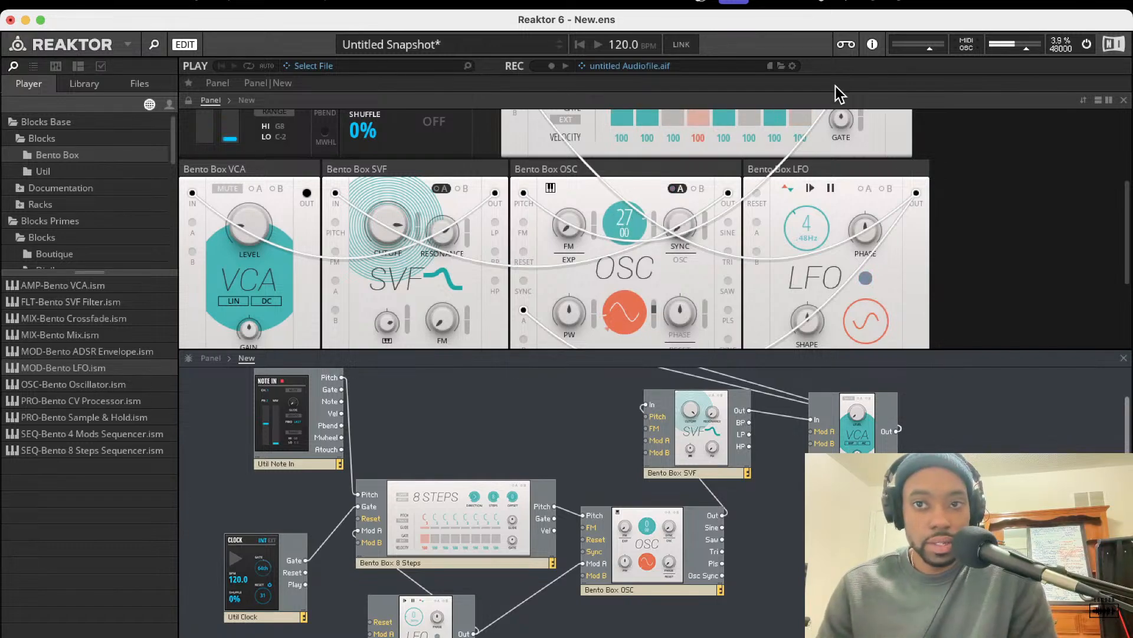
drag(1022, 51, 1030, 51)
scroll(626, 177, down, 1)
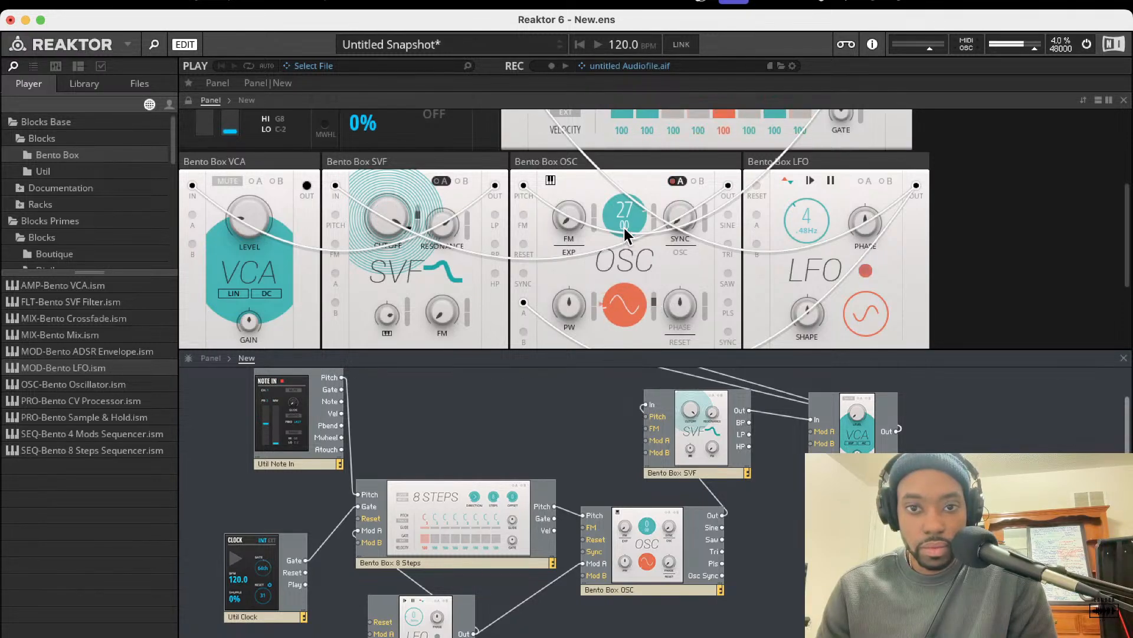
drag(629, 290, 614, 165)
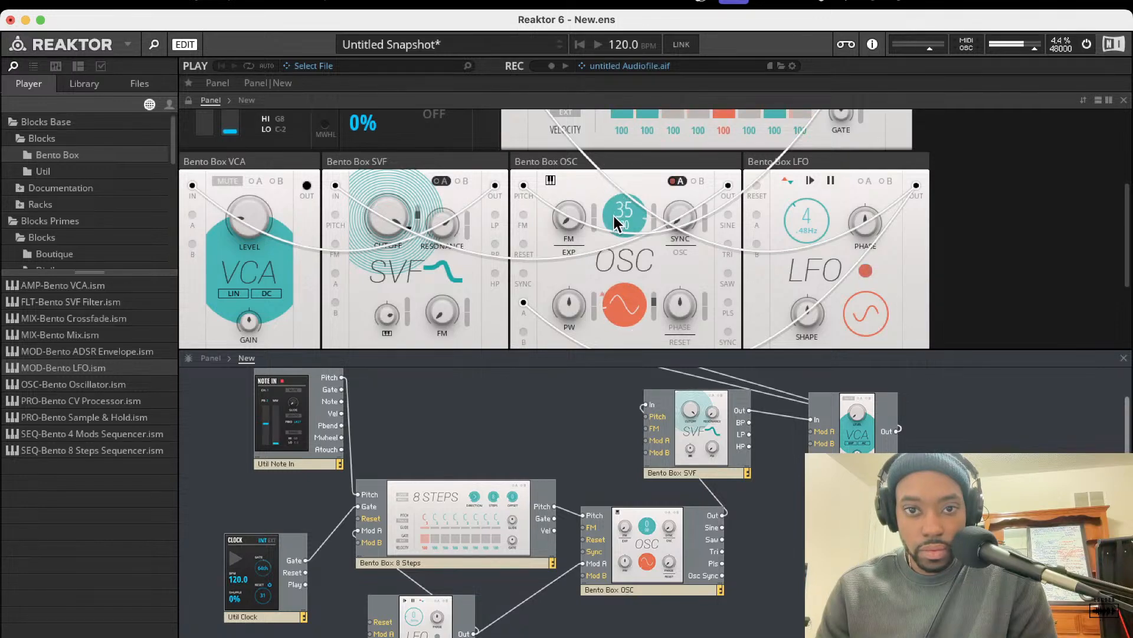
drag(593, 298, 590, 202)
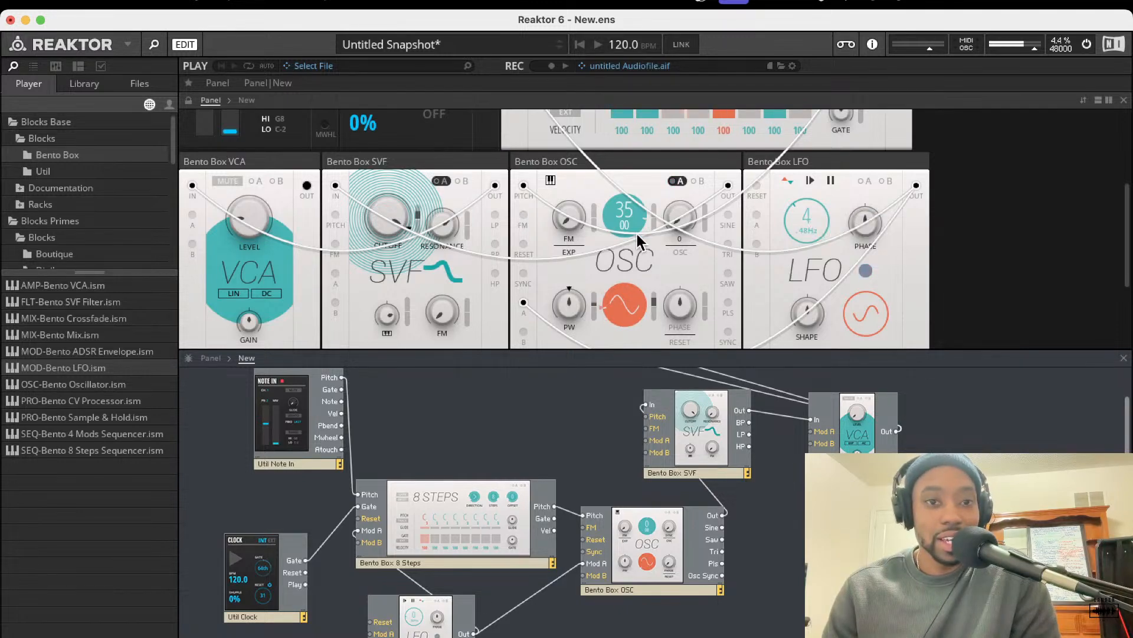
Try out different Bento Box OSC pitches, bringing the pitch down to 24.00.
scroll(493, 248, down, 1)
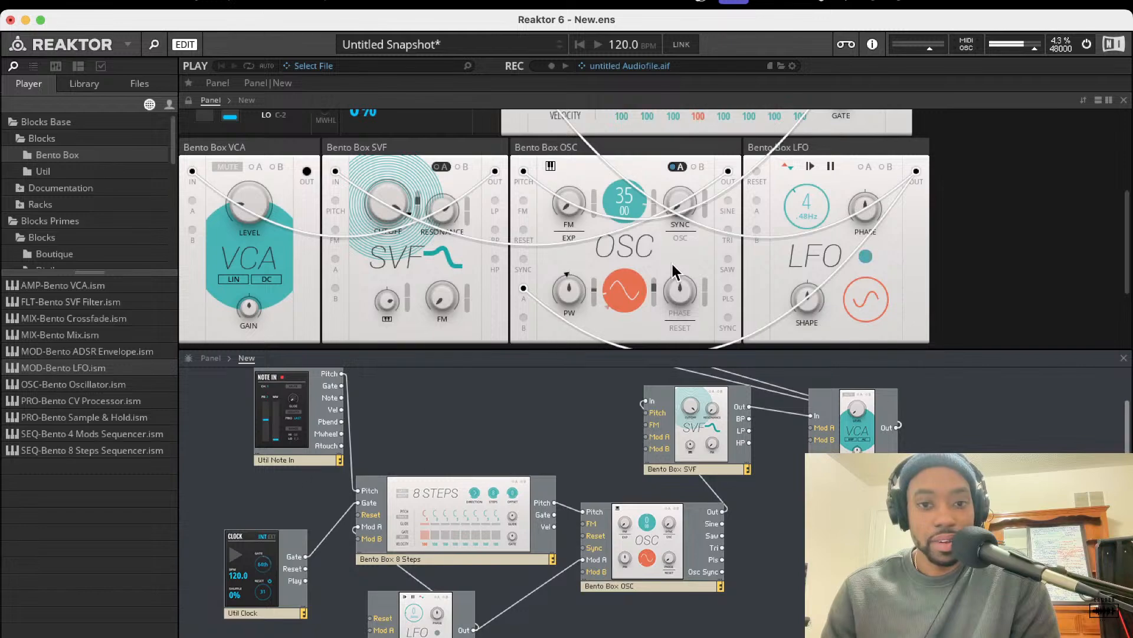
scroll(669, 196, down, 3)
scroll(669, 197, up, 2)
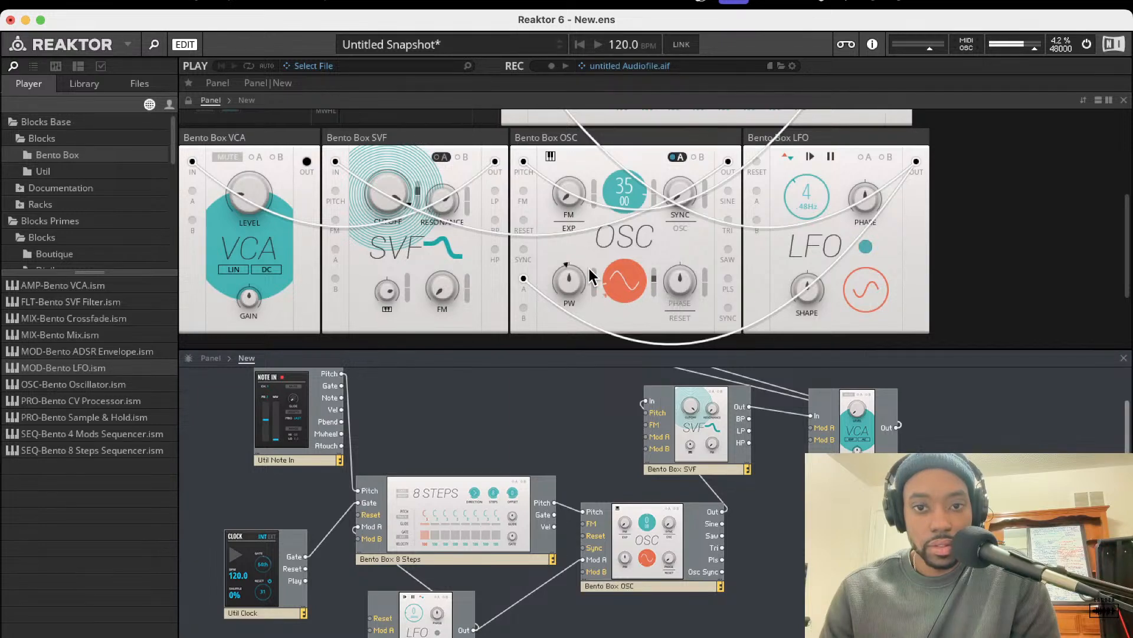
drag(621, 276, 644, 160)
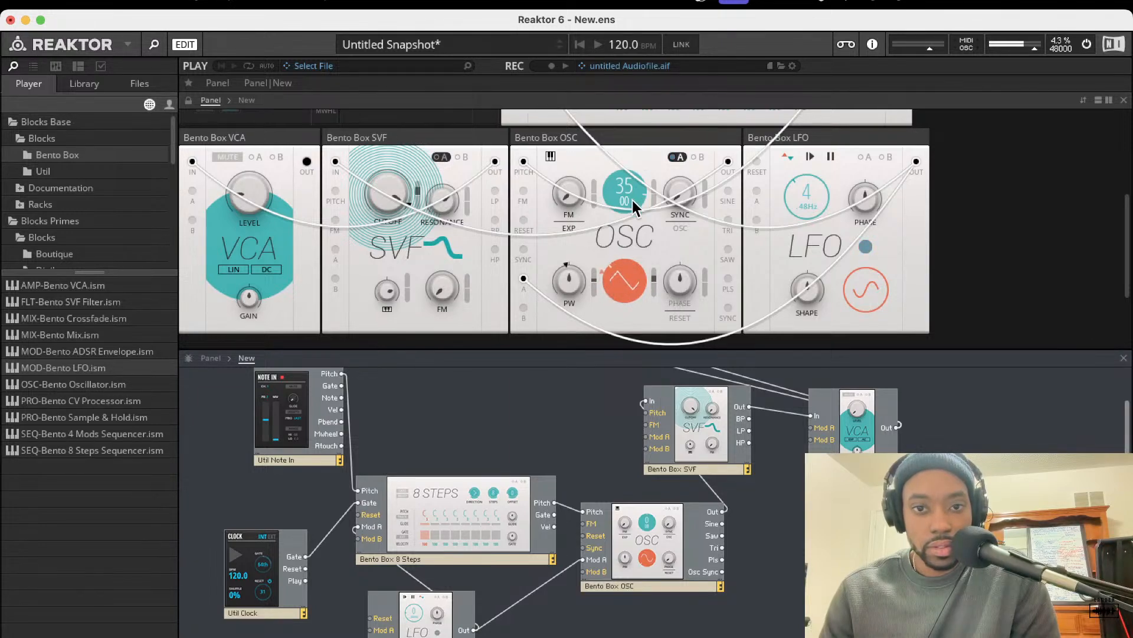
mouse_move(632, 200)
mouse_down()
mouse_move(622, 260)
mouse_move(601, 277)
mouse_up()
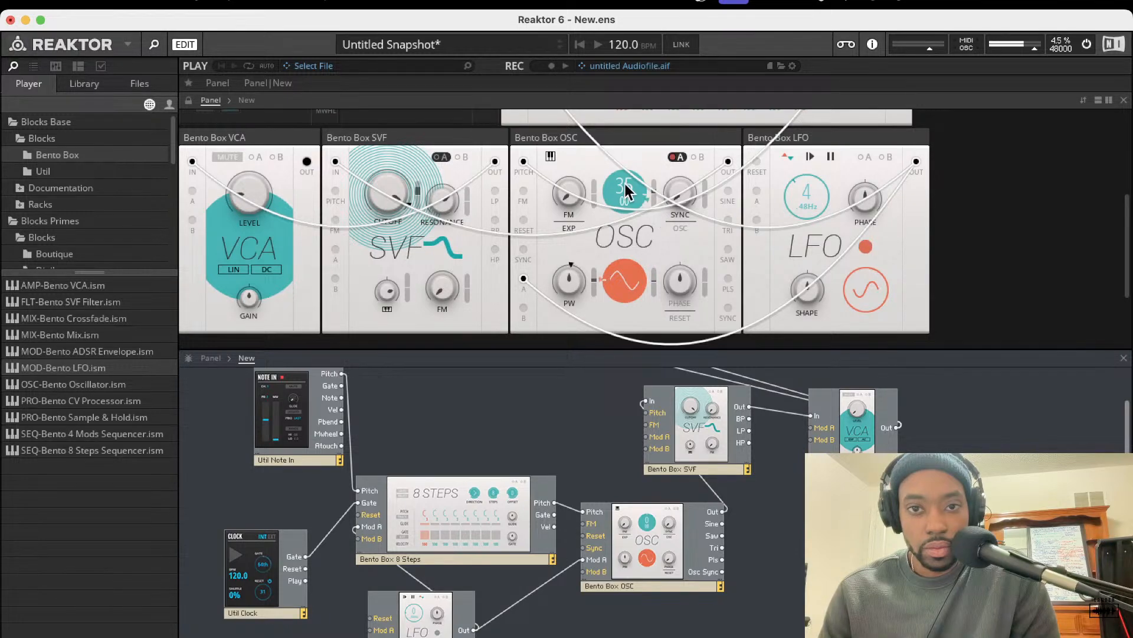
drag(628, 188, 616, 245)
right_click(616, 245)
click(636, 180)
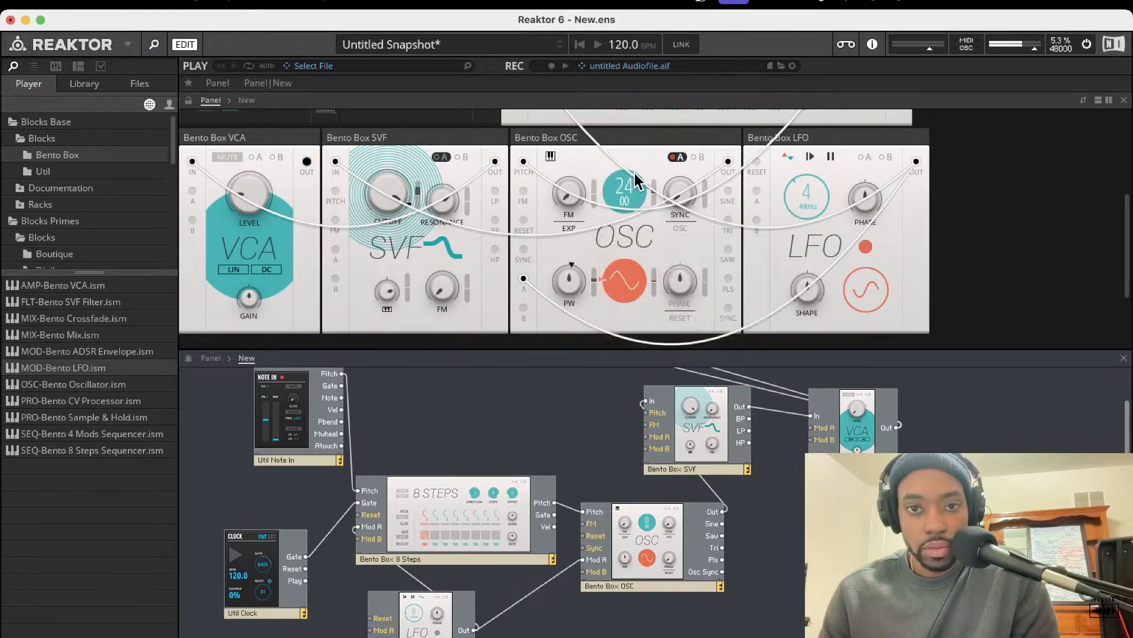
Reset the fine tuning of the Bento Box OSC to its default.
right_click(625, 184)
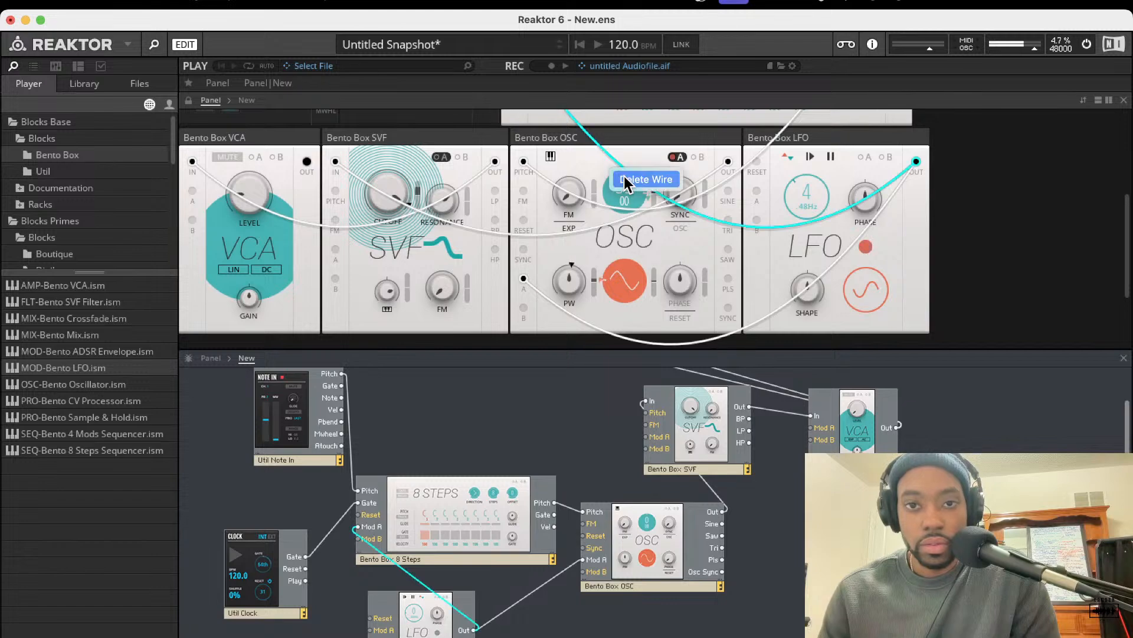
click(623, 183)
right_click(628, 199)
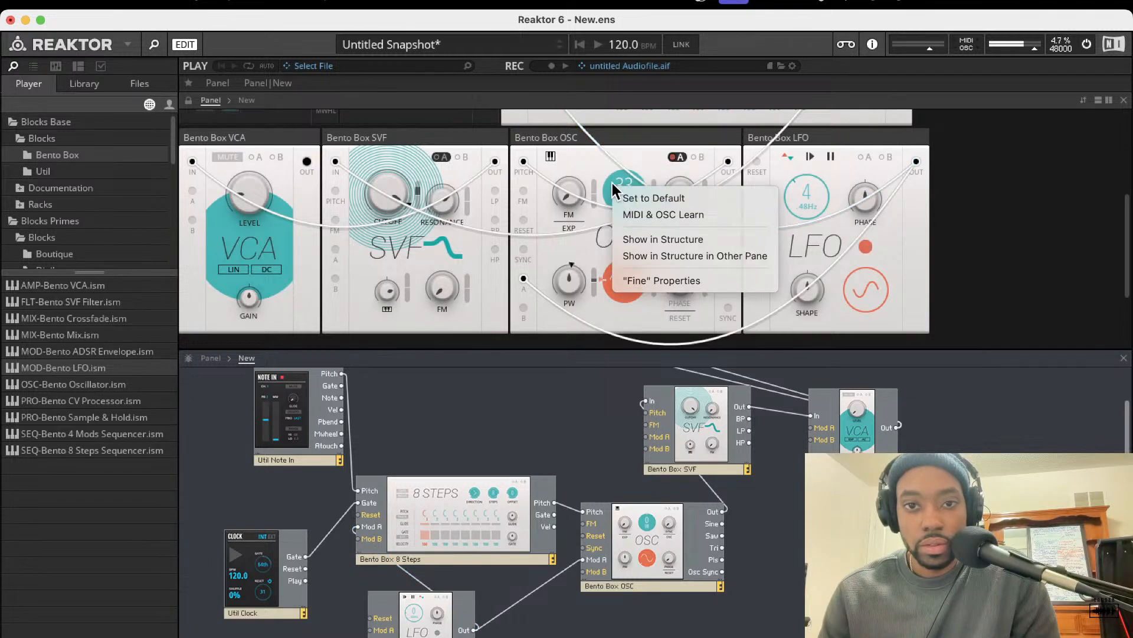
click(630, 198)
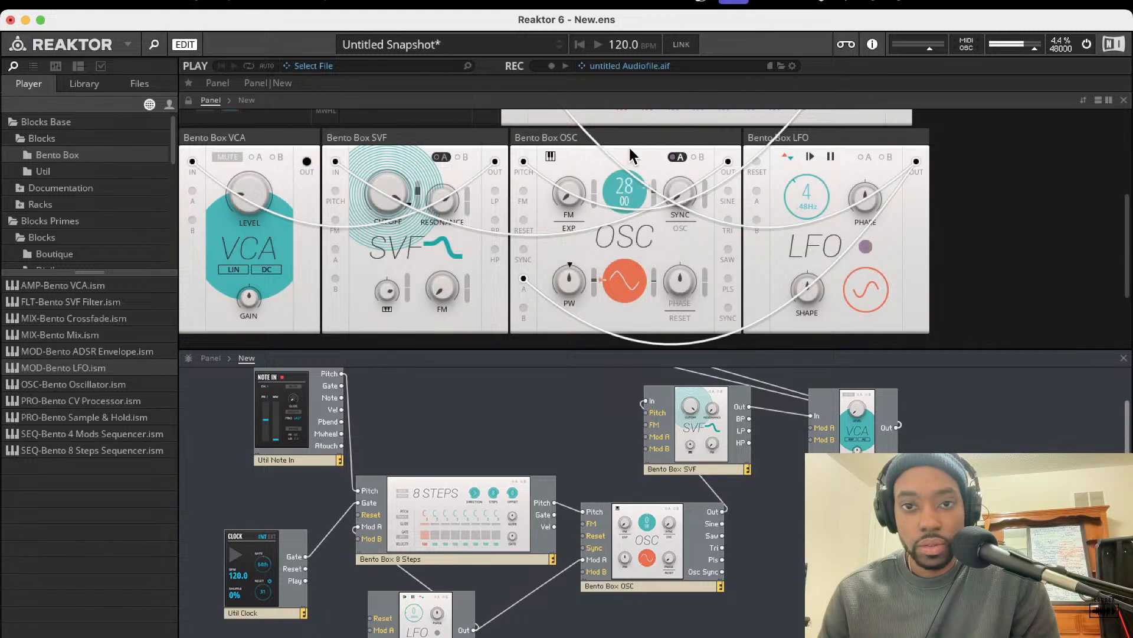
Show the modulation A amounts of the 8 Steps sequencer, and try out and reset the Direction amount.
scroll(660, 157, up, 5)
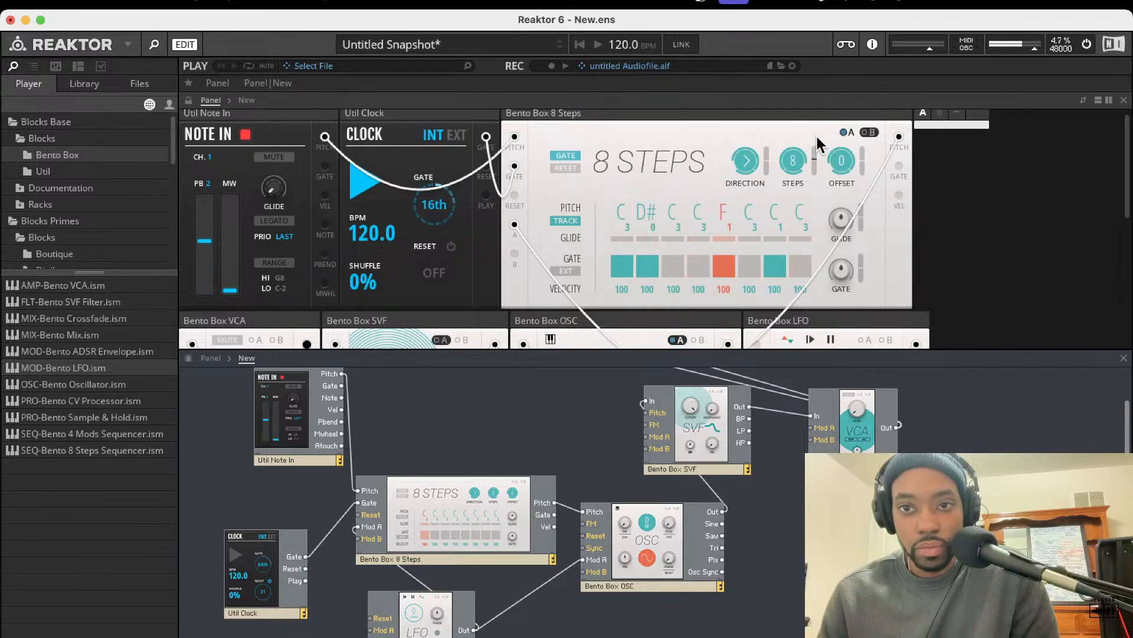
click(844, 132)
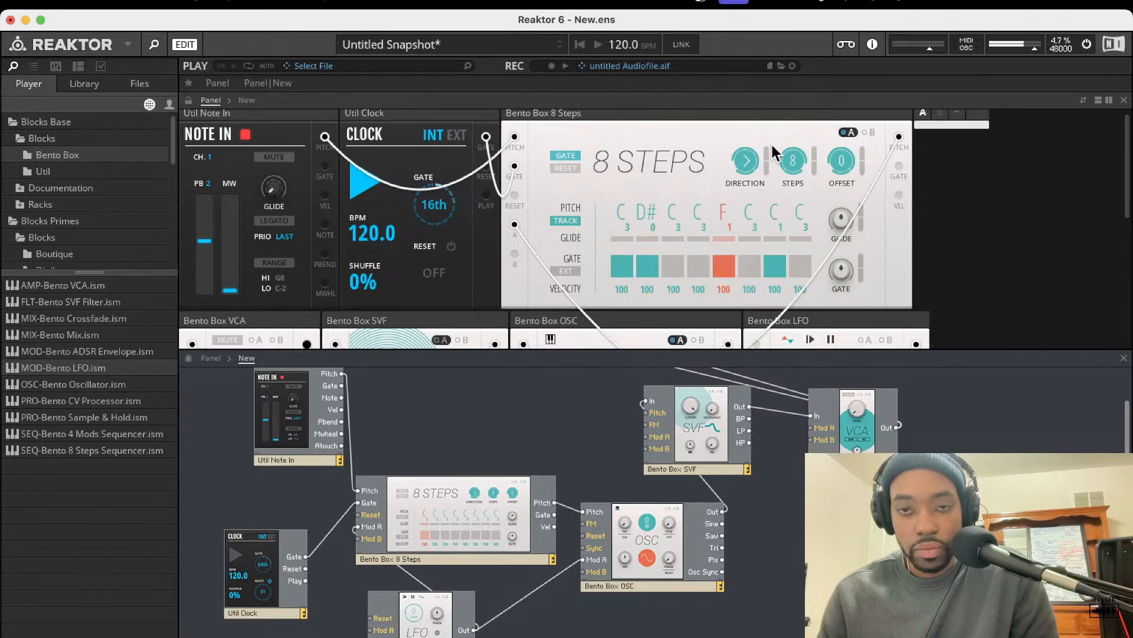
drag(768, 151, 768, 105)
double_click(767, 156)
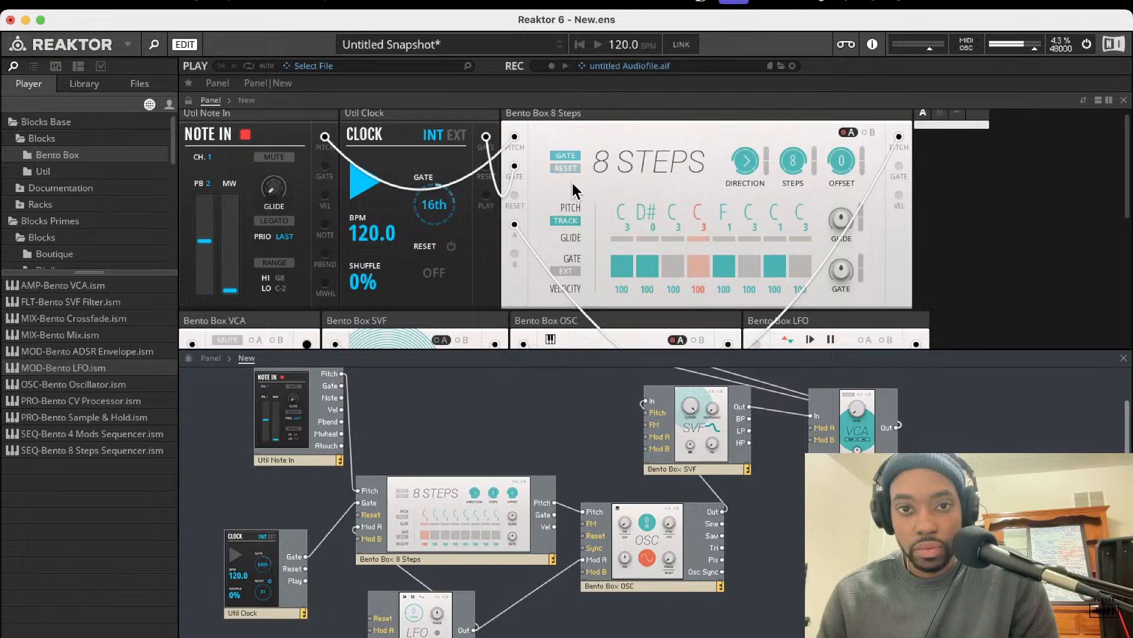
Lower the cutoff of the Bento Box SVF filter slightly and raise the Bento Box VCA level.
scroll(564, 236, down, 5)
drag(375, 256, 378, 275)
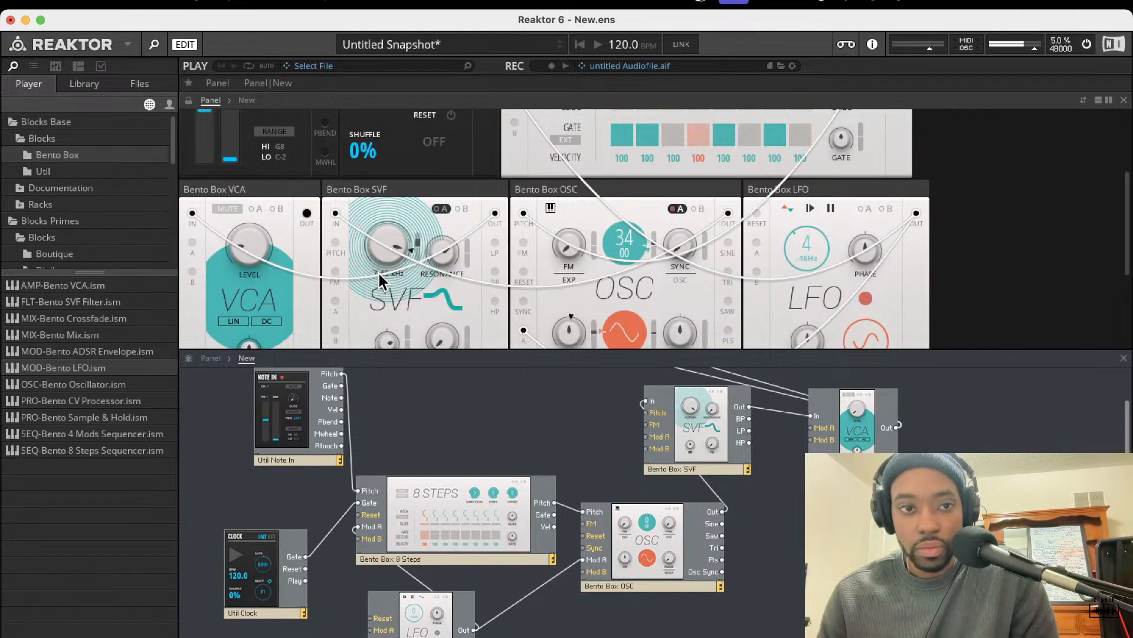
scroll(263, 237, down, 1)
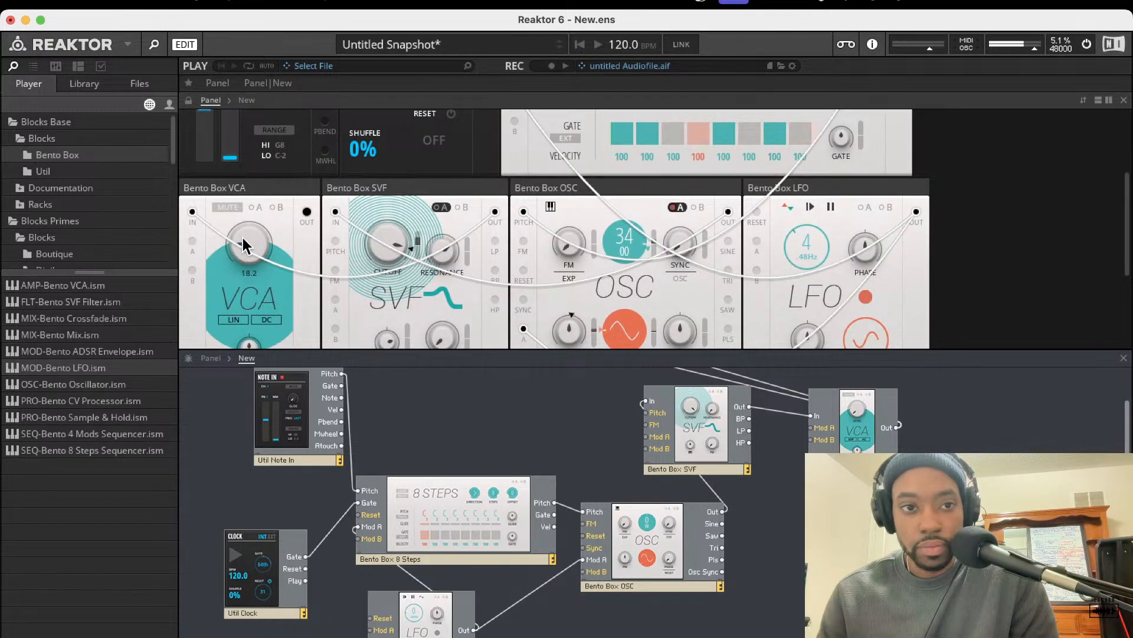
scroll(374, 247, down, 1)
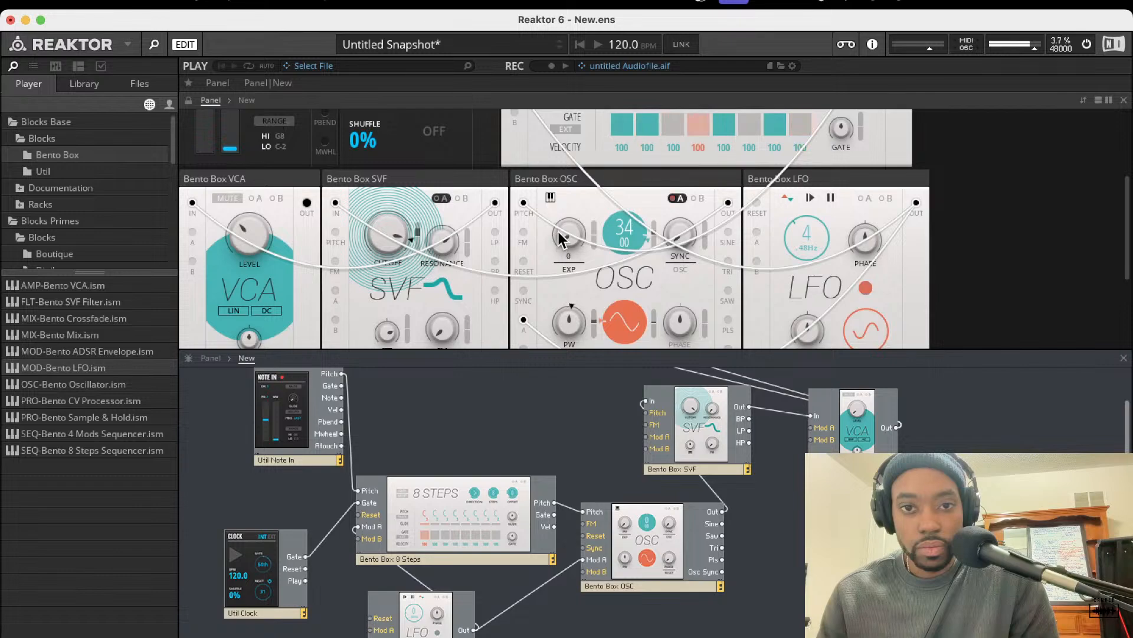
Raise the FM amount of the Bento Box OSC slightly and set its pitch to 32 with a fine tuning of -81.
drag(559, 235, 568, 208)
drag(633, 234, 579, 361)
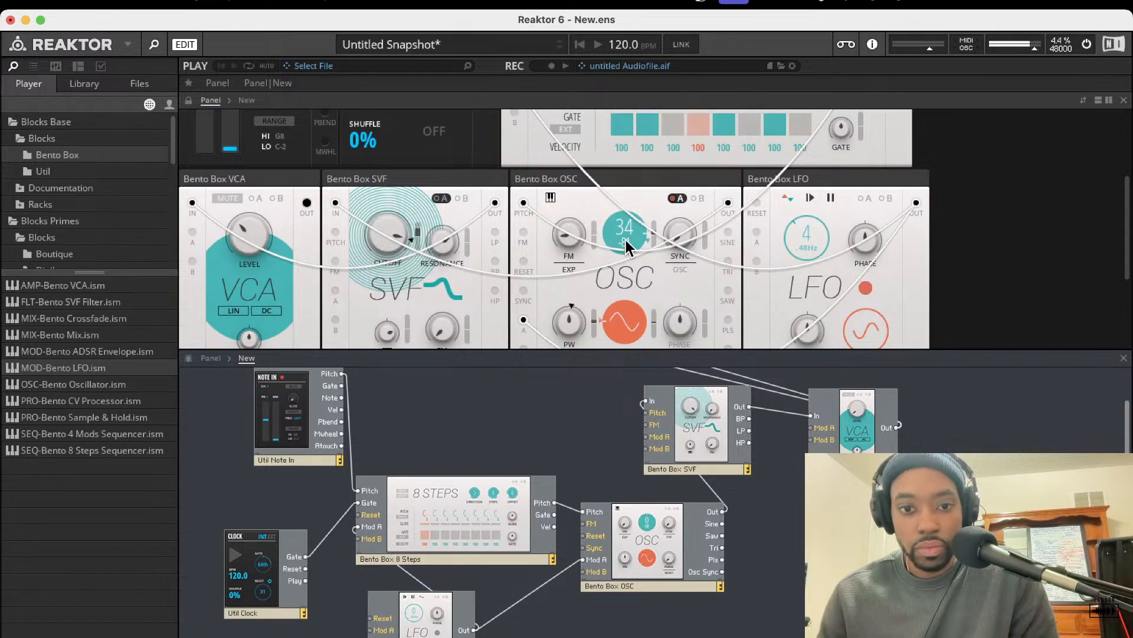
drag(625, 228, 653, 236)
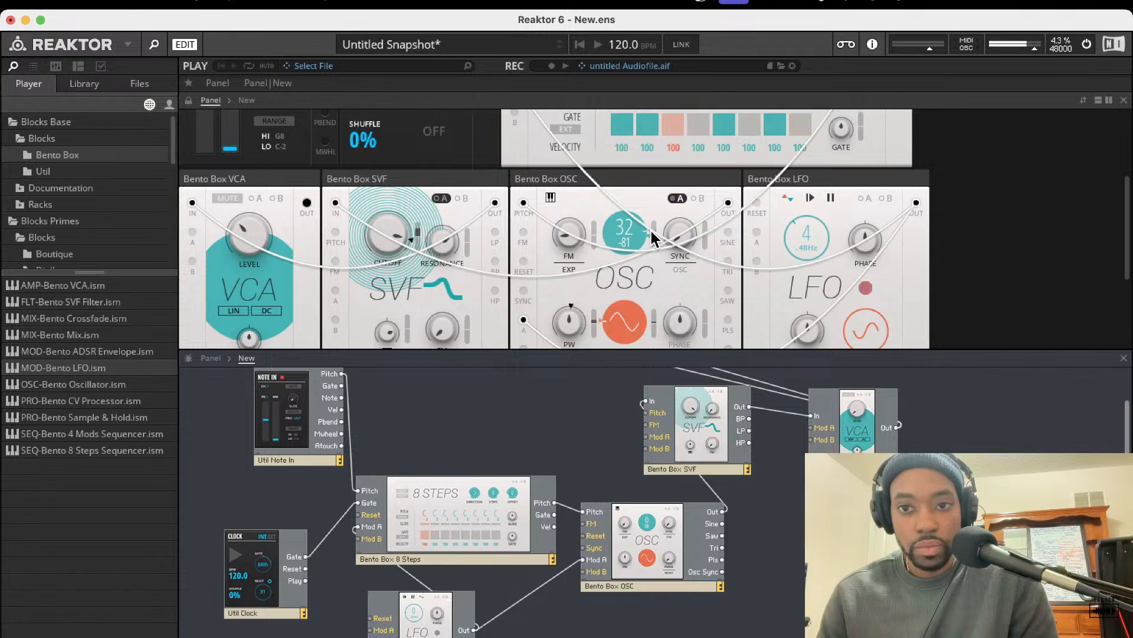
Lower the Bento Box LFO rate to 4.33 Hz.
scroll(820, 328, up, 1)
scroll(821, 275, down, 1)
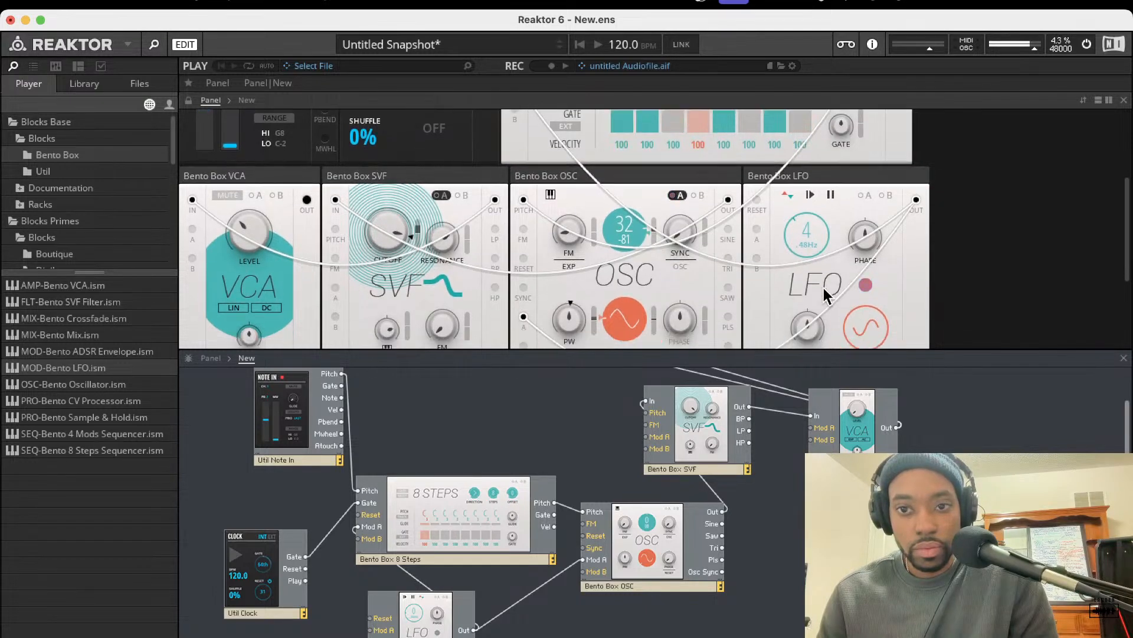
drag(808, 242, 807, 286)
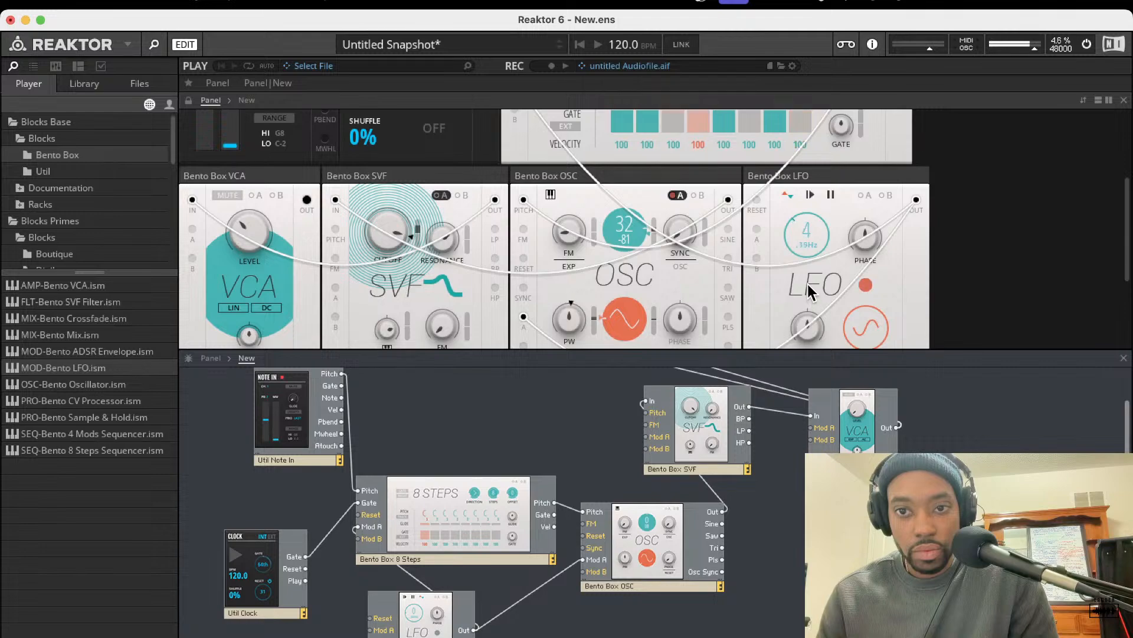
Set the pitch of the seventh step in the 8 Steps sequencer to F2.
scroll(764, 181, up, 5)
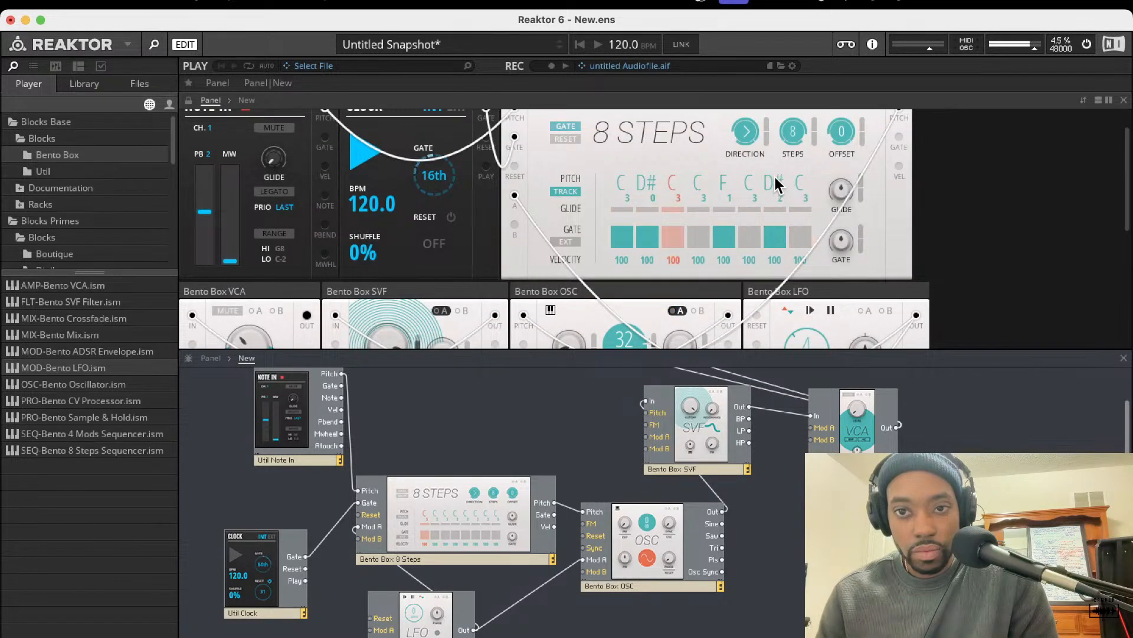
scroll(730, 240, down, 4)
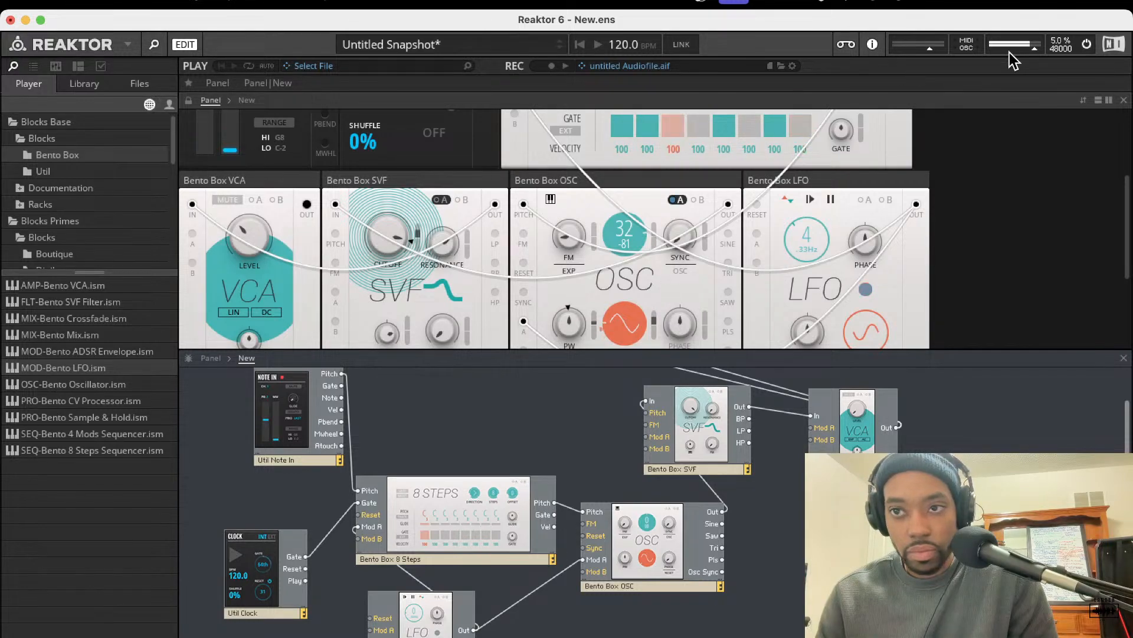
scroll(806, 284, down, 1)
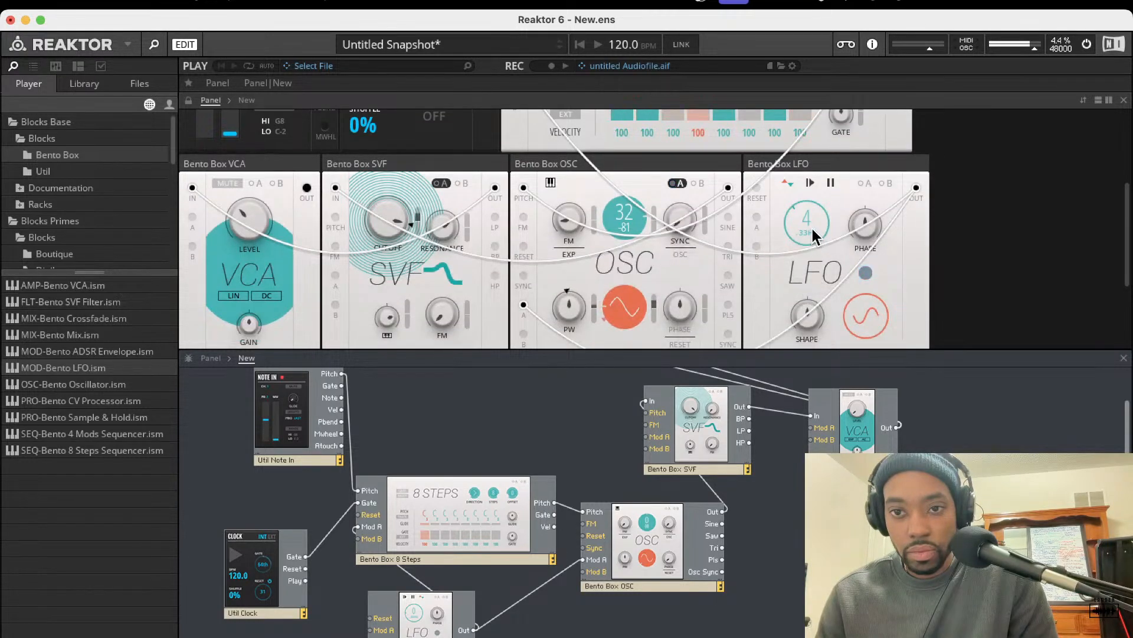
Try out the Bento Box LFO shape and readjust the cutoff of the Bento Box SVF filter.
scroll(812, 228, down, 1)
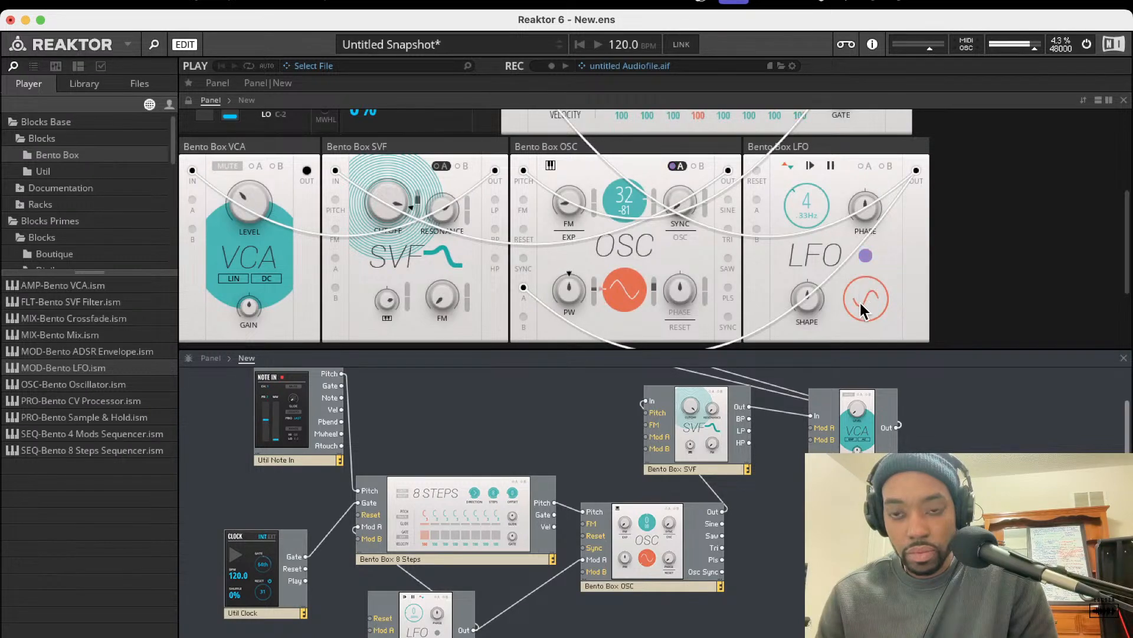
drag(865, 102, 865, 115)
drag(816, 307, 816, 271)
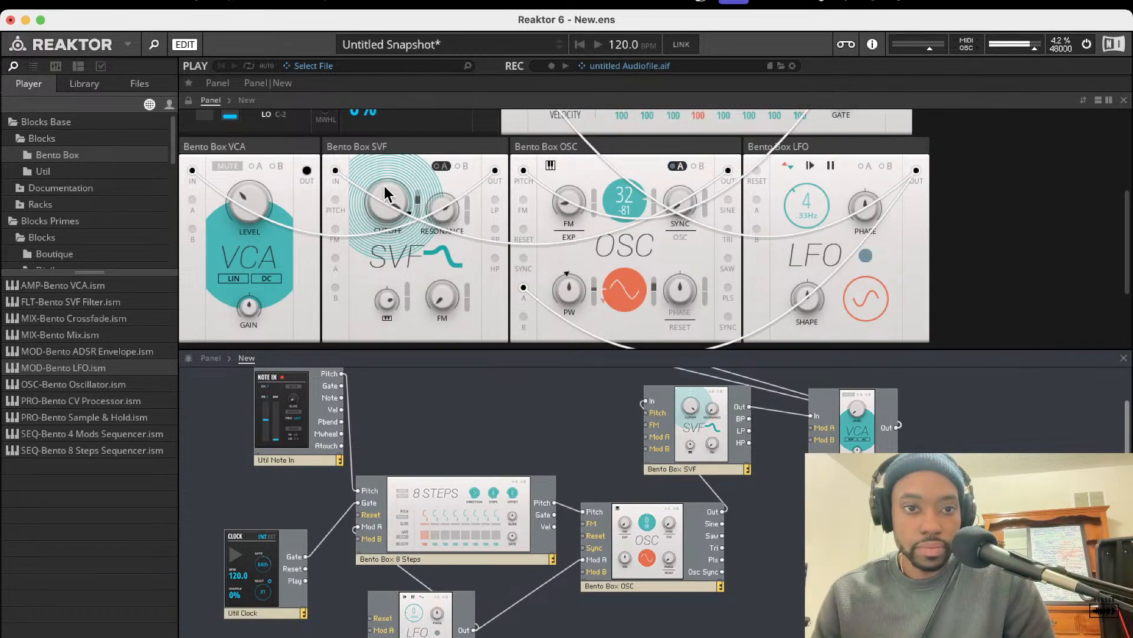
drag(385, 170, 384, 206)
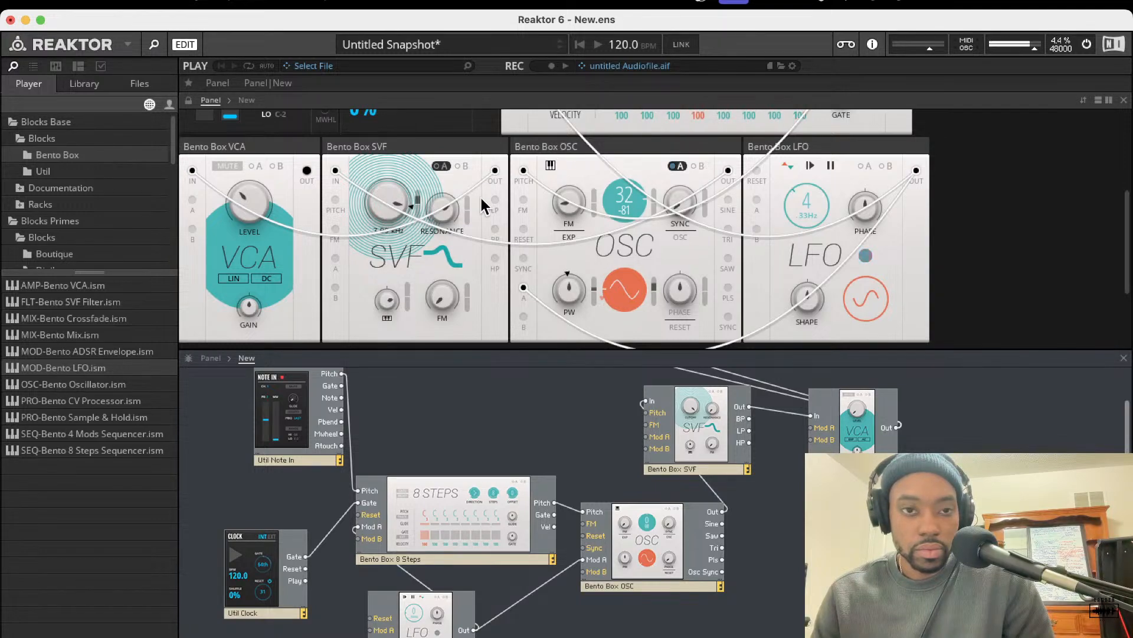
Try a Util Clock tempo of 127.0 BPM and reset it to 120.0 BPM.
scroll(498, 234, up, 2)
scroll(567, 231, up, 2)
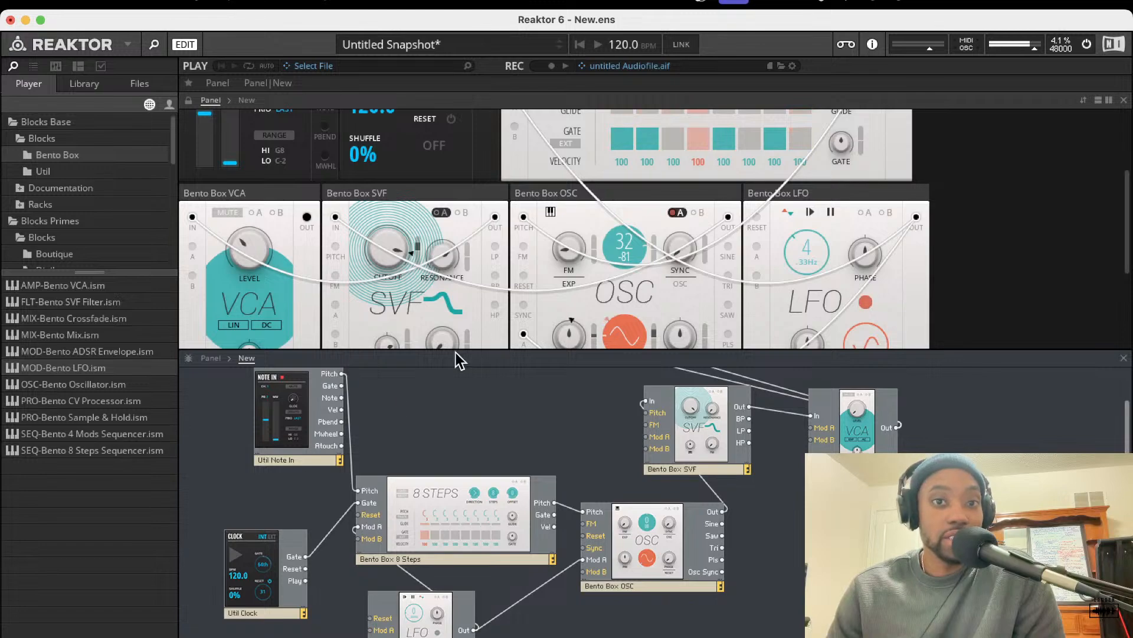
scroll(463, 137, up, 1)
scroll(448, 133, up, 2)
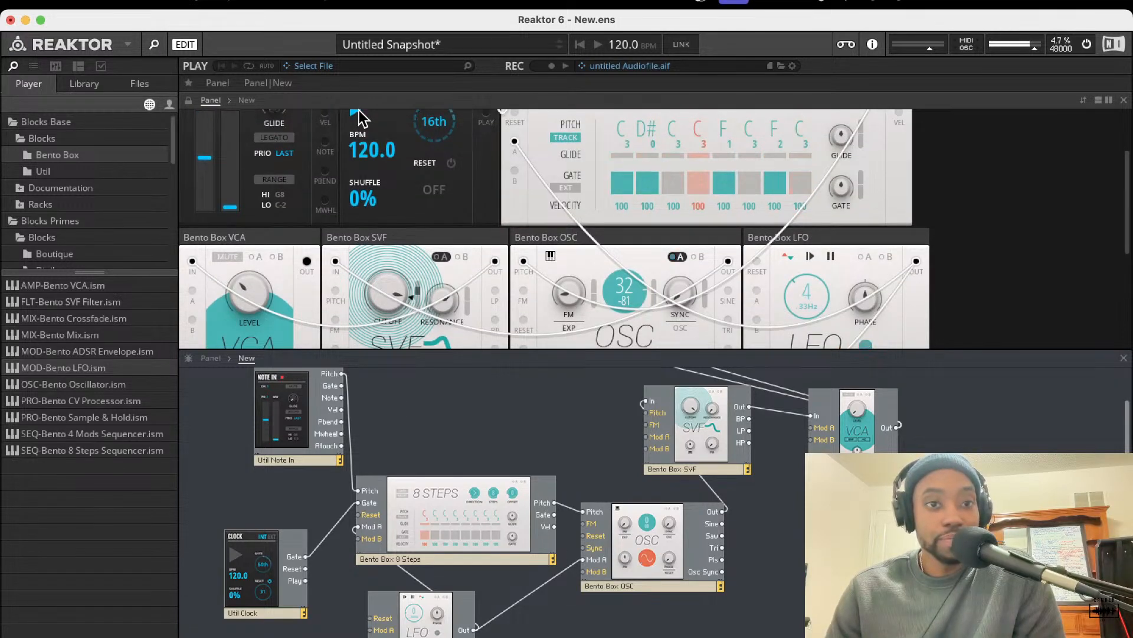
mouse_move(368, 167)
mouse_down()
mouse_move(373, 231)
mouse_move(373, 150)
mouse_up()
scroll(420, 182, up, 3)
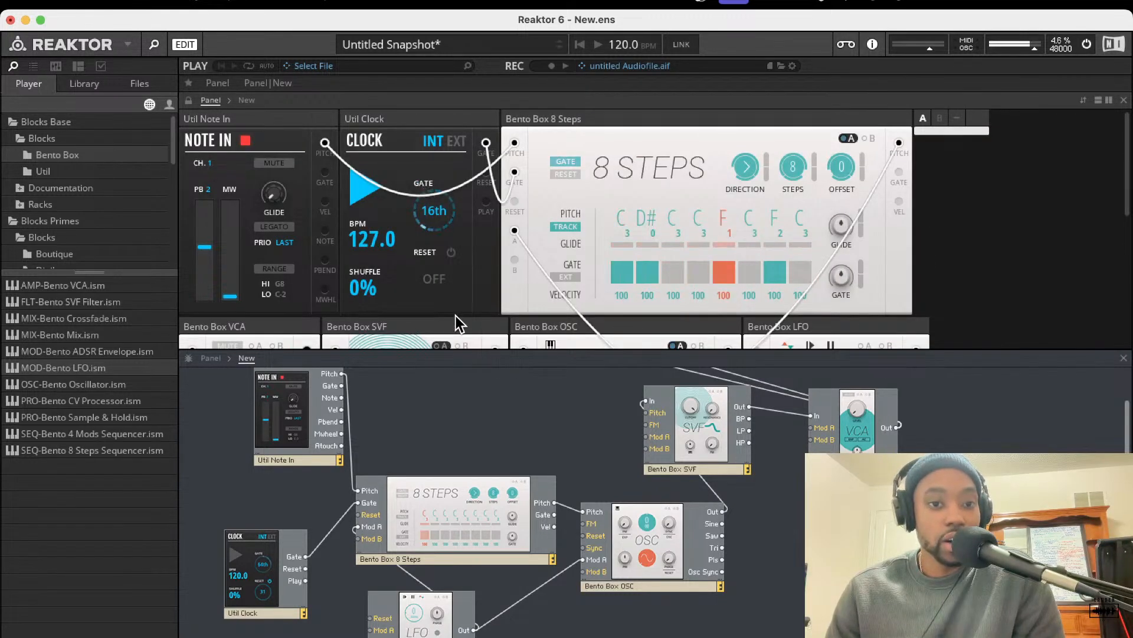
double_click(373, 245)
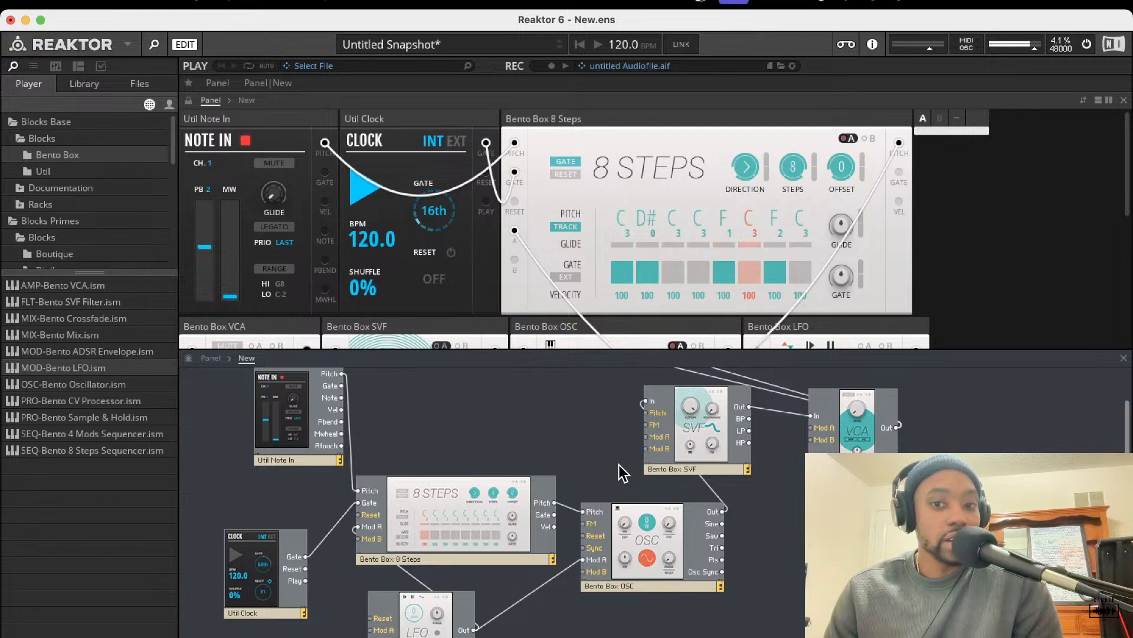
scroll(563, 451, up, 3)
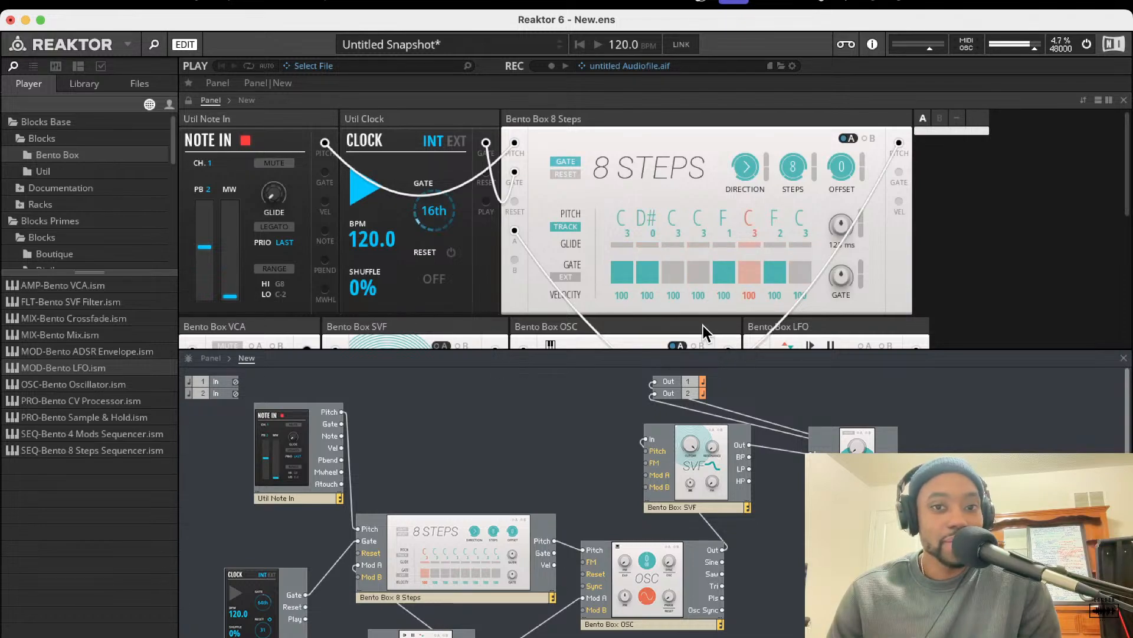
mouse_move(685, 327)
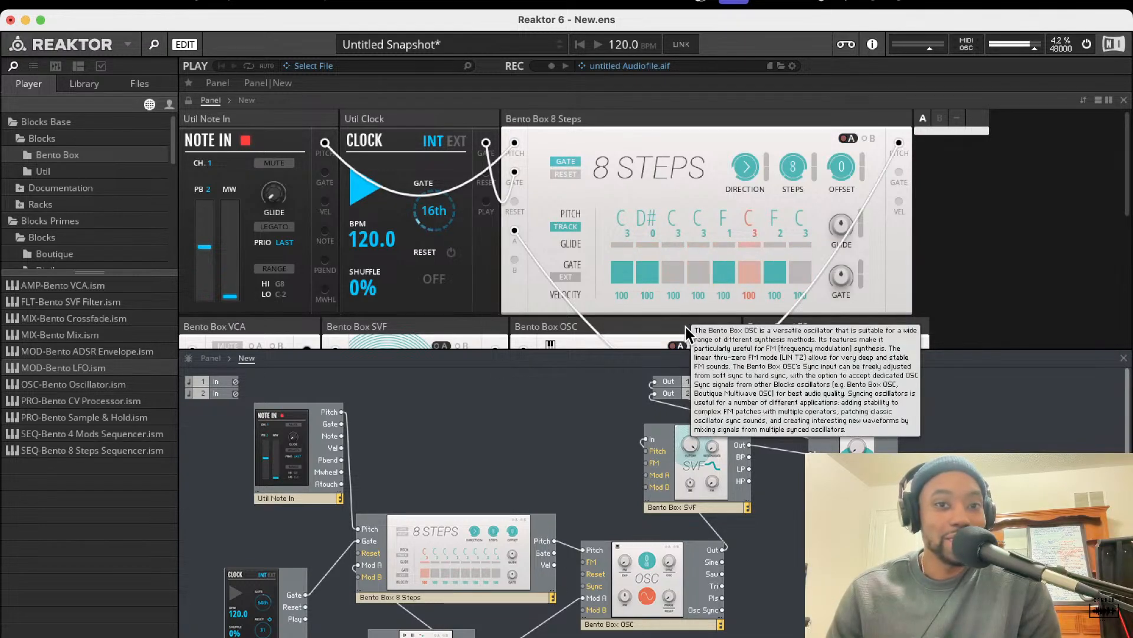